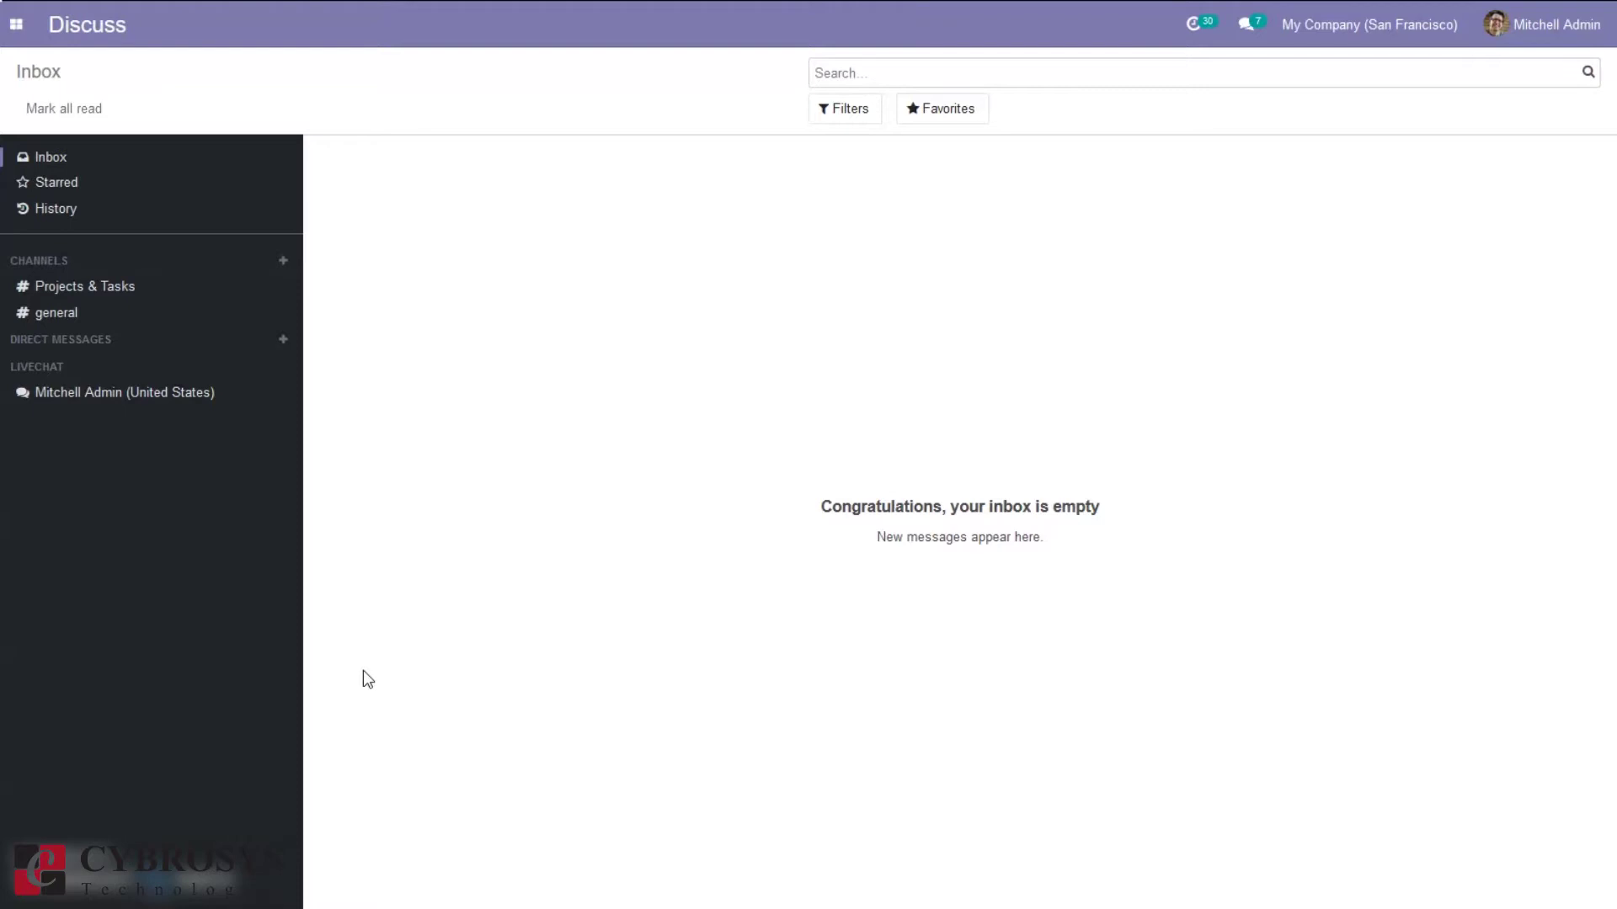
# Open the Surveys app and create a new survey
pyautogui.click(347, 633)
pyautogui.click(17, 23)
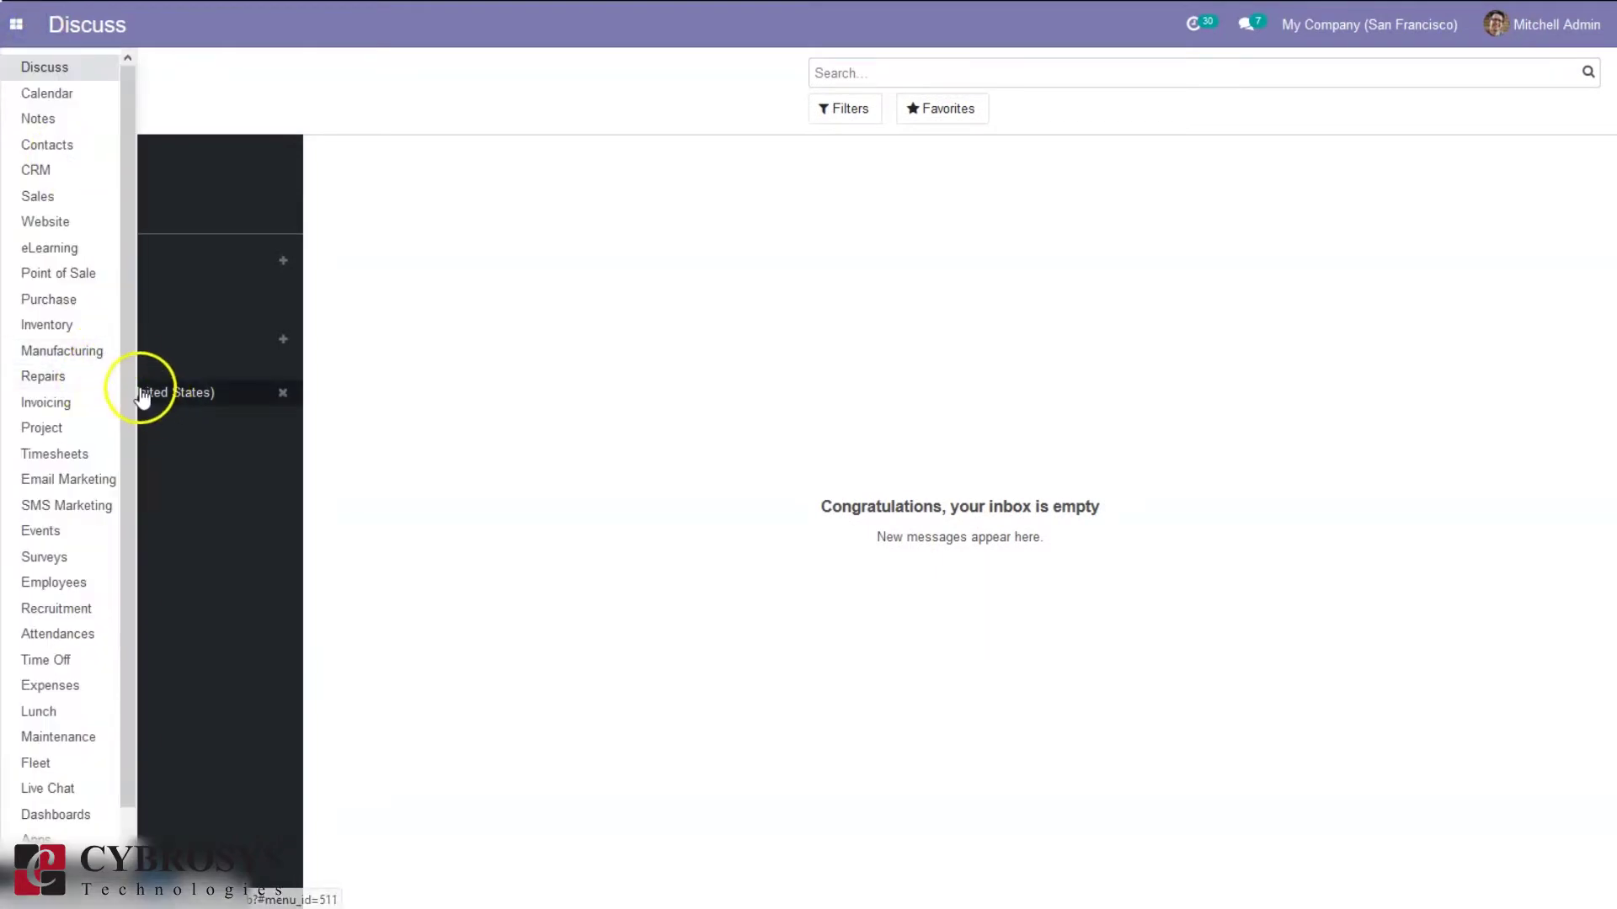
pyautogui.click(56, 557)
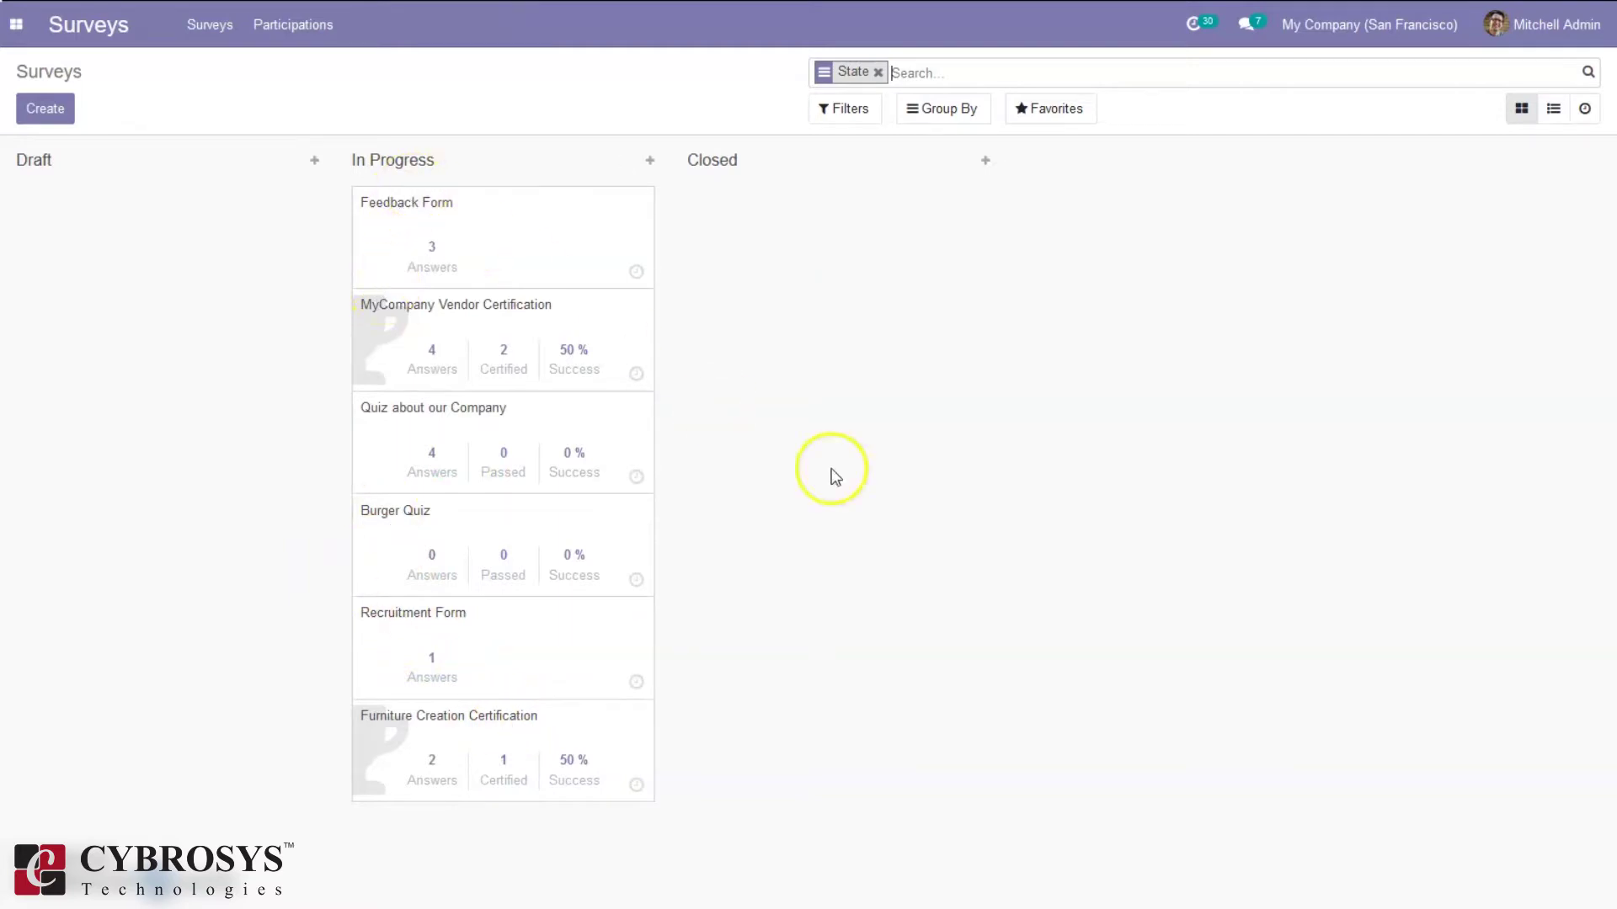
pyautogui.click(52, 115)
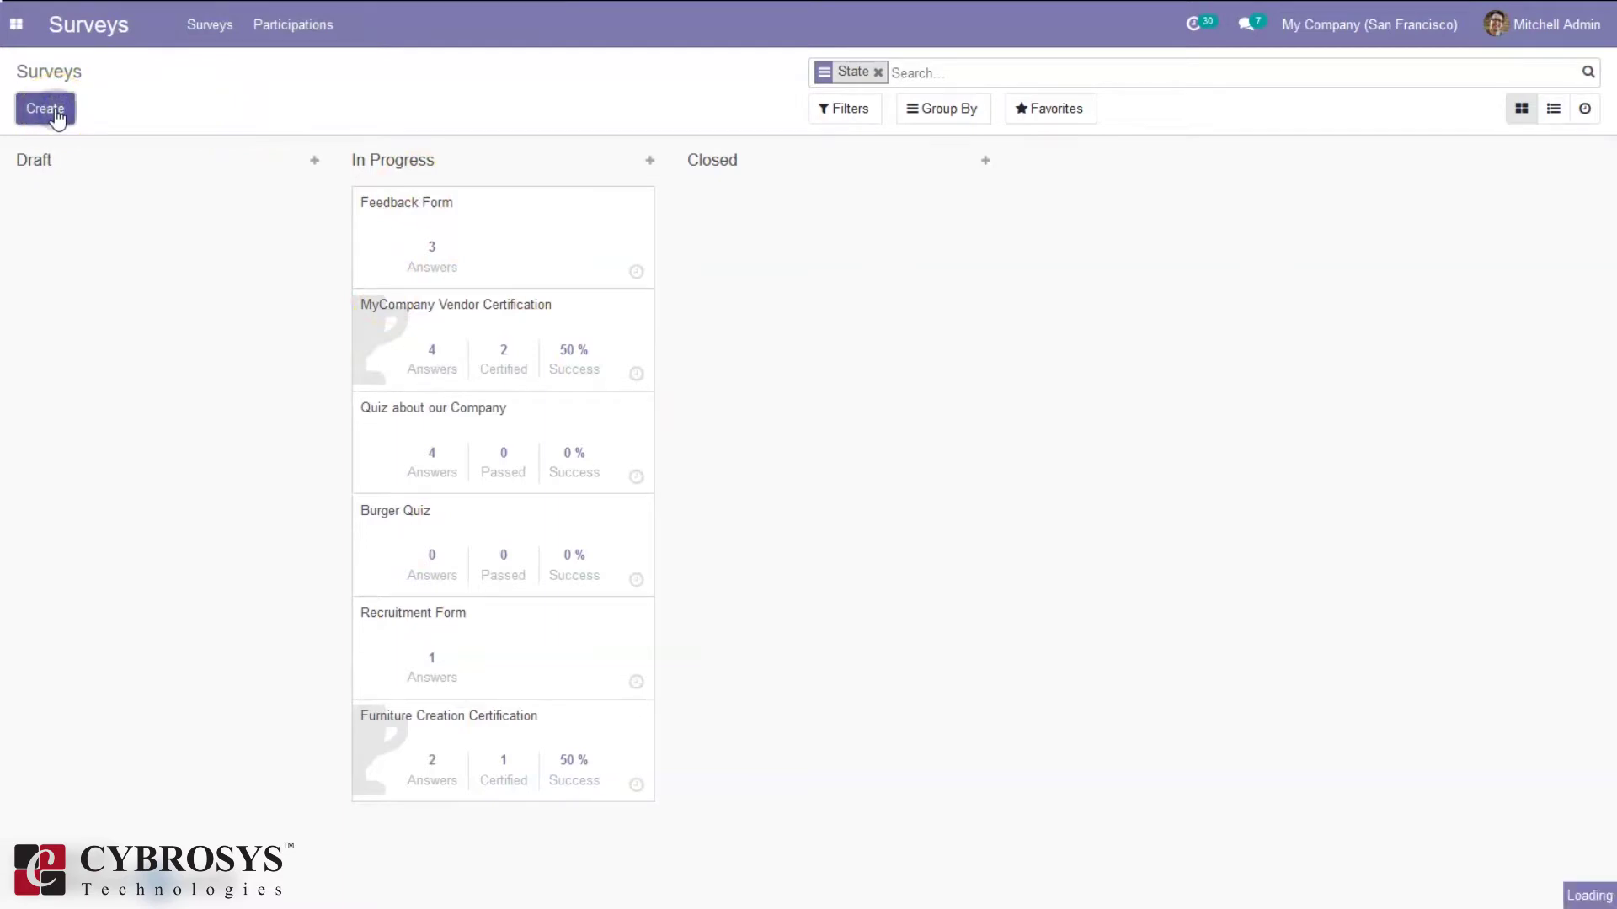
pyautogui.click(54, 133)
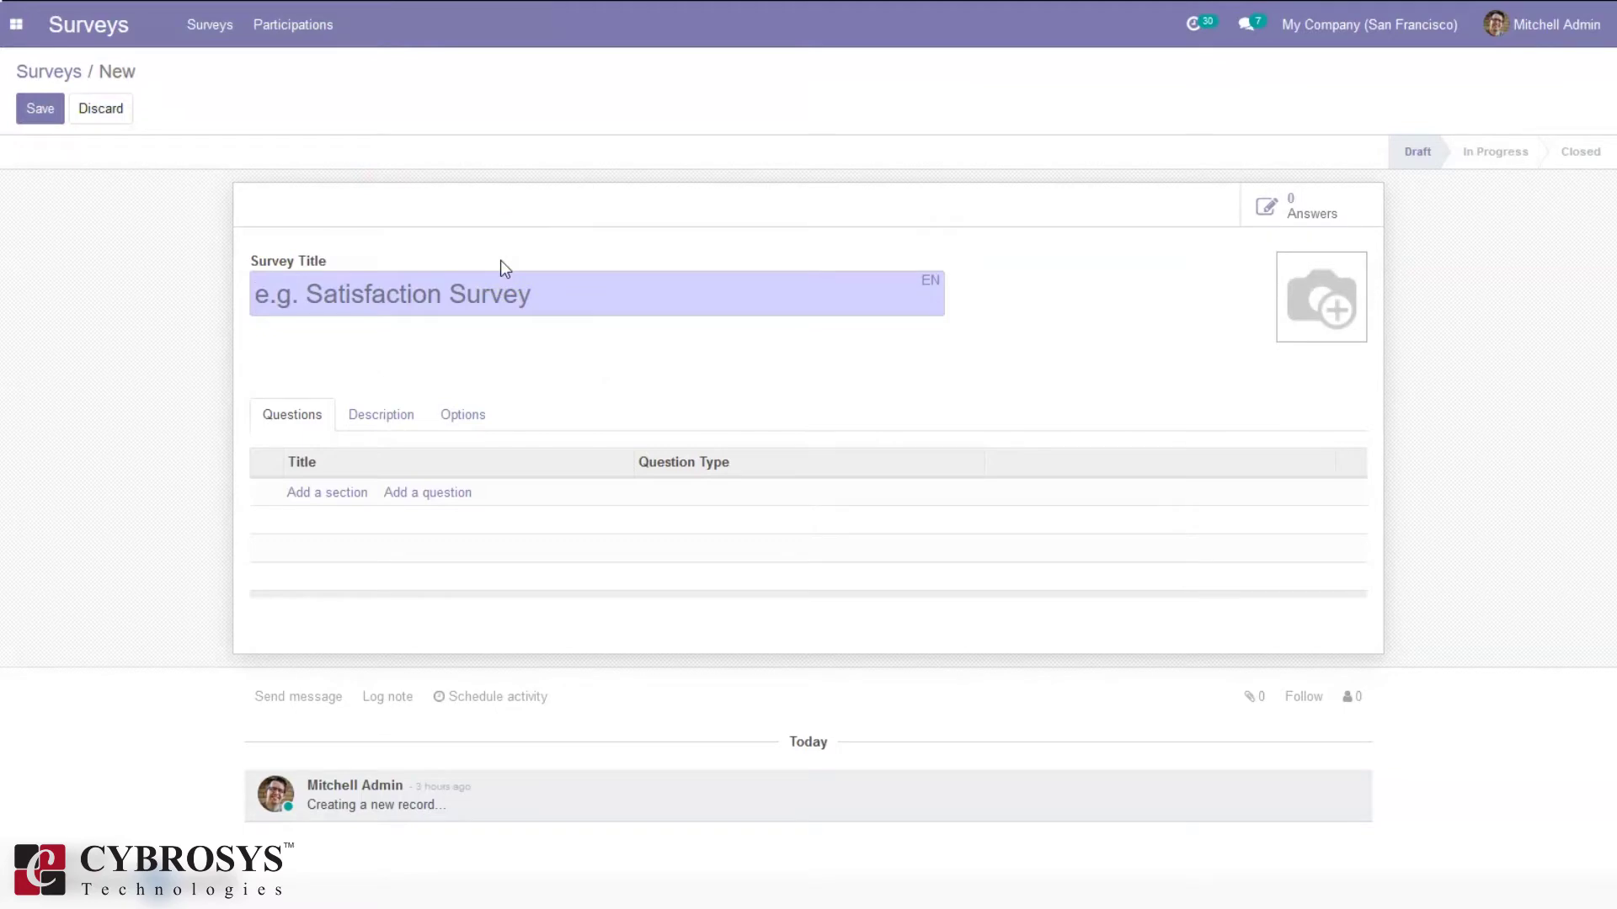
# Title the new survey "Quiz"
pyautogui.write('Sati')
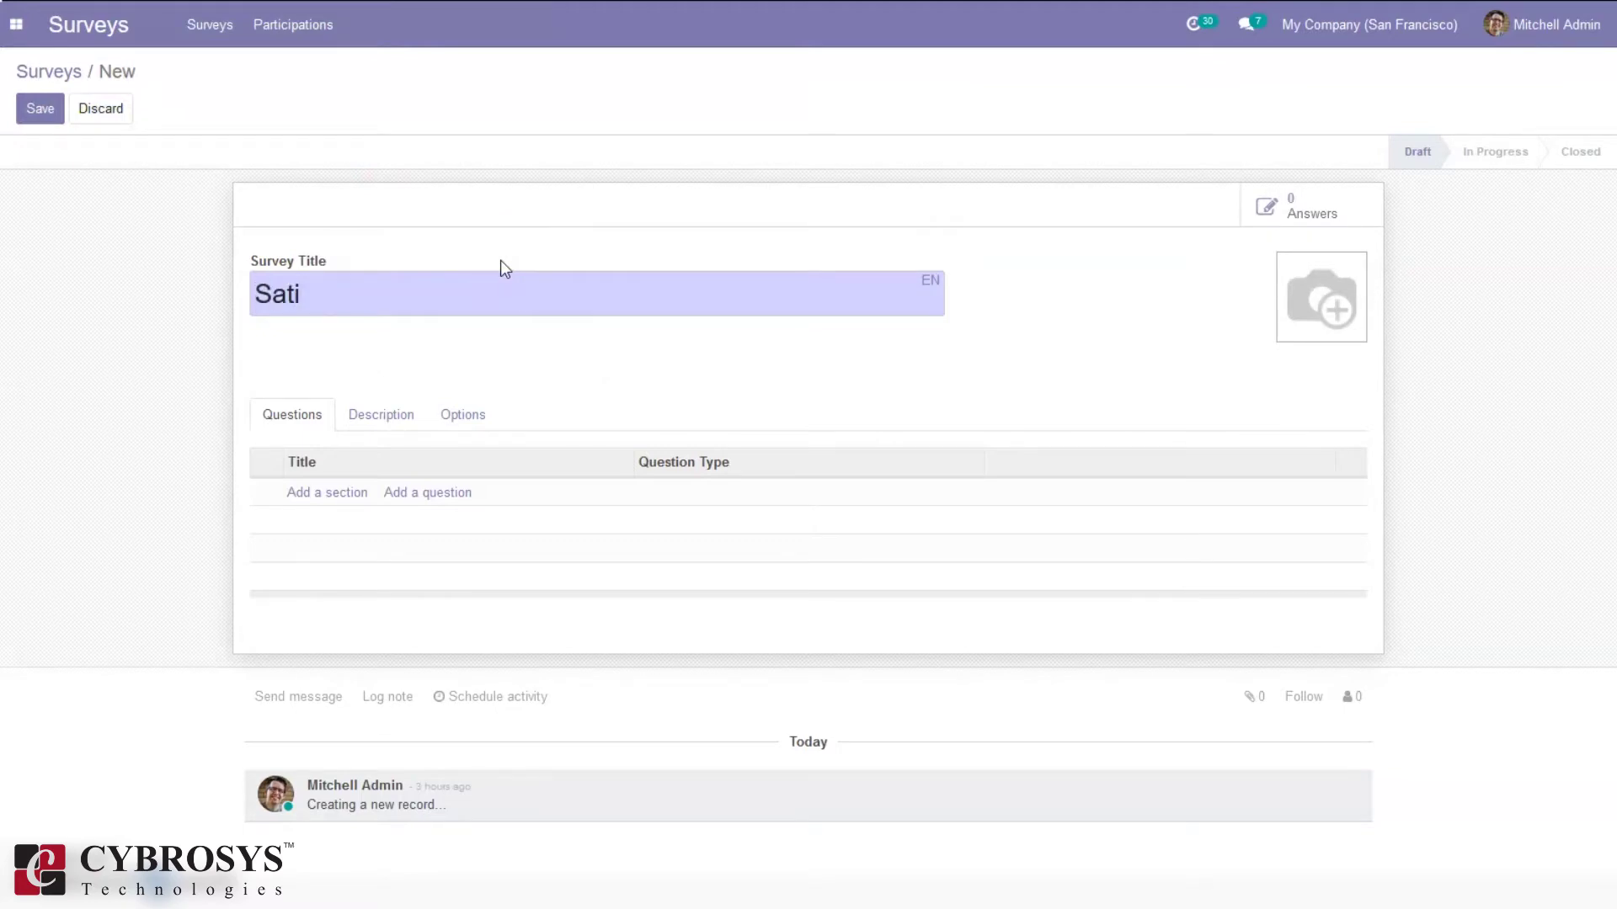
pyautogui.press('BackSpace')
pyautogui.press('BackSpace')
pyautogui.press('BackSpace')
pyautogui.press('BackSpace')
pyautogui.write('Quiz')
# Add a section titled "Part1" to the survey's questions
pyautogui.click(316, 495)
pyautogui.click(361, 532)
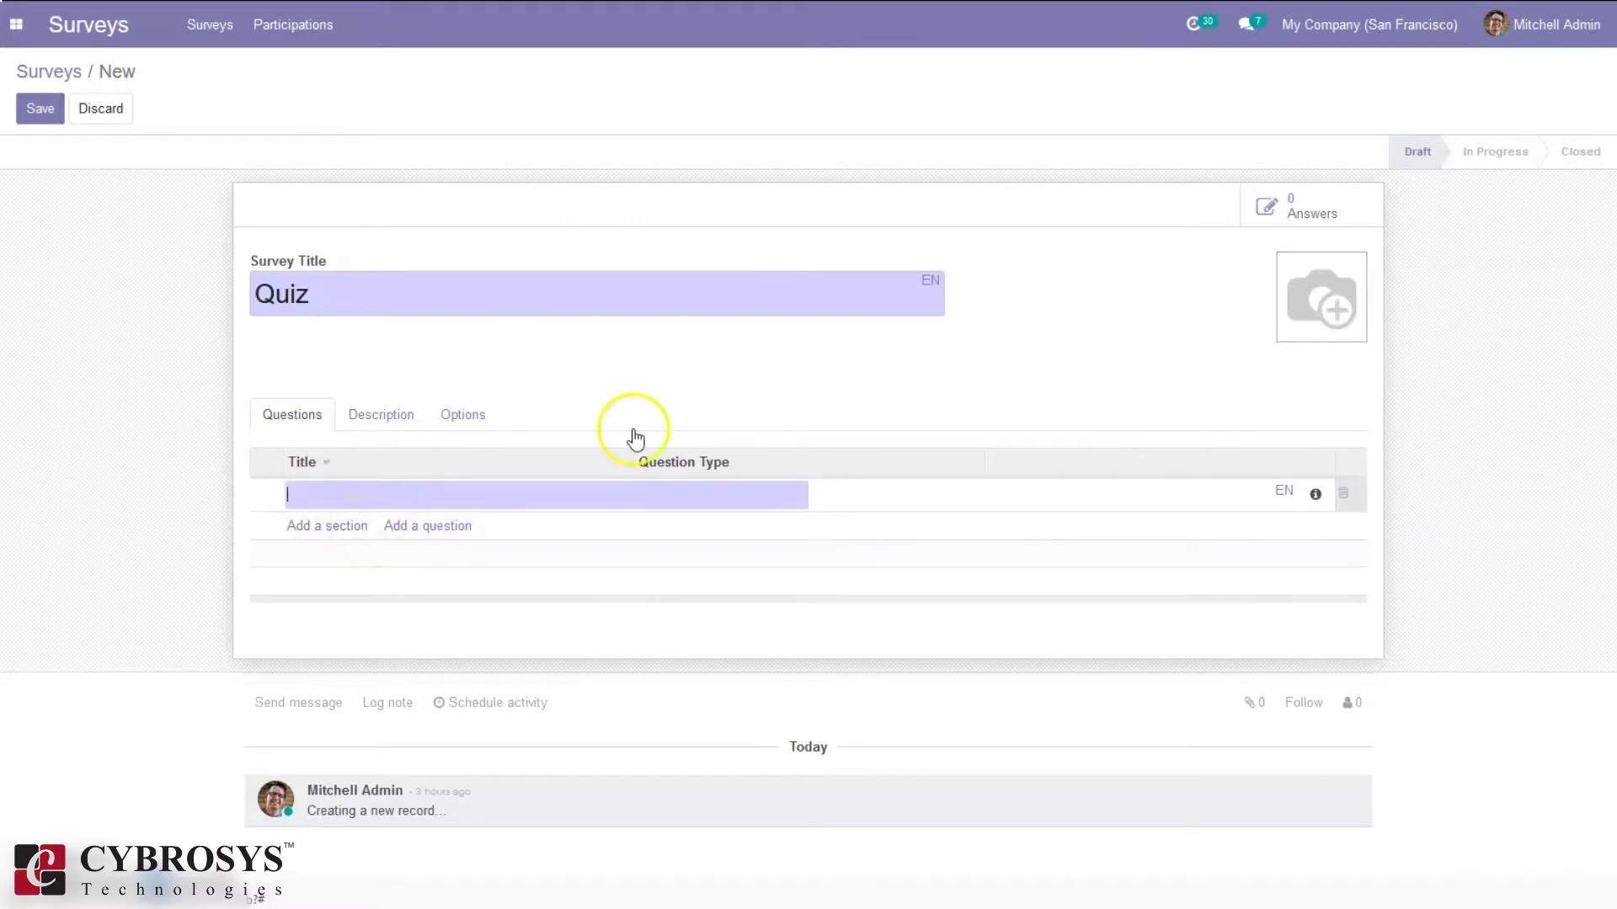
pyautogui.write('Part1')
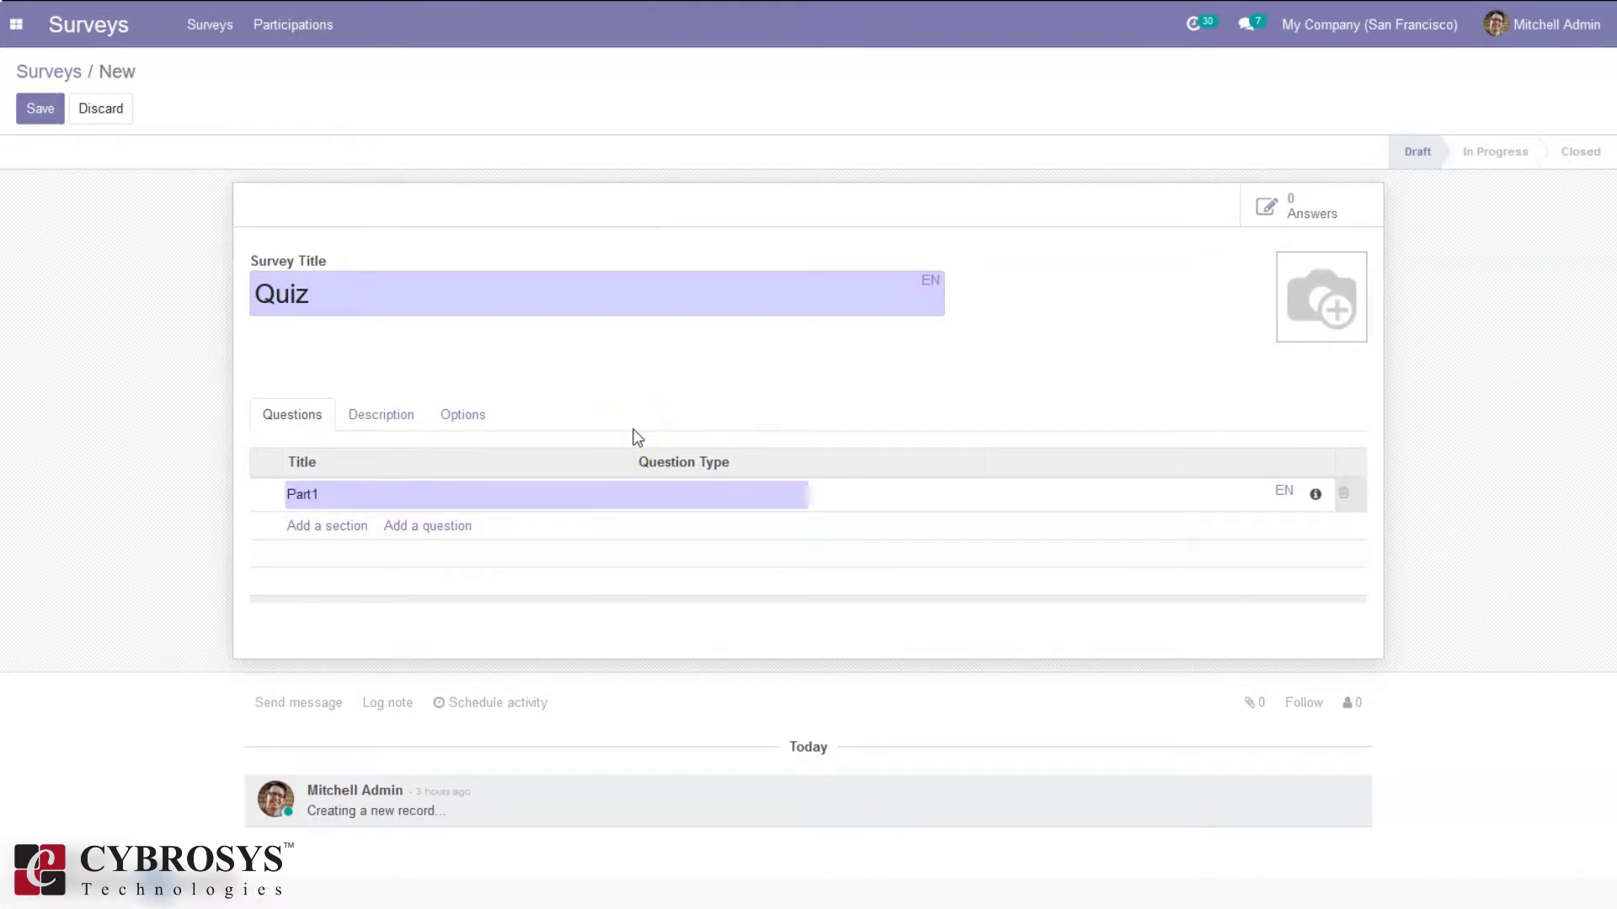
# Add the question "Who developed the Python Language?" under Part1 with the type Multiple choice: only one answer
pyautogui.click(364, 531)
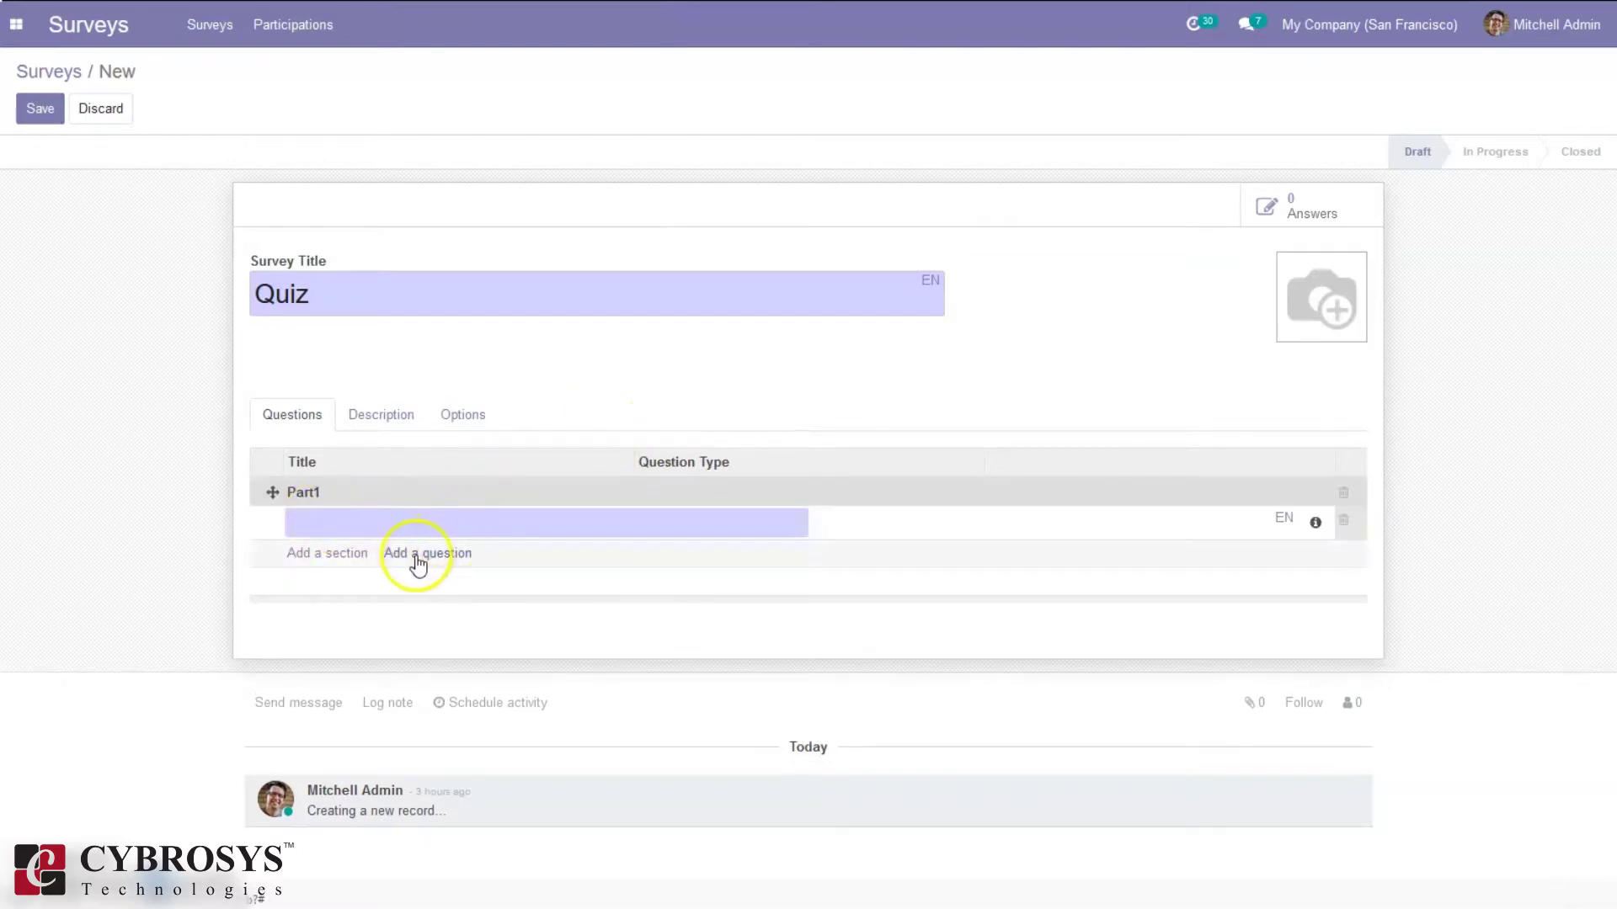
pyautogui.click(399, 557)
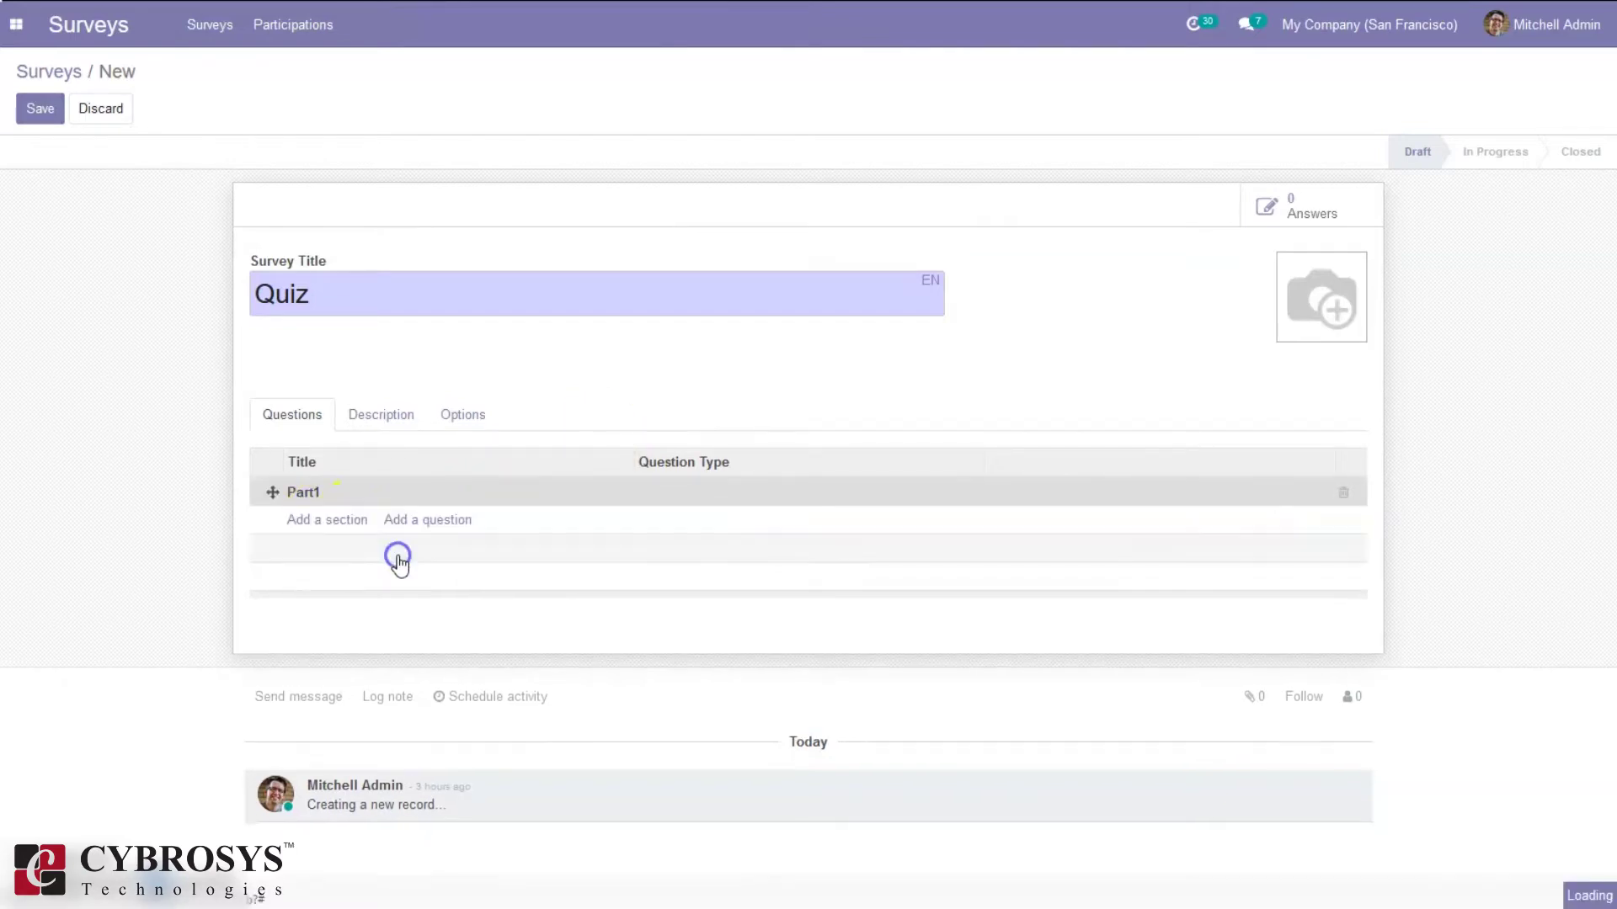
pyautogui.click(396, 521)
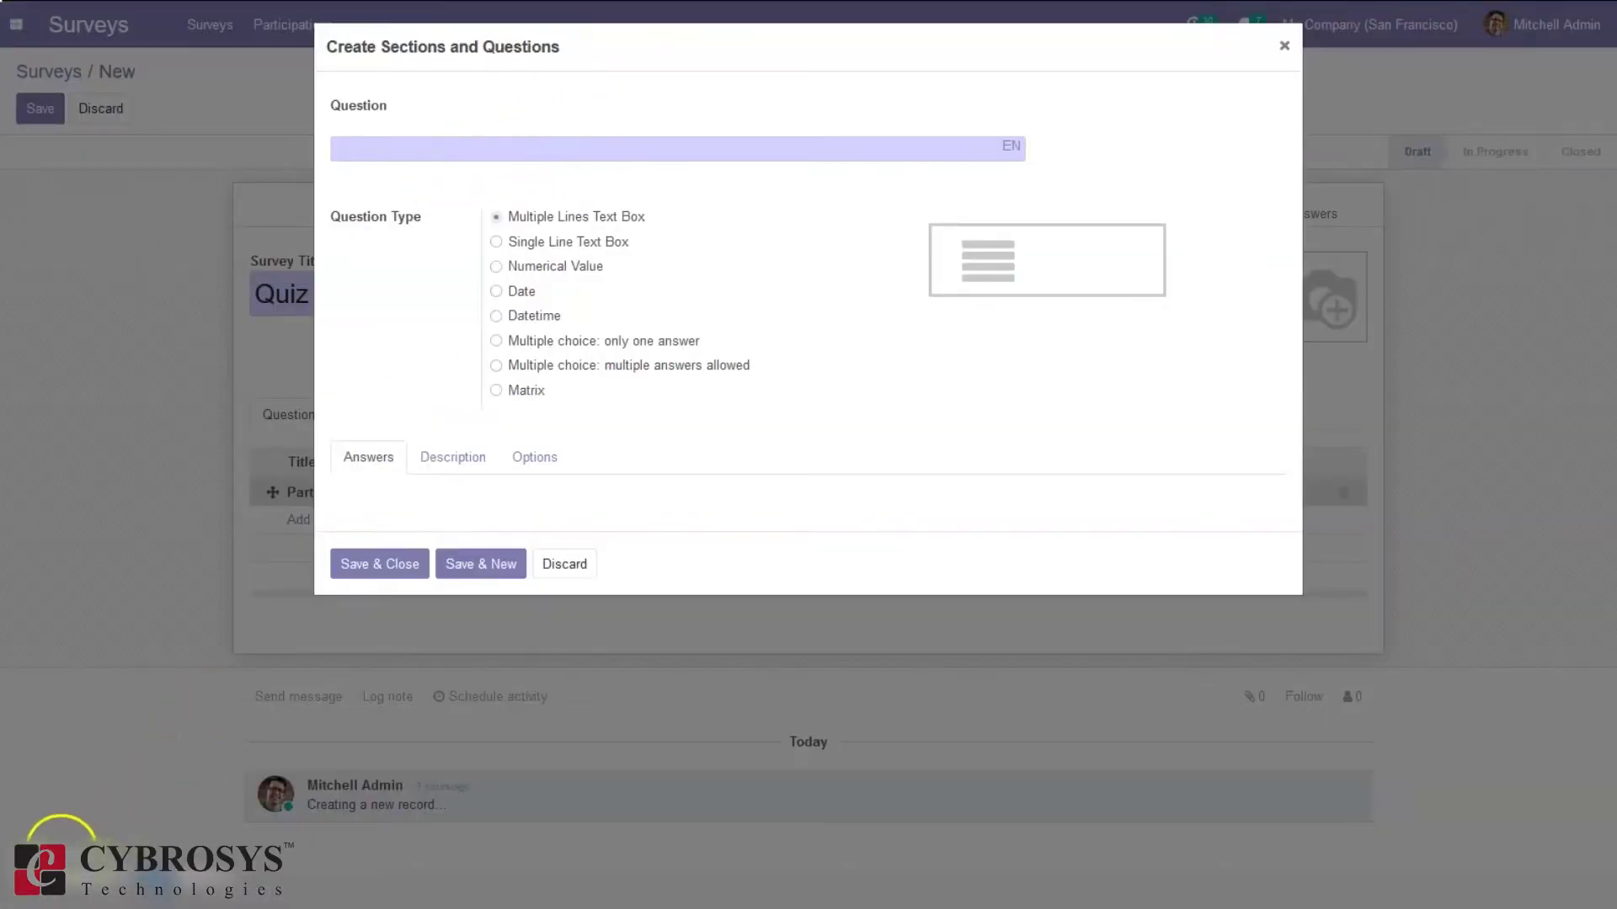
pyautogui.write('Who developed the Python Lang')
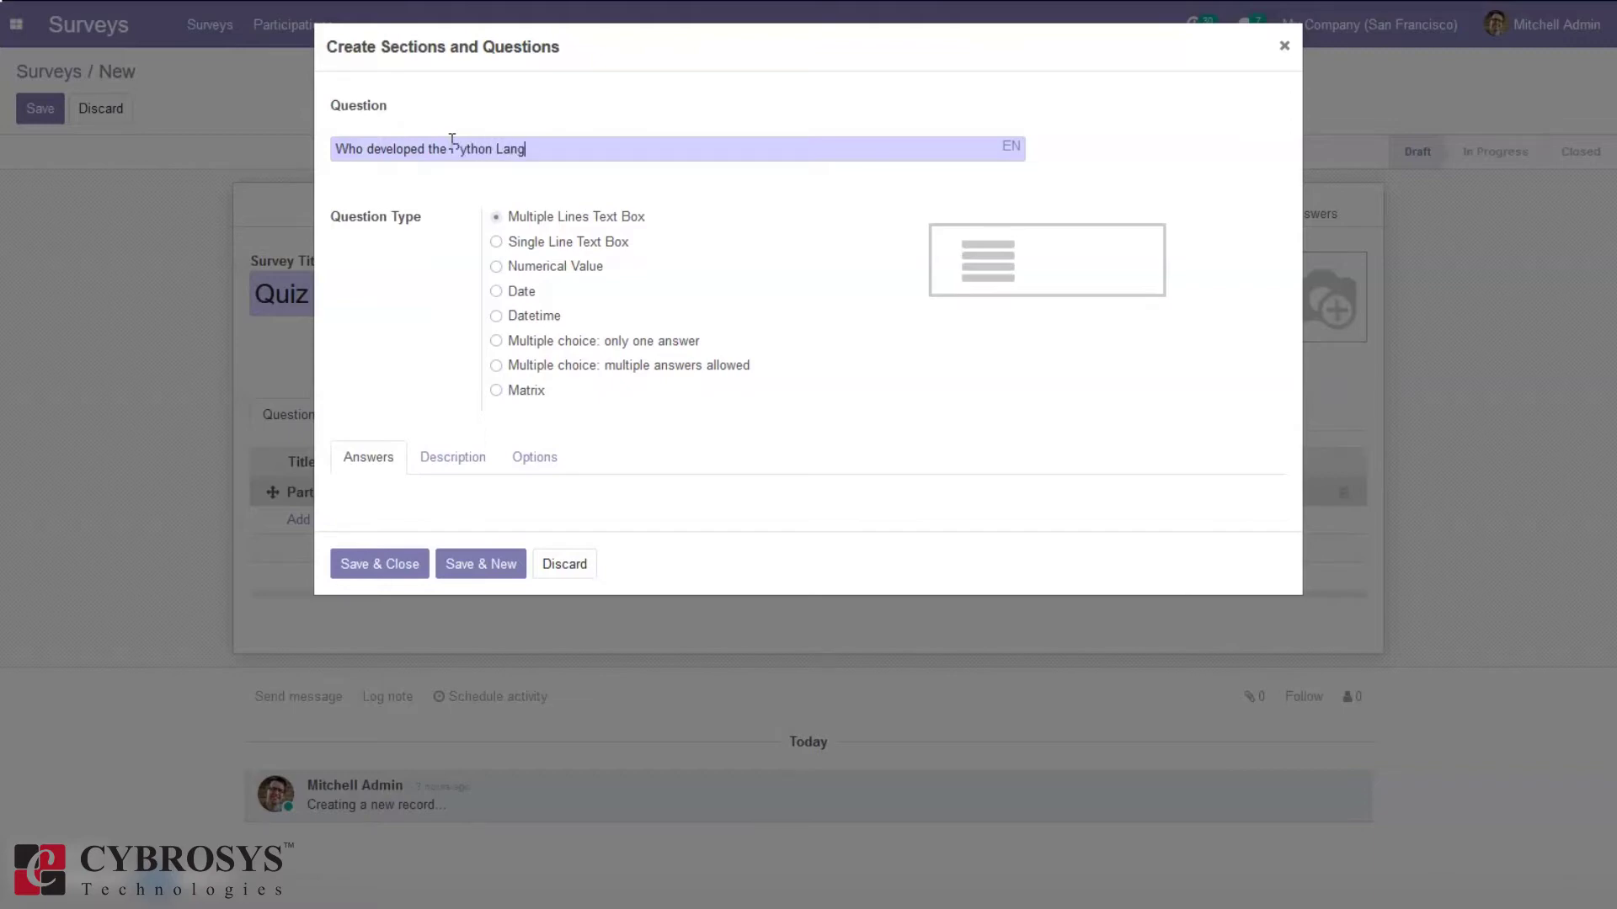
pyautogui.write('uage>')
pyautogui.write('?')
pyautogui.click(522, 293)
pyautogui.click(530, 317)
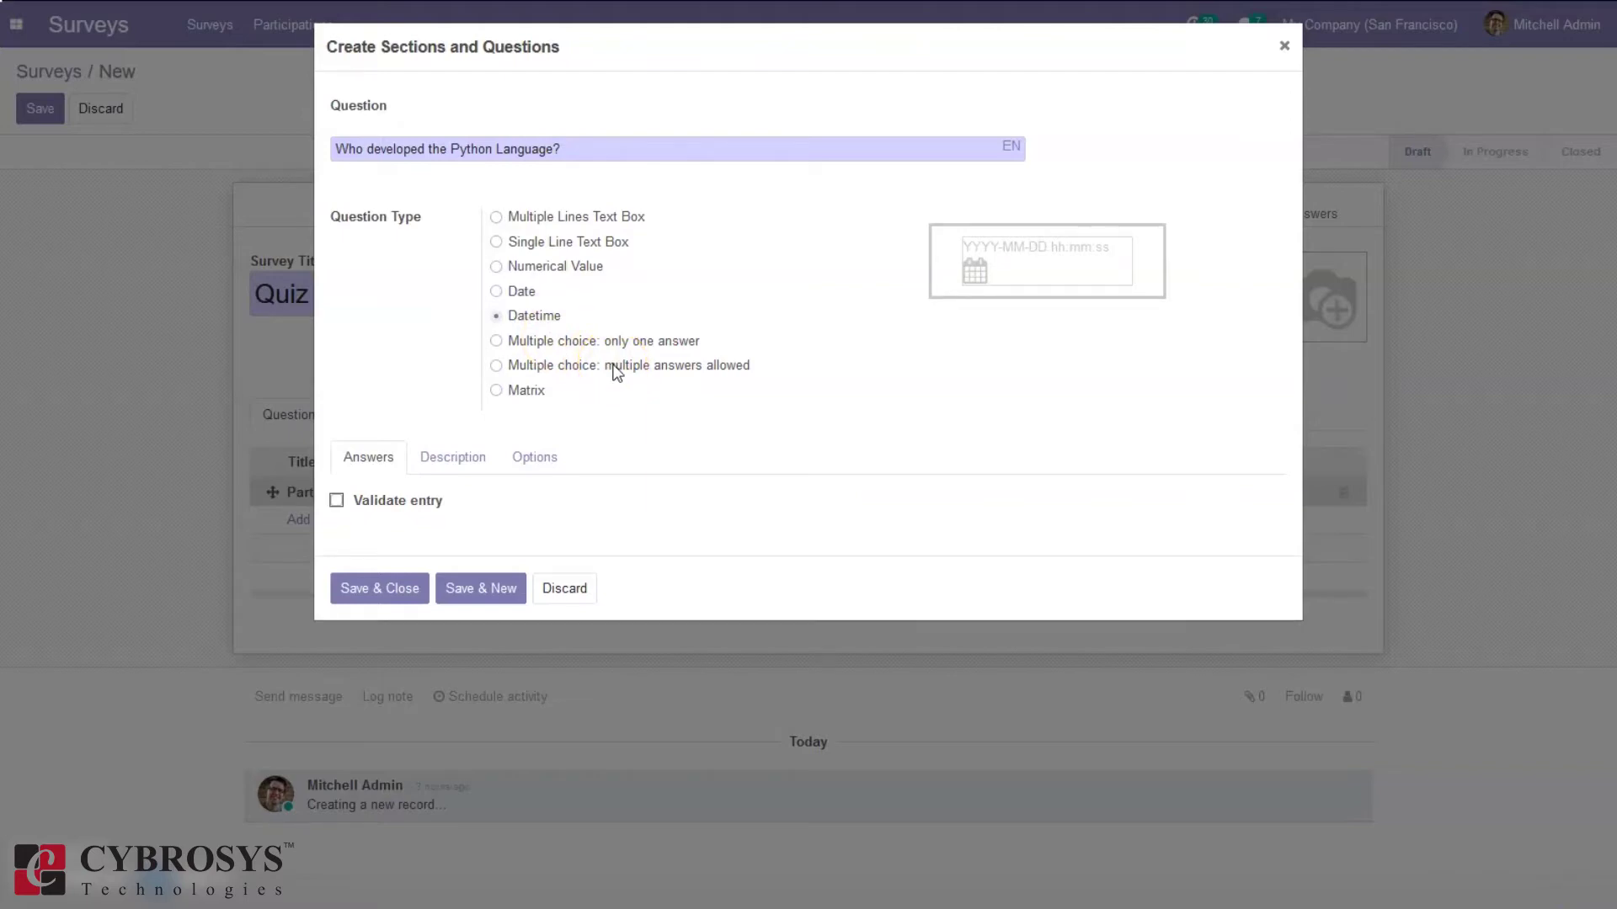
pyautogui.click(536, 347)
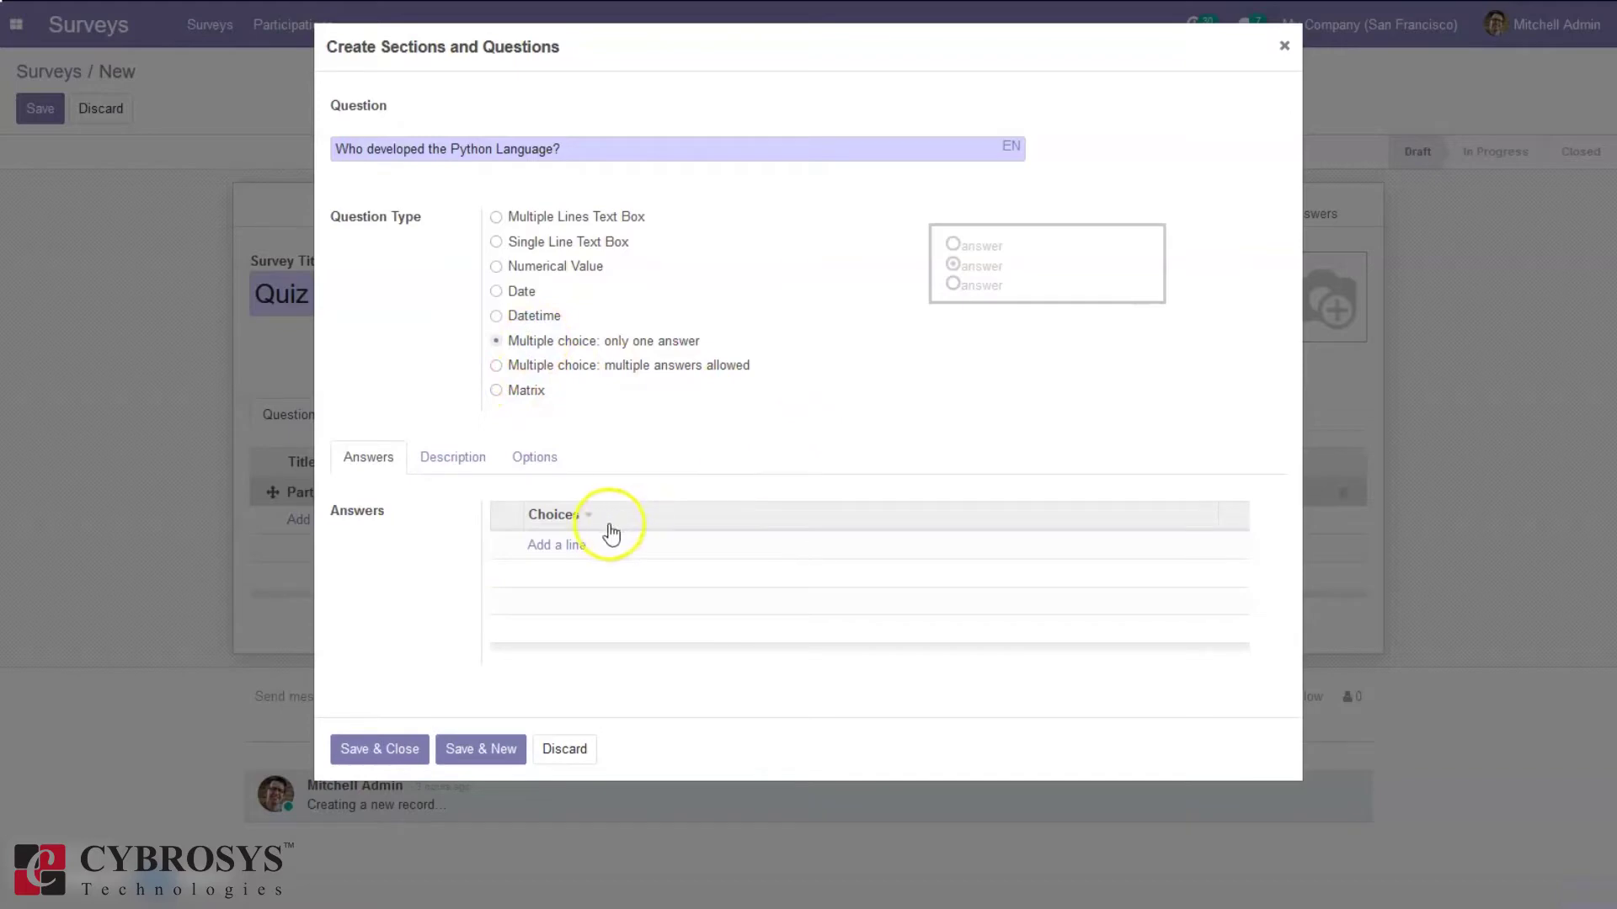
# Add three answer choices to the question: Guido Van Rossum in second place, between two other developer names
pyautogui.click(540, 546)
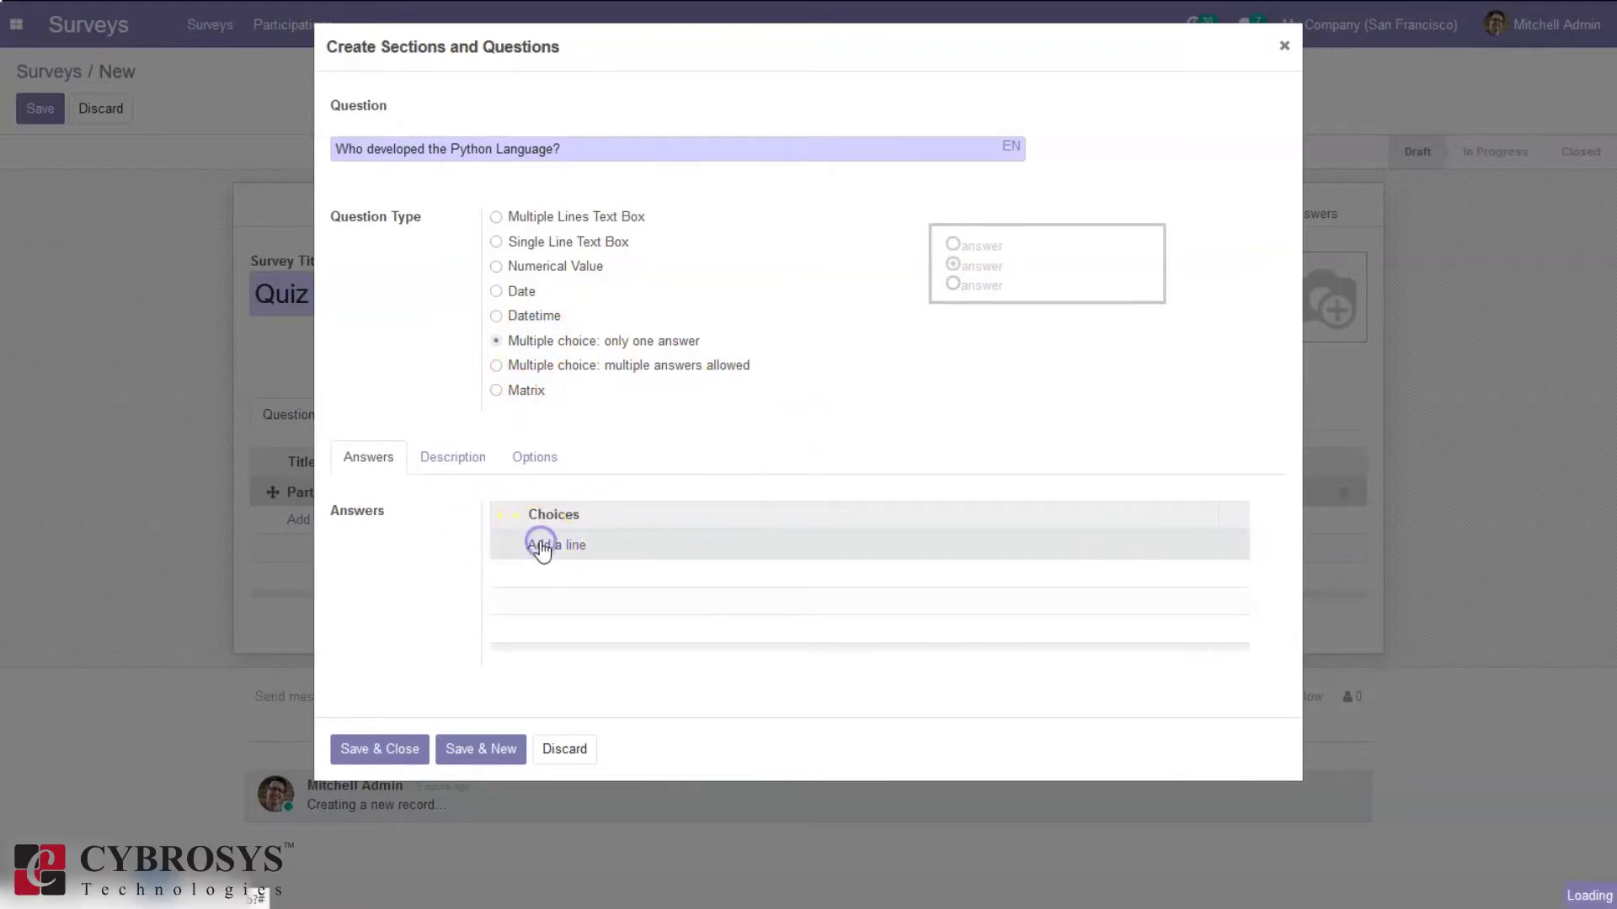
pyautogui.write('Z')
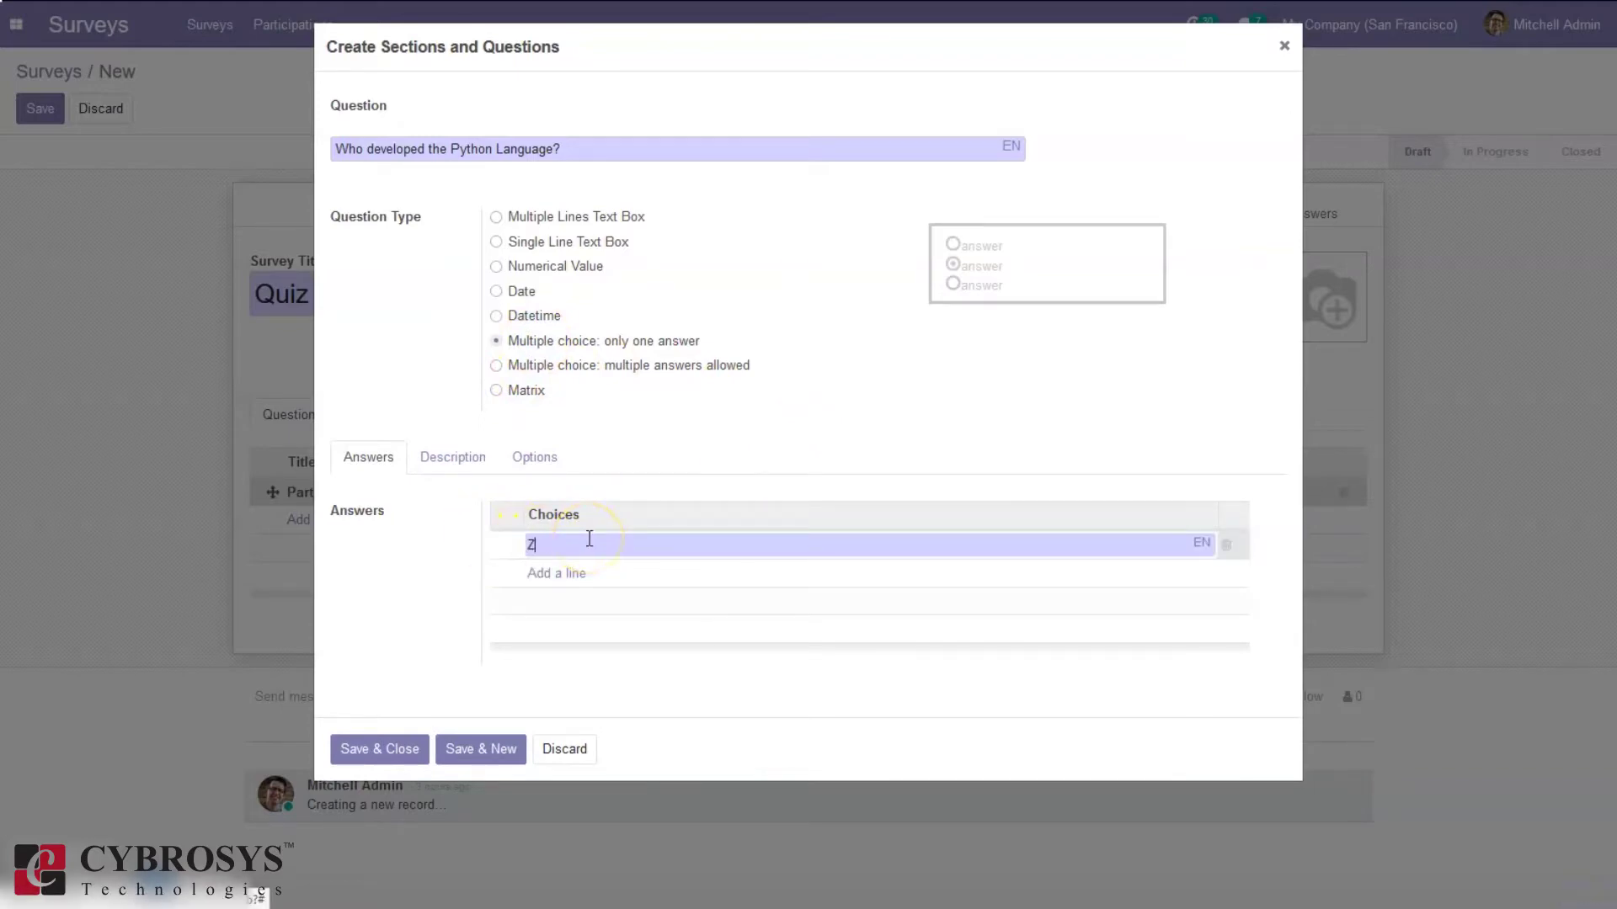
pyautogui.write('im Dem')
pyautogui.press('BackSpace')
pyautogui.write('n')
pyautogui.click(544, 577)
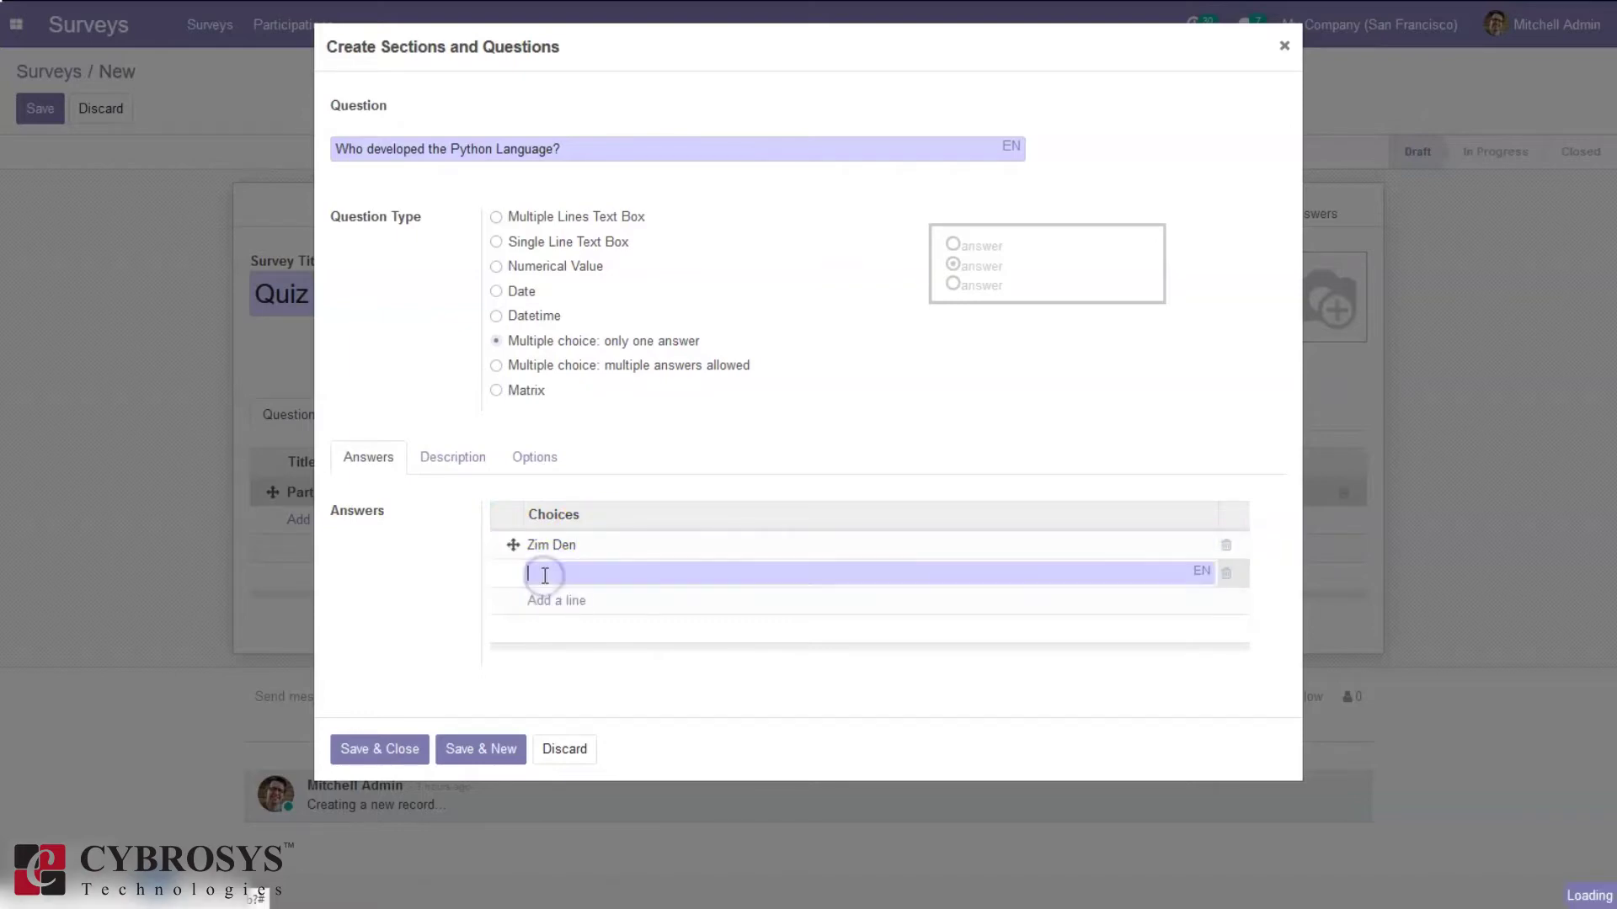
pyautogui.write('Guido Van Rossum')
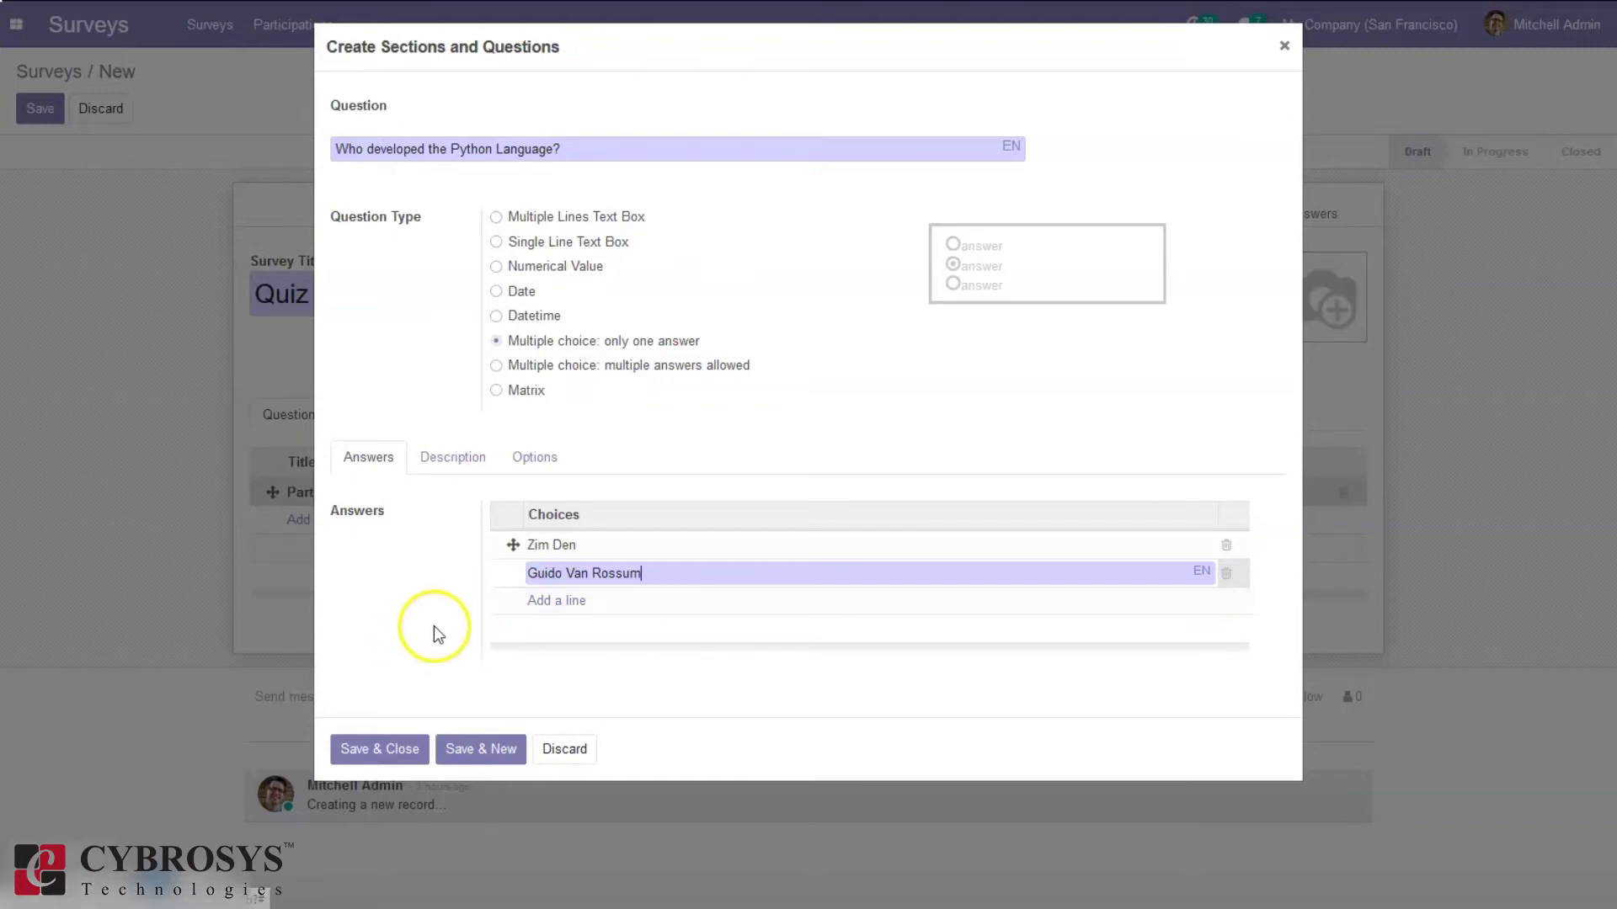
pyautogui.click(558, 607)
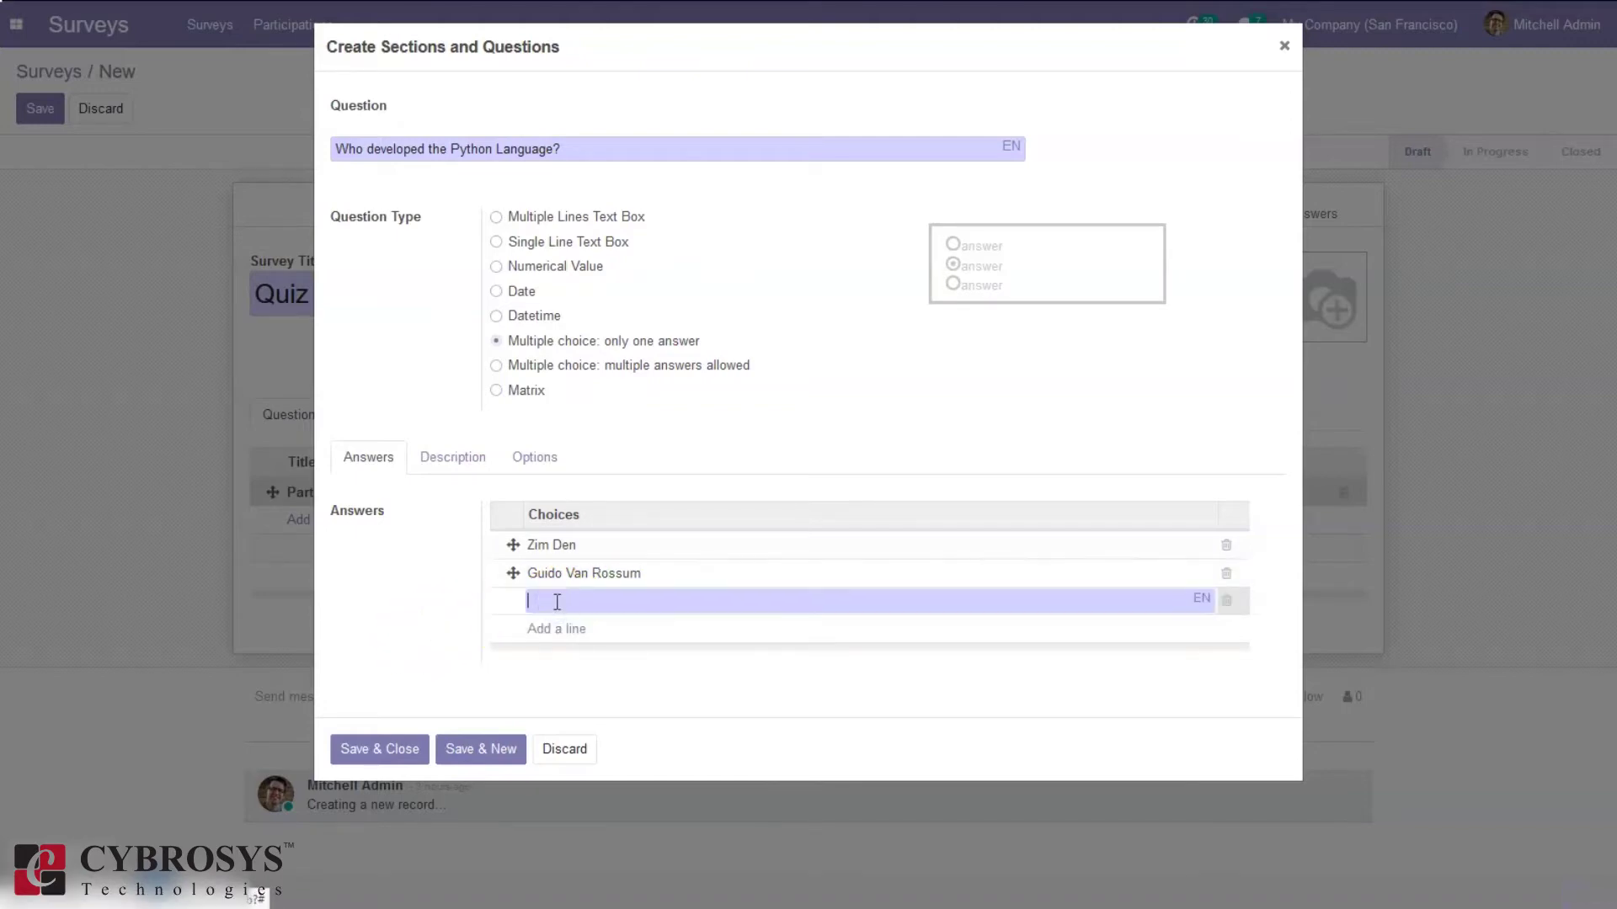
pyautogui.write('Niene St')
pyautogui.press('BackSpace')
pyautogui.write('tom')
# Make the answer mandatory and show the comments field in the question's options
pyautogui.click(455, 462)
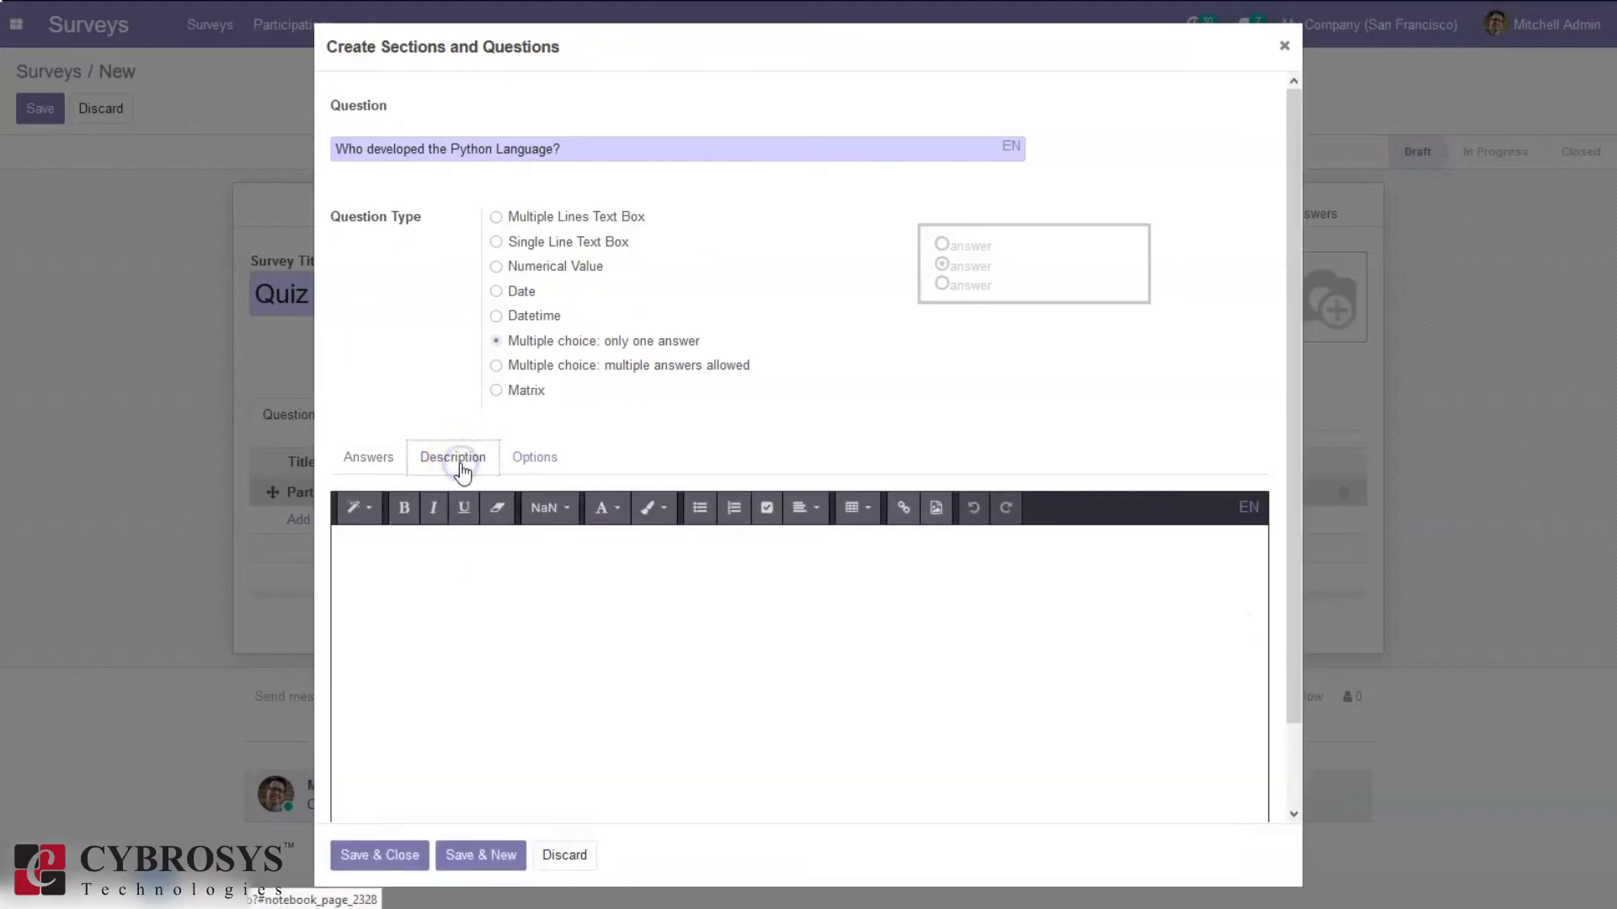
pyautogui.click(530, 461)
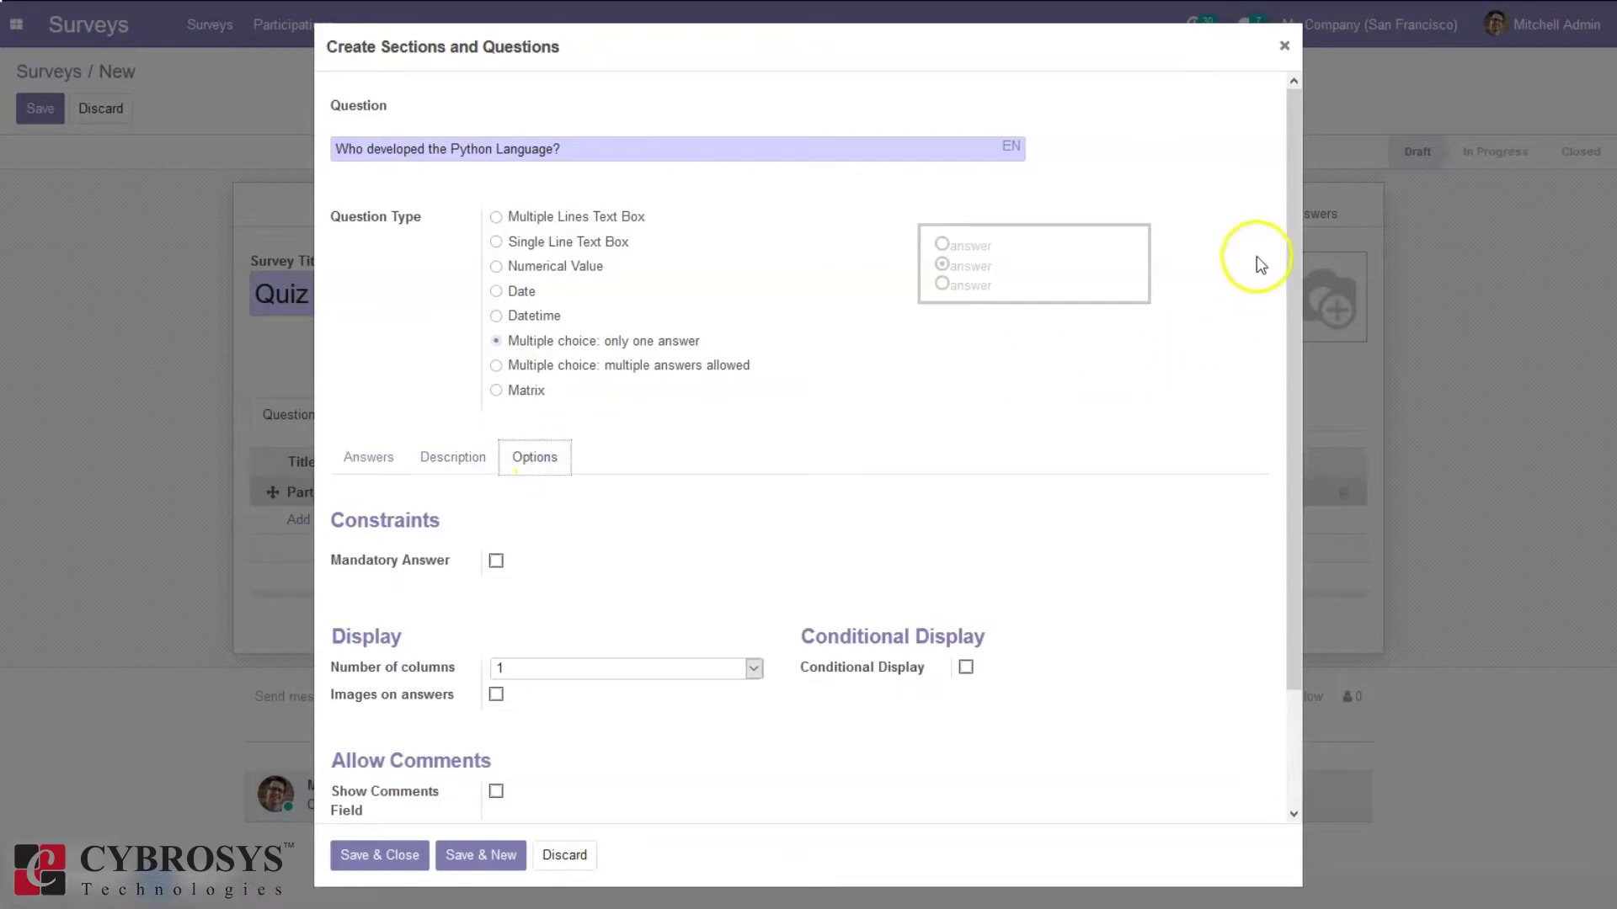
pyautogui.moveTo(1295, 199); pyautogui.dragTo(1292, 411)
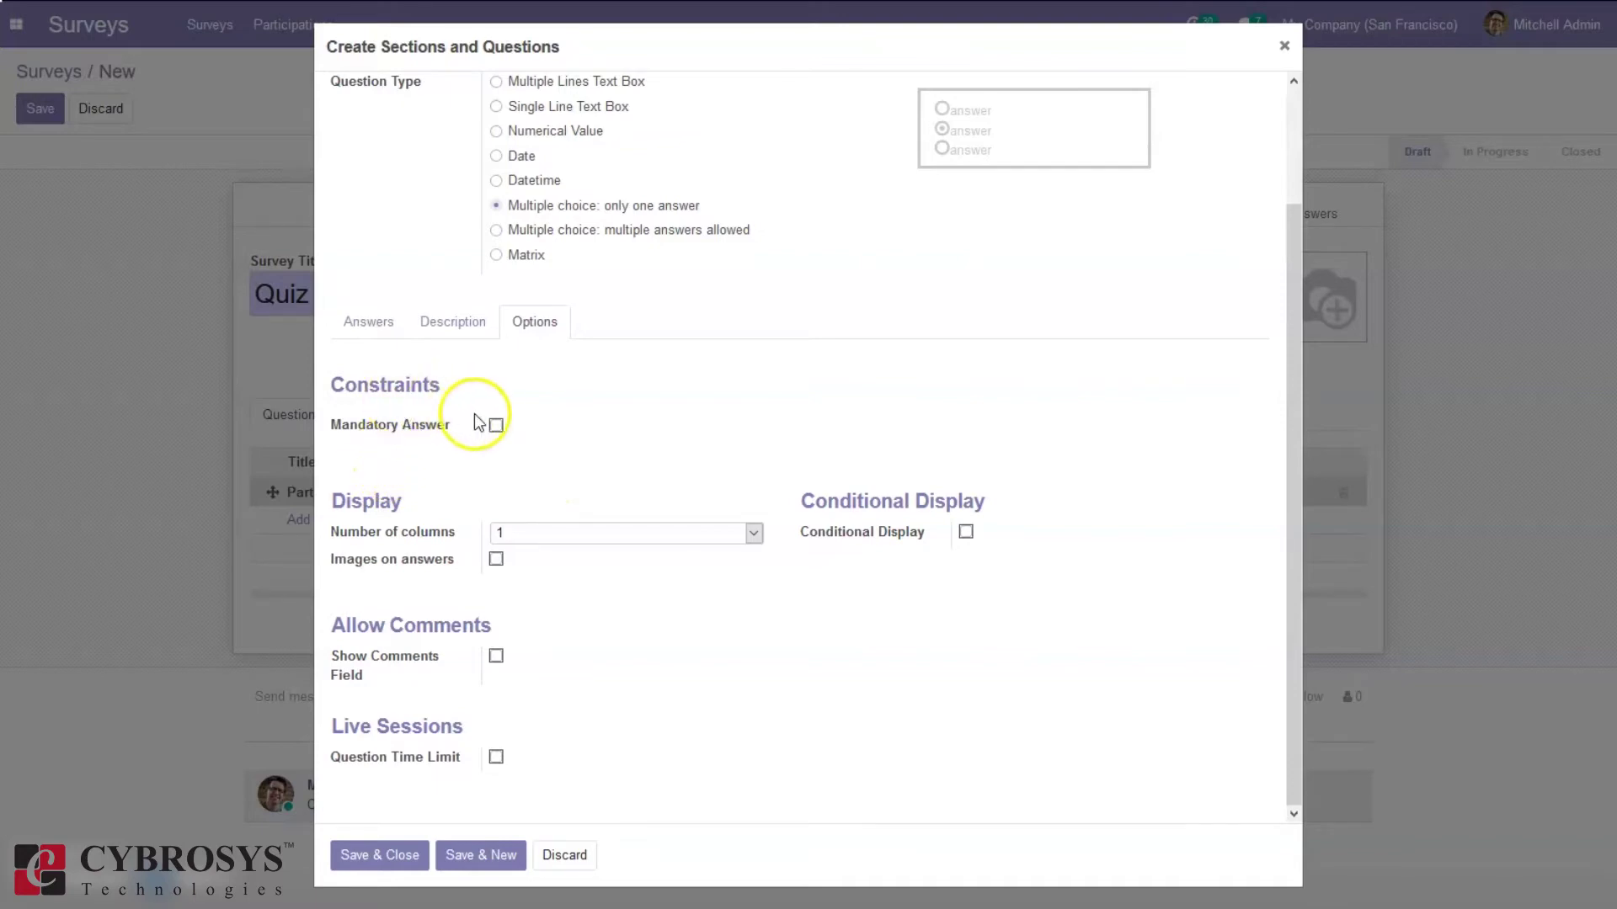
pyautogui.click(496, 427)
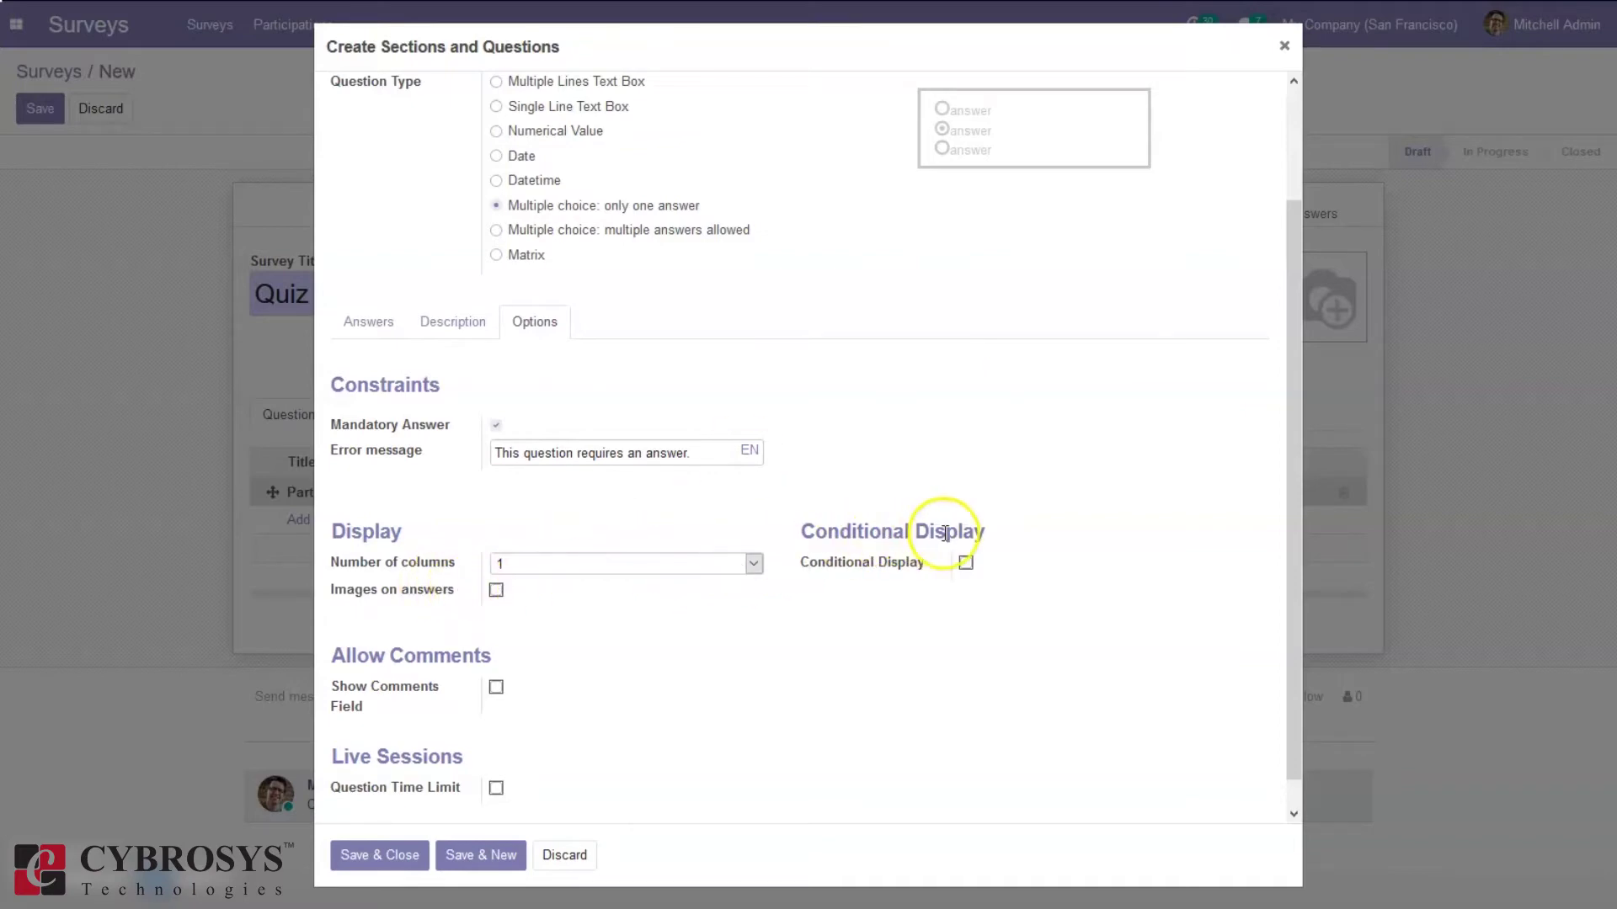
pyautogui.click(967, 564)
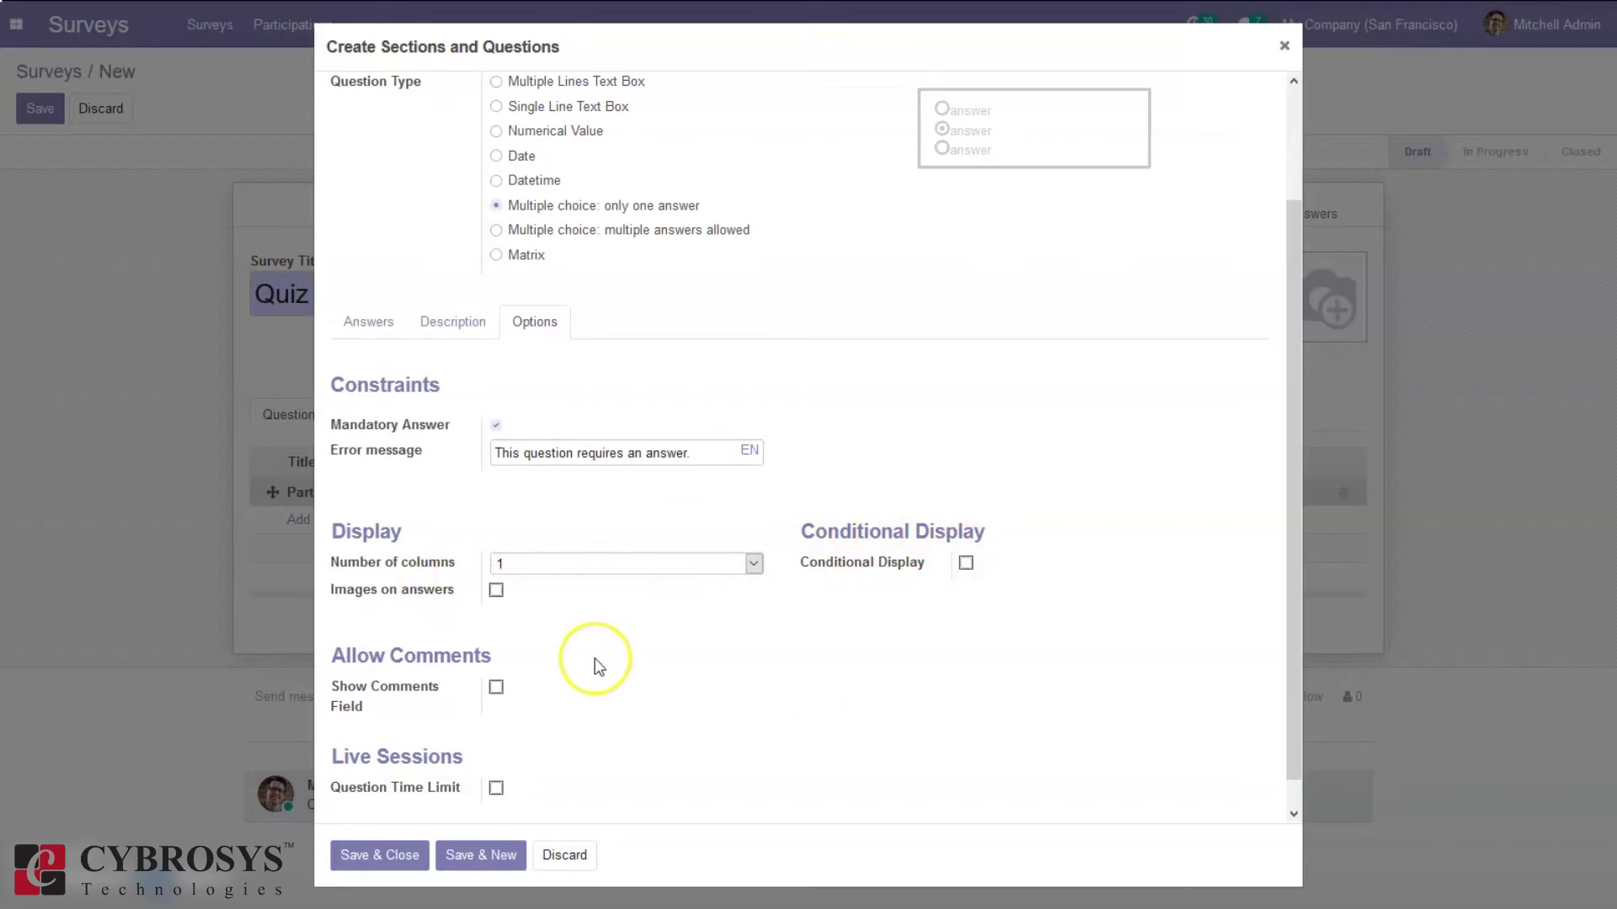
pyautogui.click(497, 687)
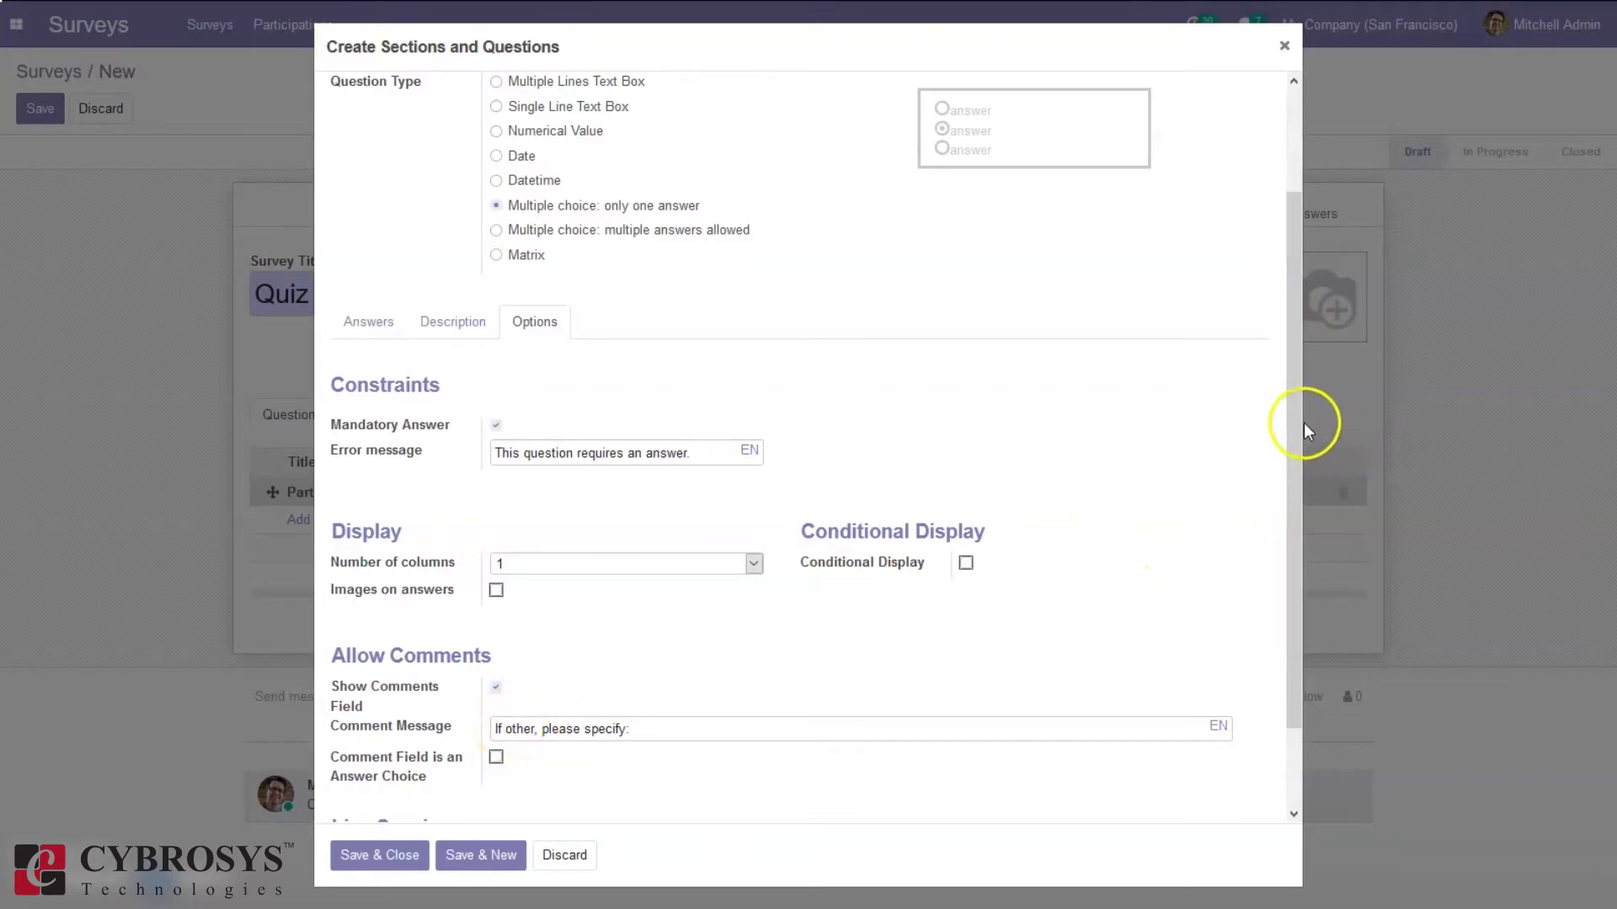
# Enable a question time limit of 6 seconds for live sessions, and save and close the question
pyautogui.moveTo(1296, 419); pyautogui.dragTo(1297, 539)
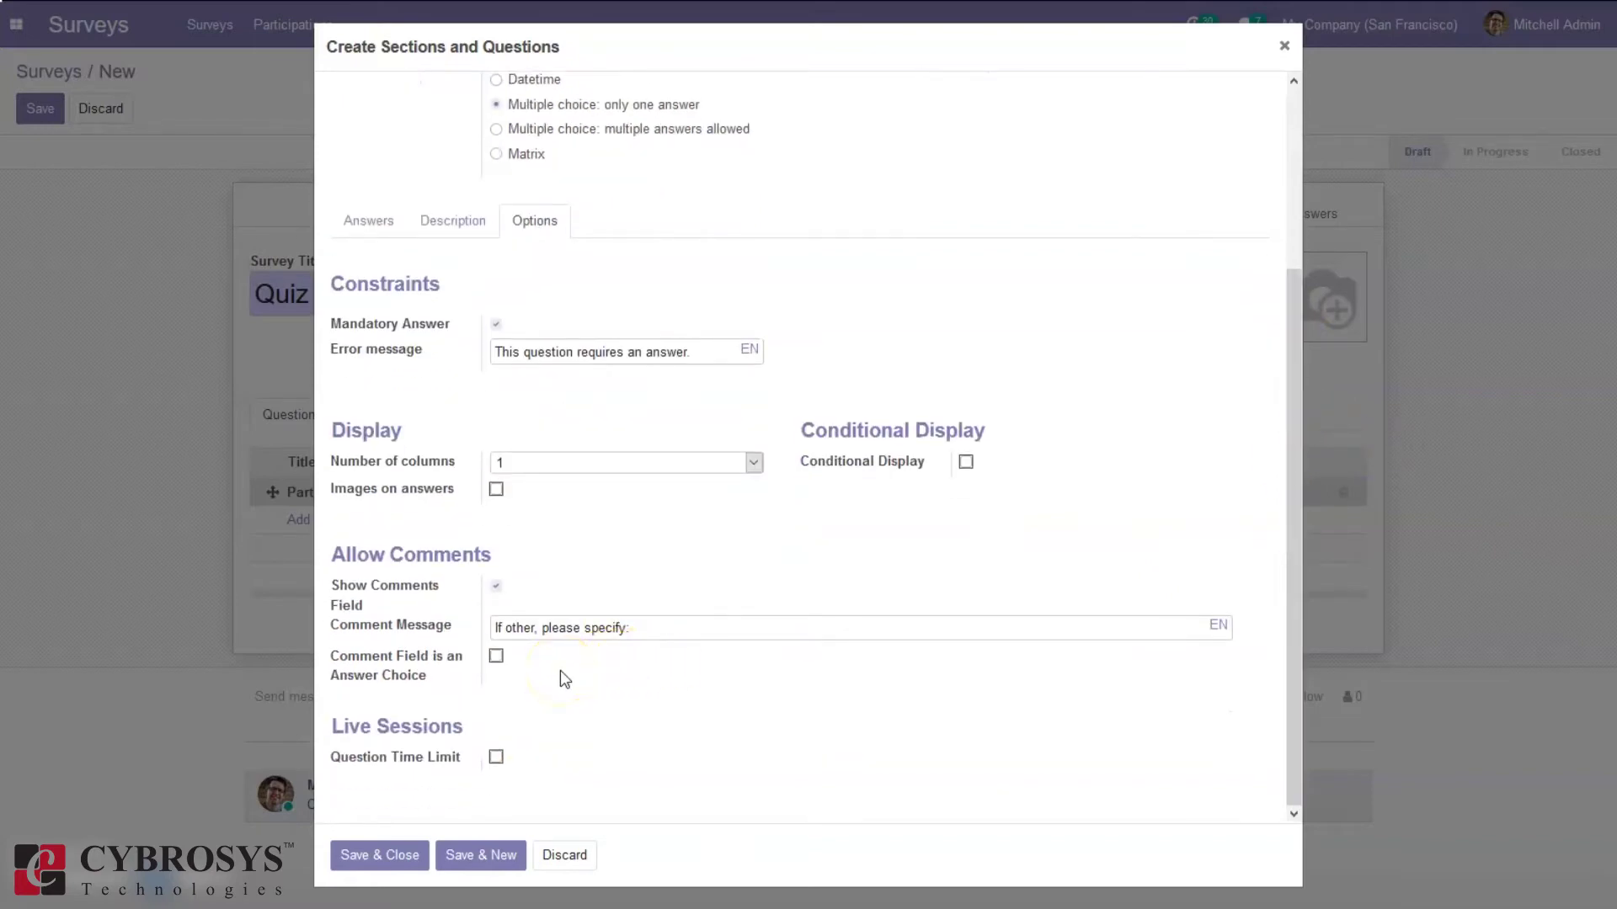
pyautogui.moveTo(376, 766)
pyautogui.click(496, 757)
pyautogui.click(496, 757)
pyautogui.click(497, 759)
pyautogui.click(543, 754)
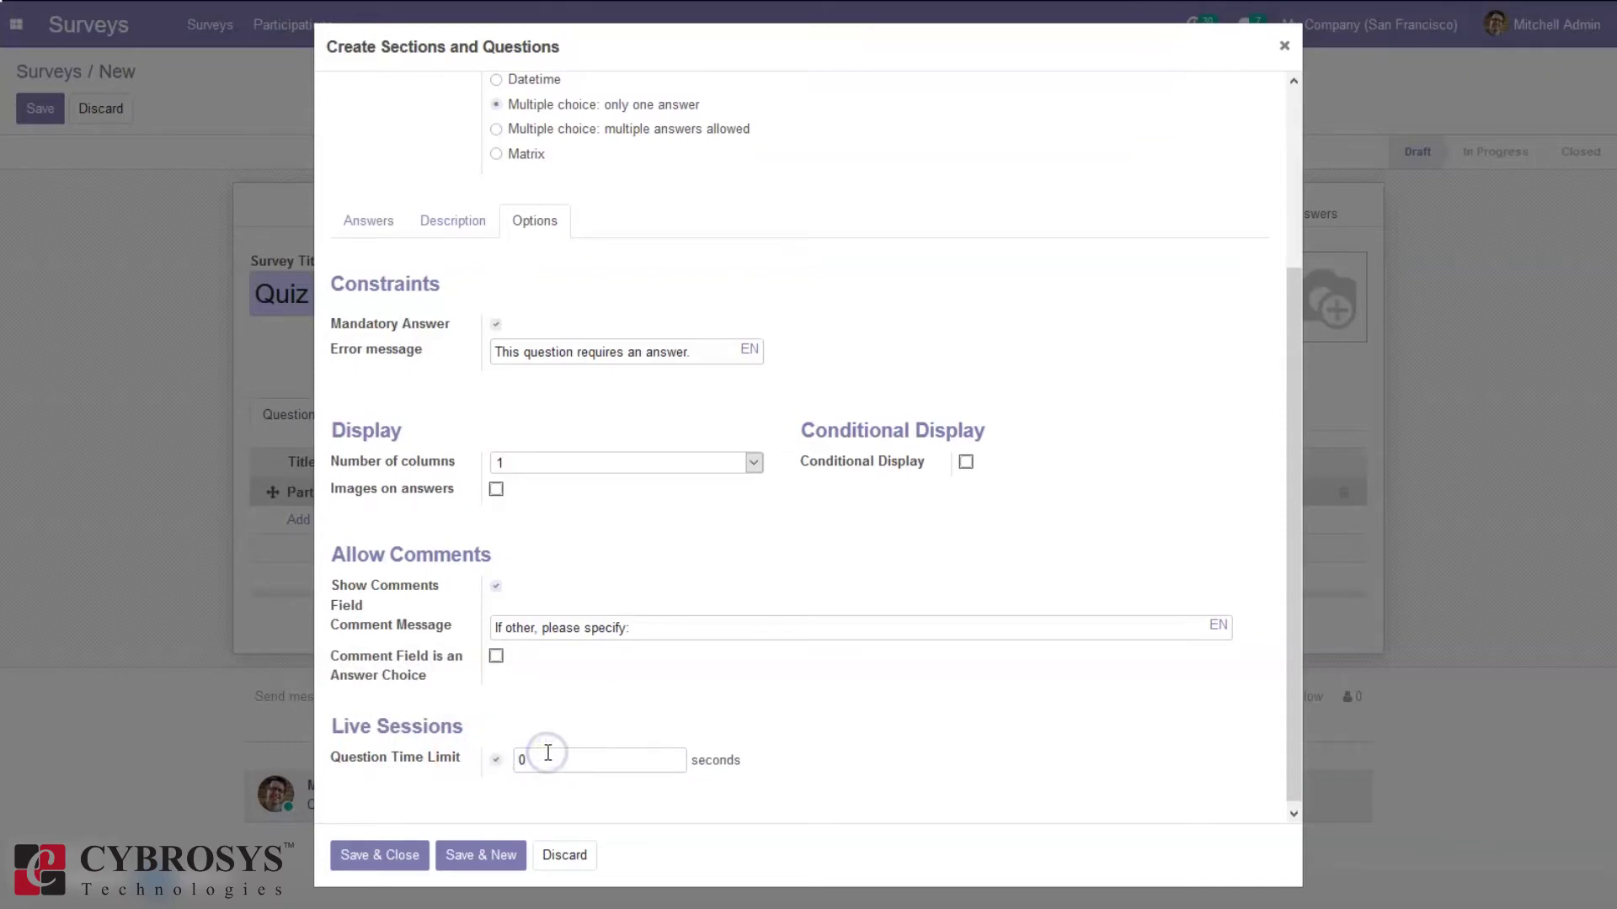
pyautogui.press('BackSpace')
pyautogui.write('6')
pyautogui.click(367, 858)
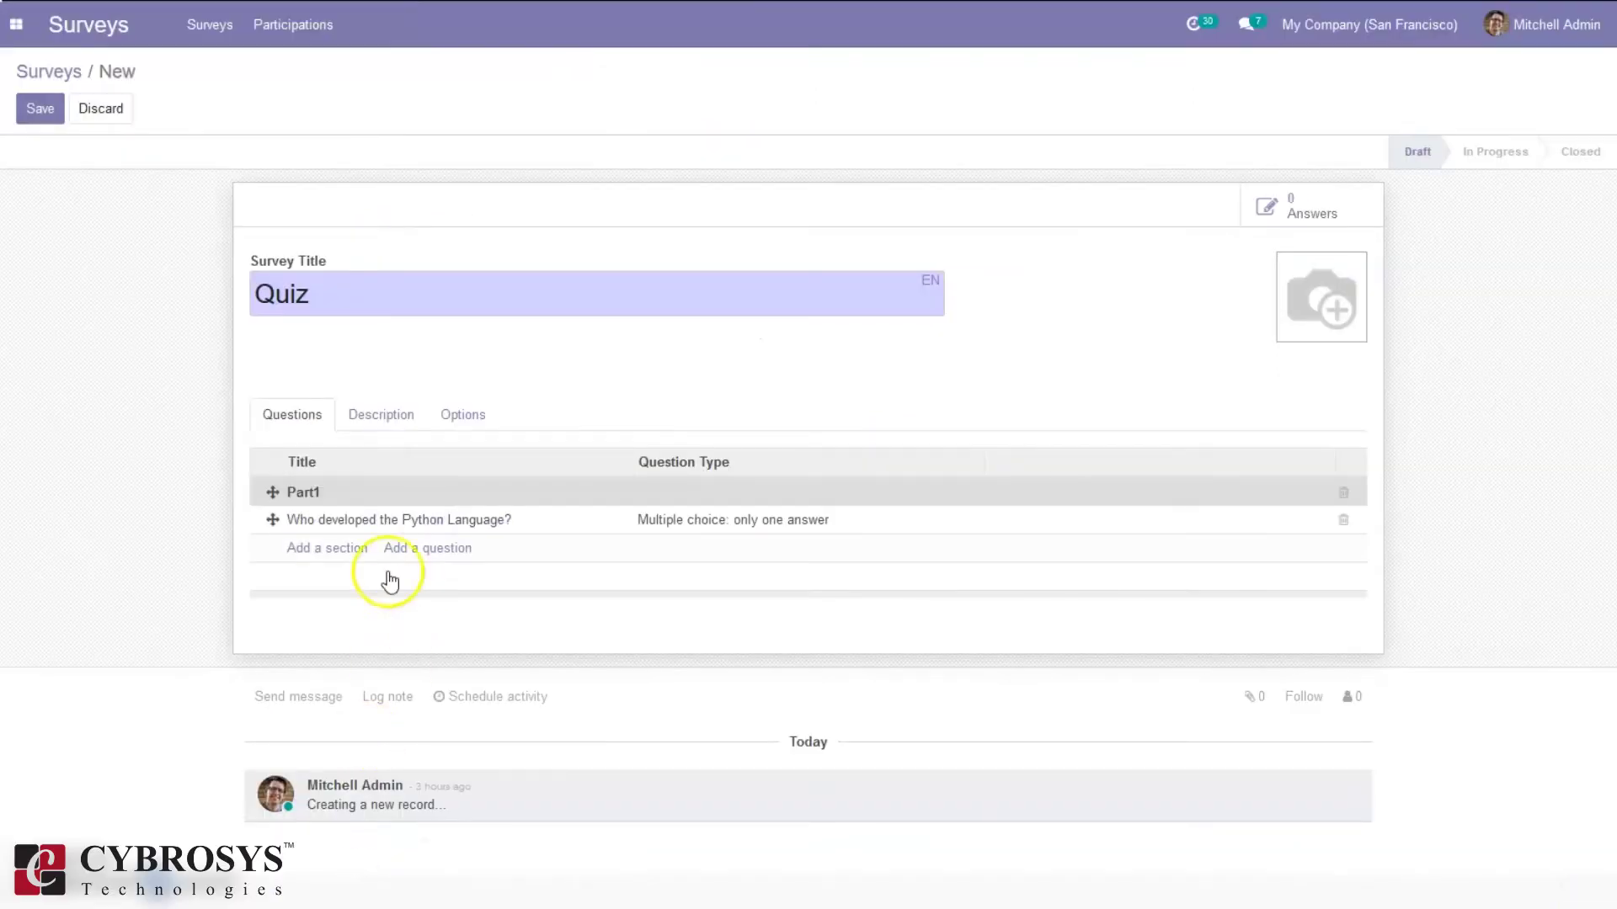
# Add a second section titled "Part2" and start a new question below it
pyautogui.click(333, 548)
pyautogui.write('Part2')
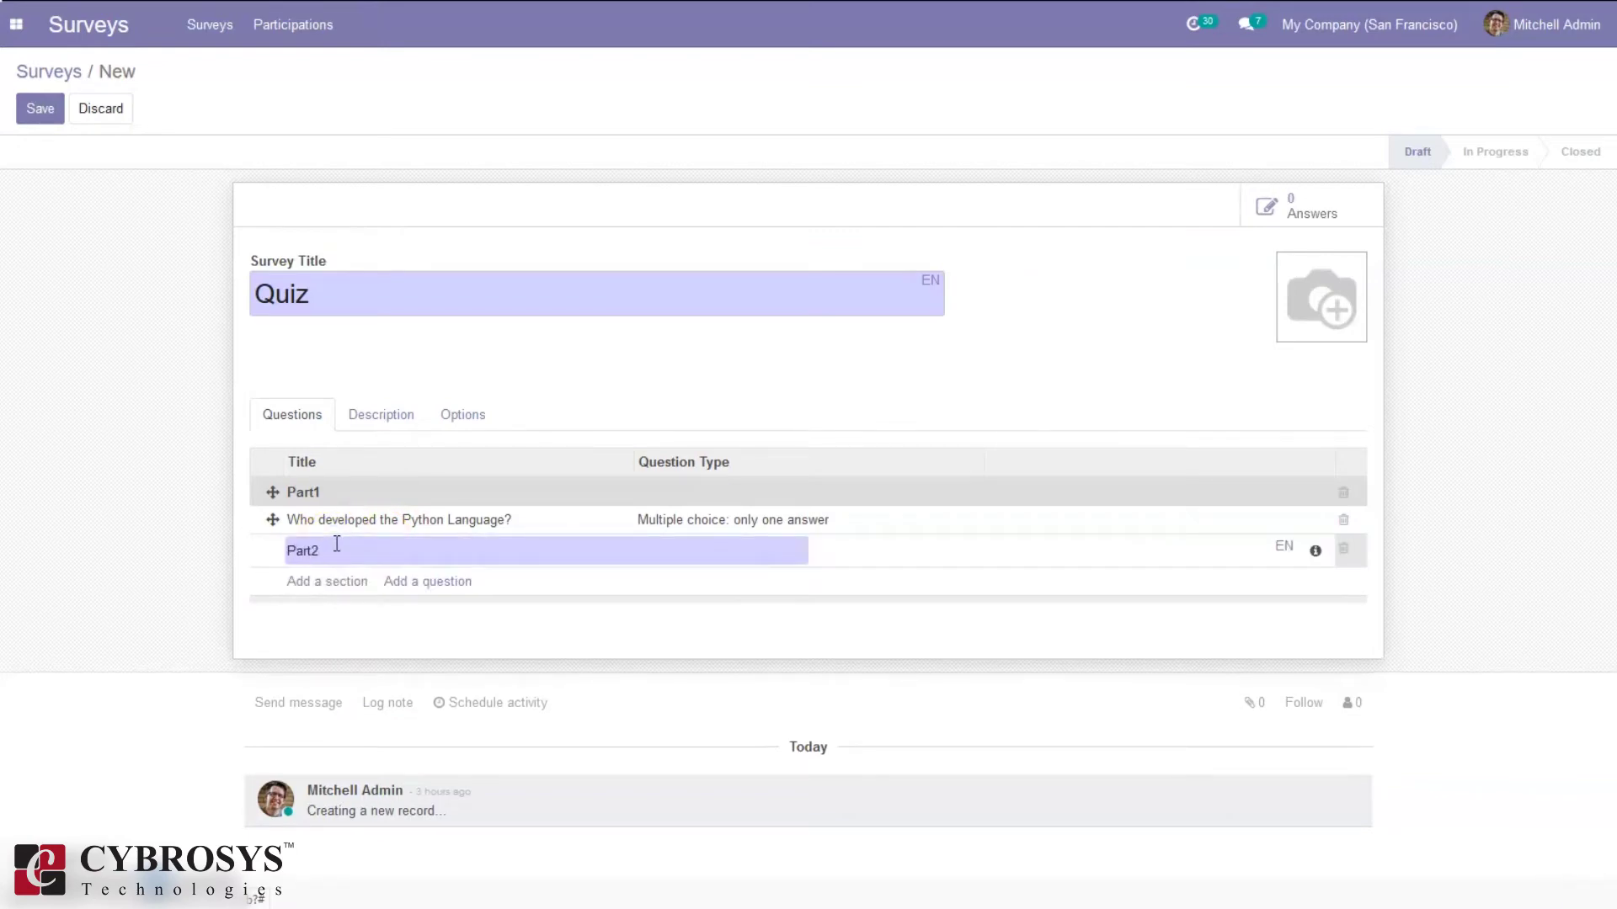
pyautogui.click(410, 583)
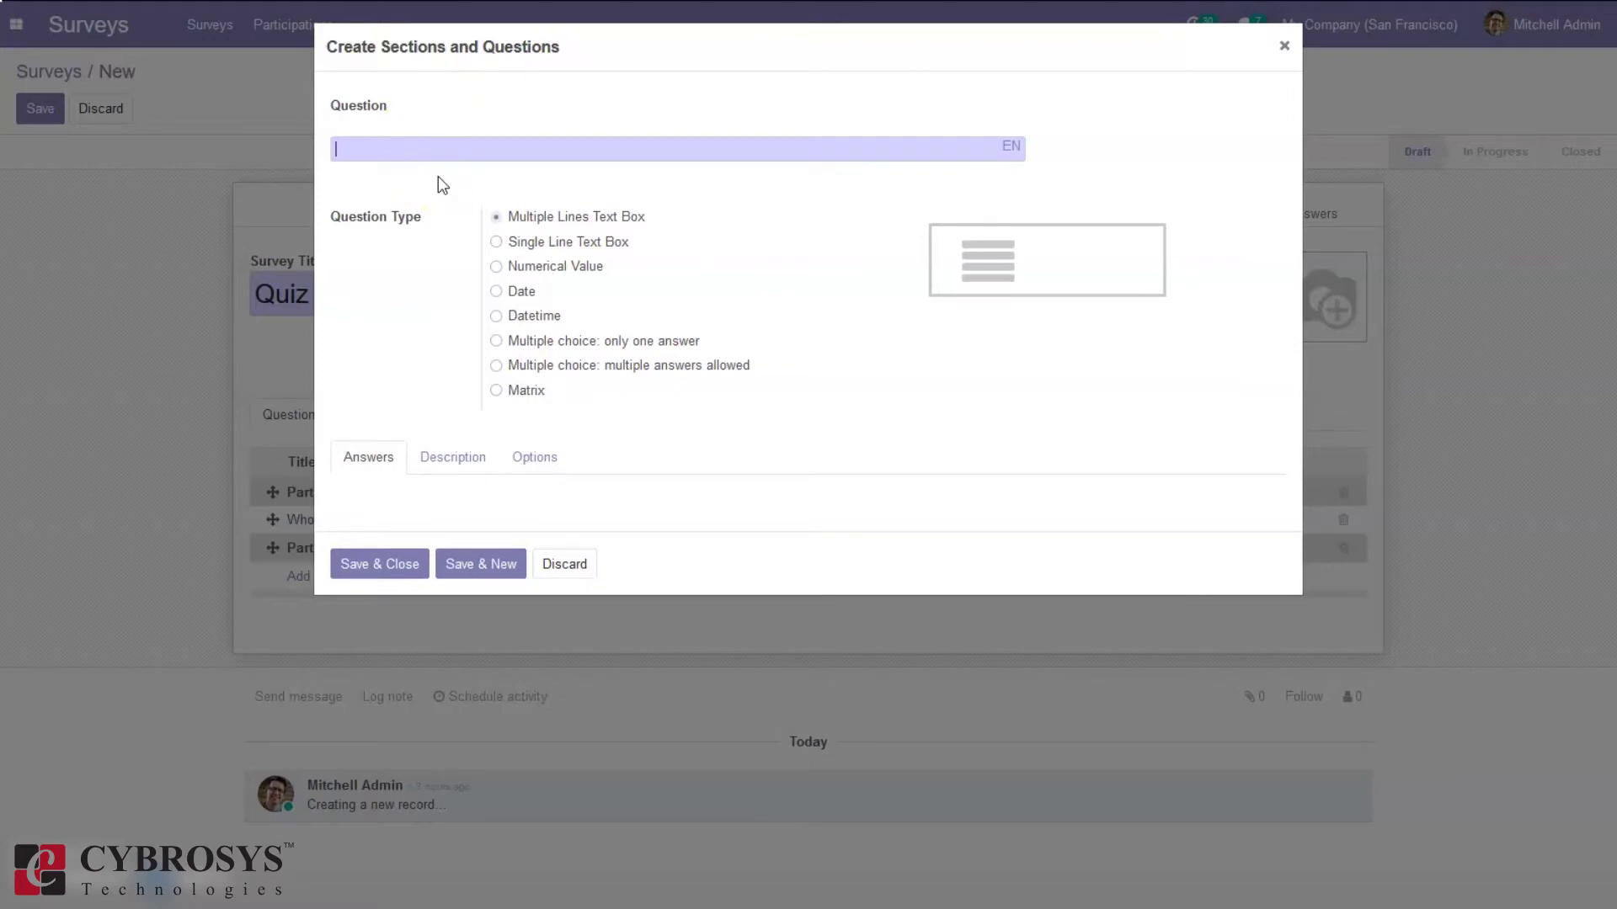
# Enter the question "What do we use to define a block of code i Python Language?" as Multiple choice: only one answer
pyautogui.write('What do')
pyautogui.write('we use to define a block of cos')
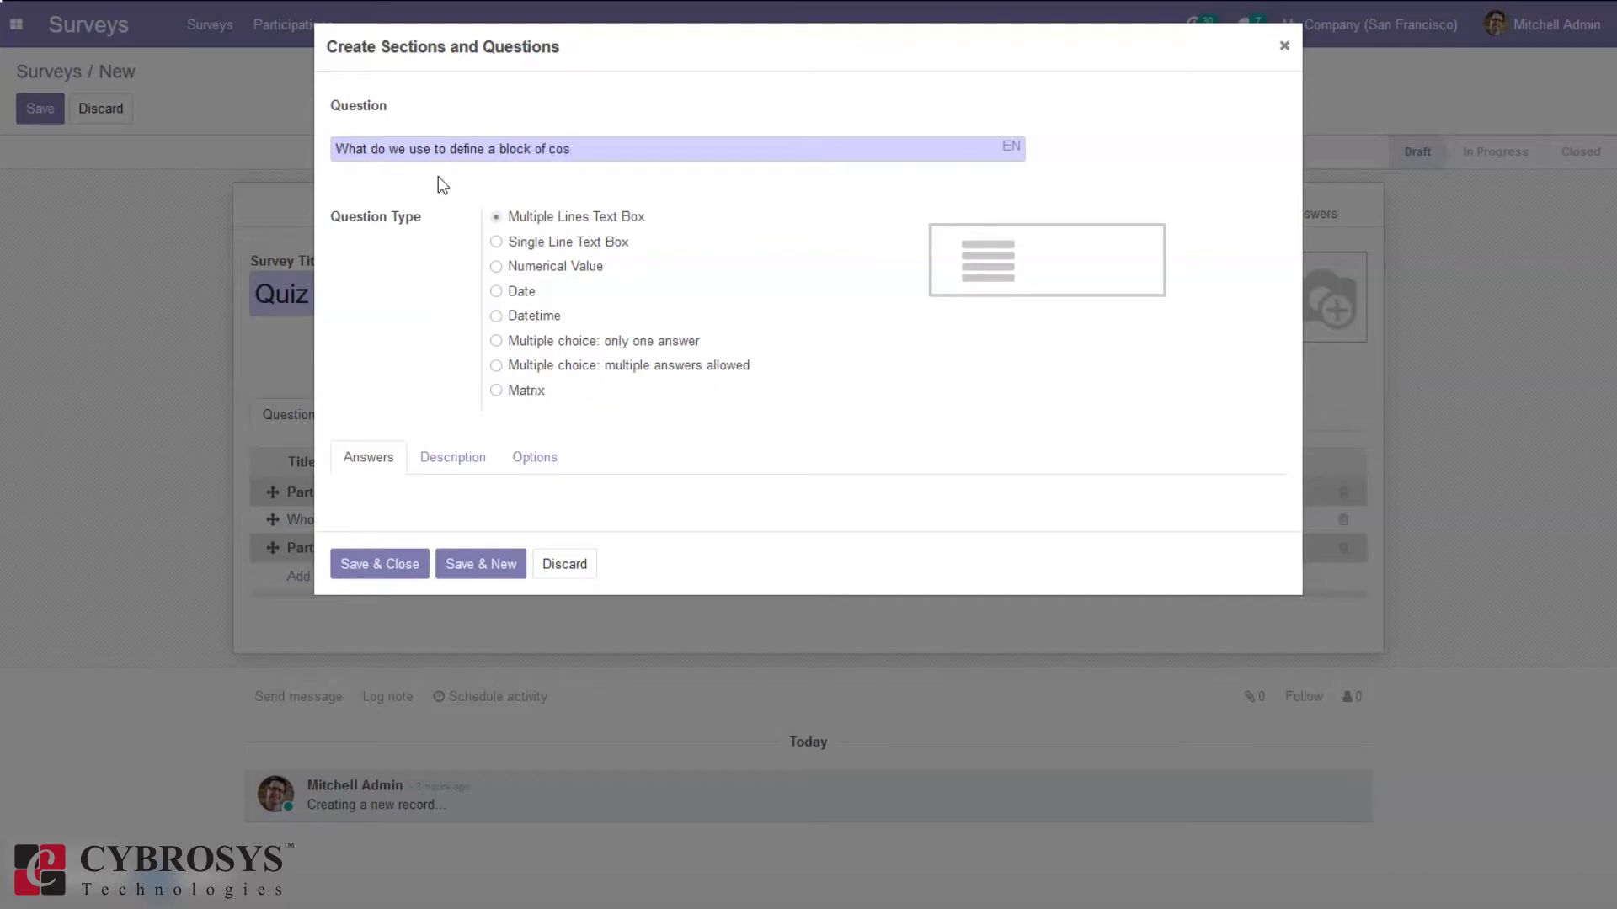
pyautogui.press('BackSpace')
pyautogui.write('de i  Python Language?')
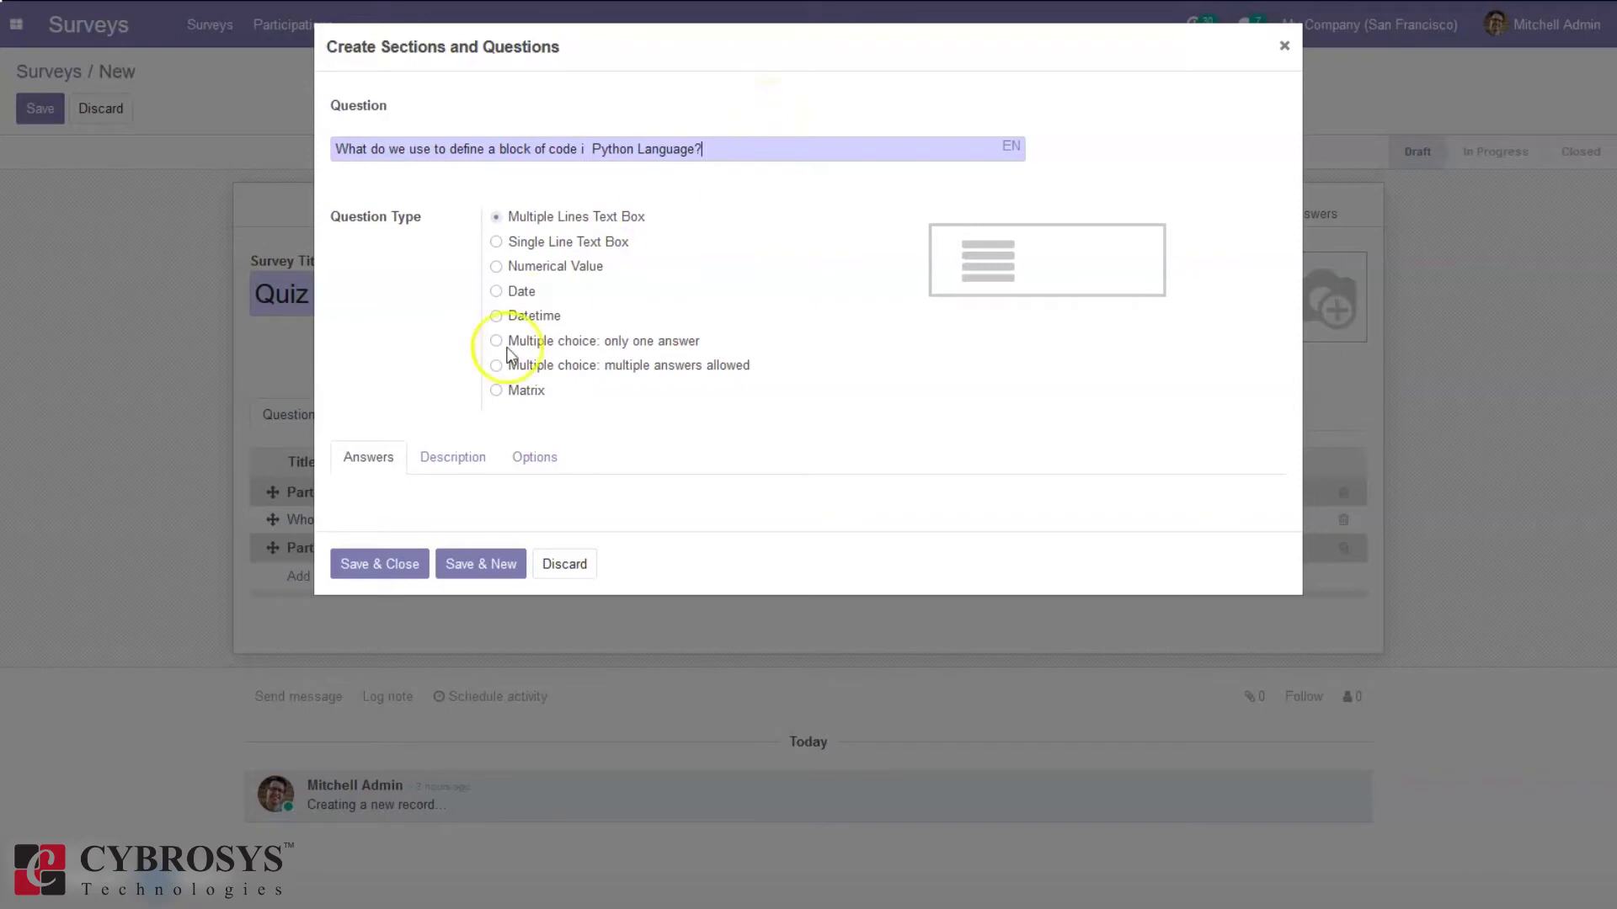
pyautogui.click(541, 343)
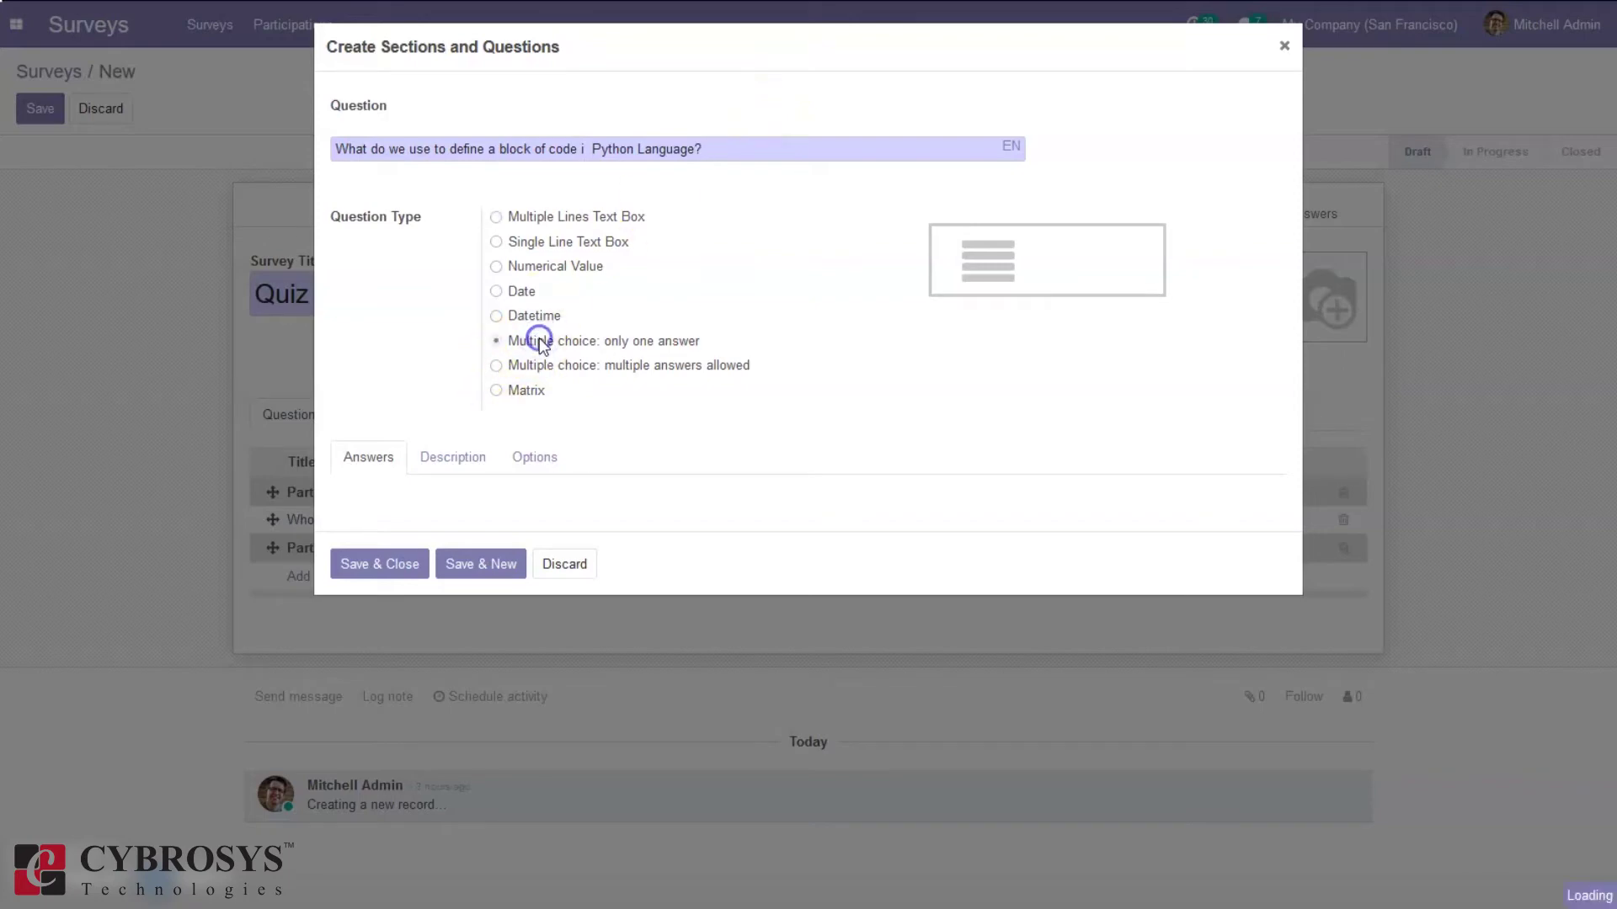
# Add the answer choices "Key", "Brackets" and "Indentation" to the question
pyautogui.click(557, 546)
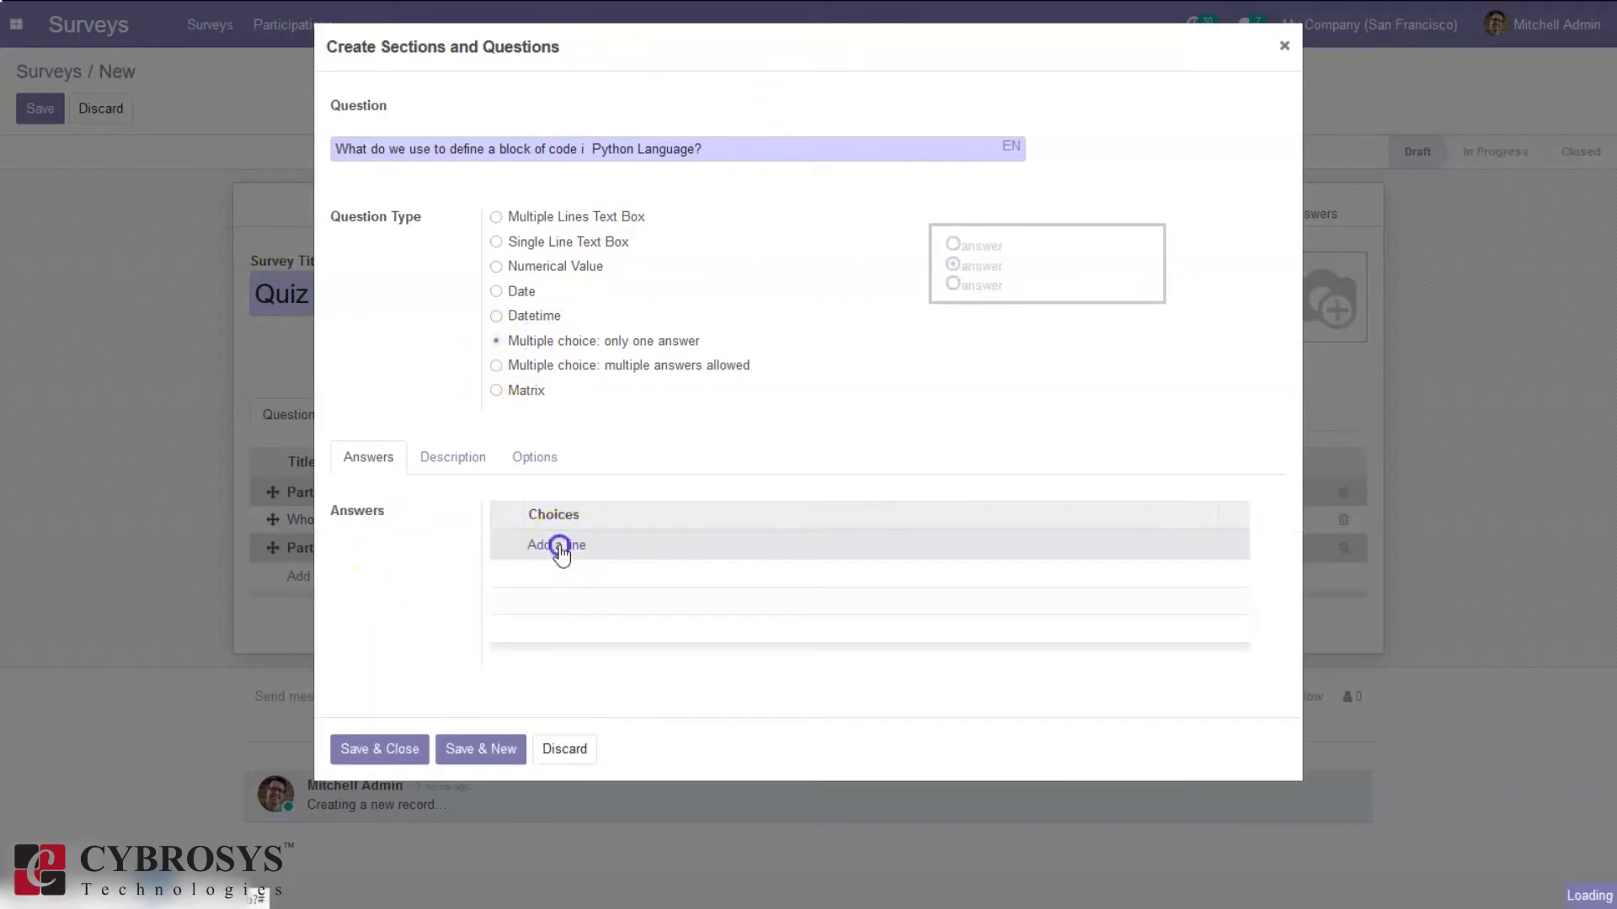
pyautogui.write('Key')
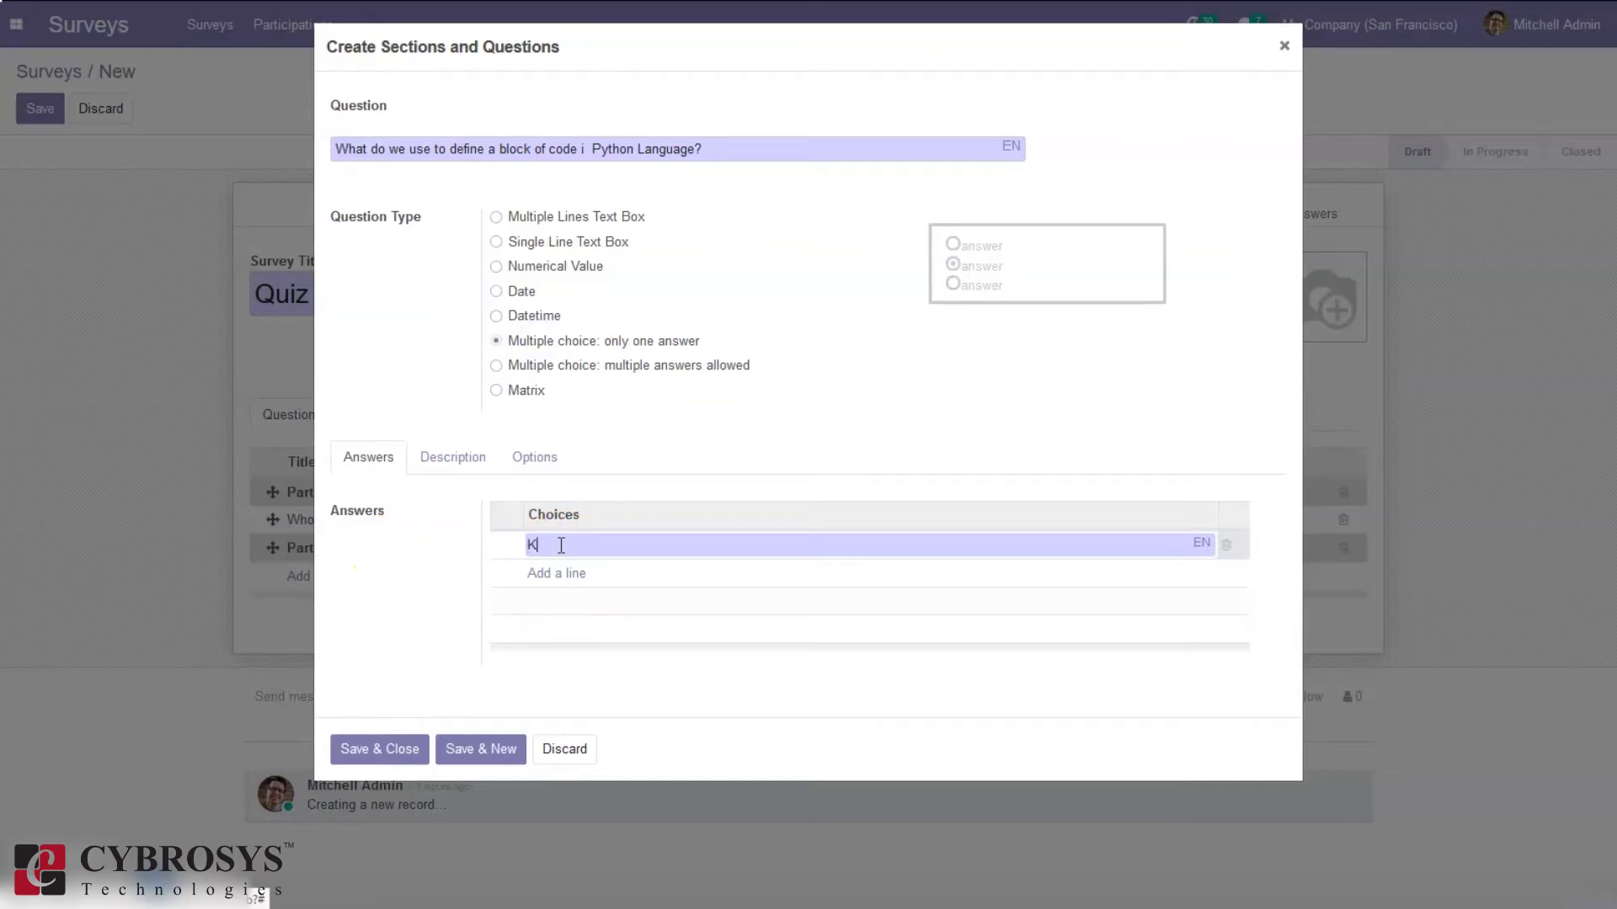
pyautogui.click(552, 575)
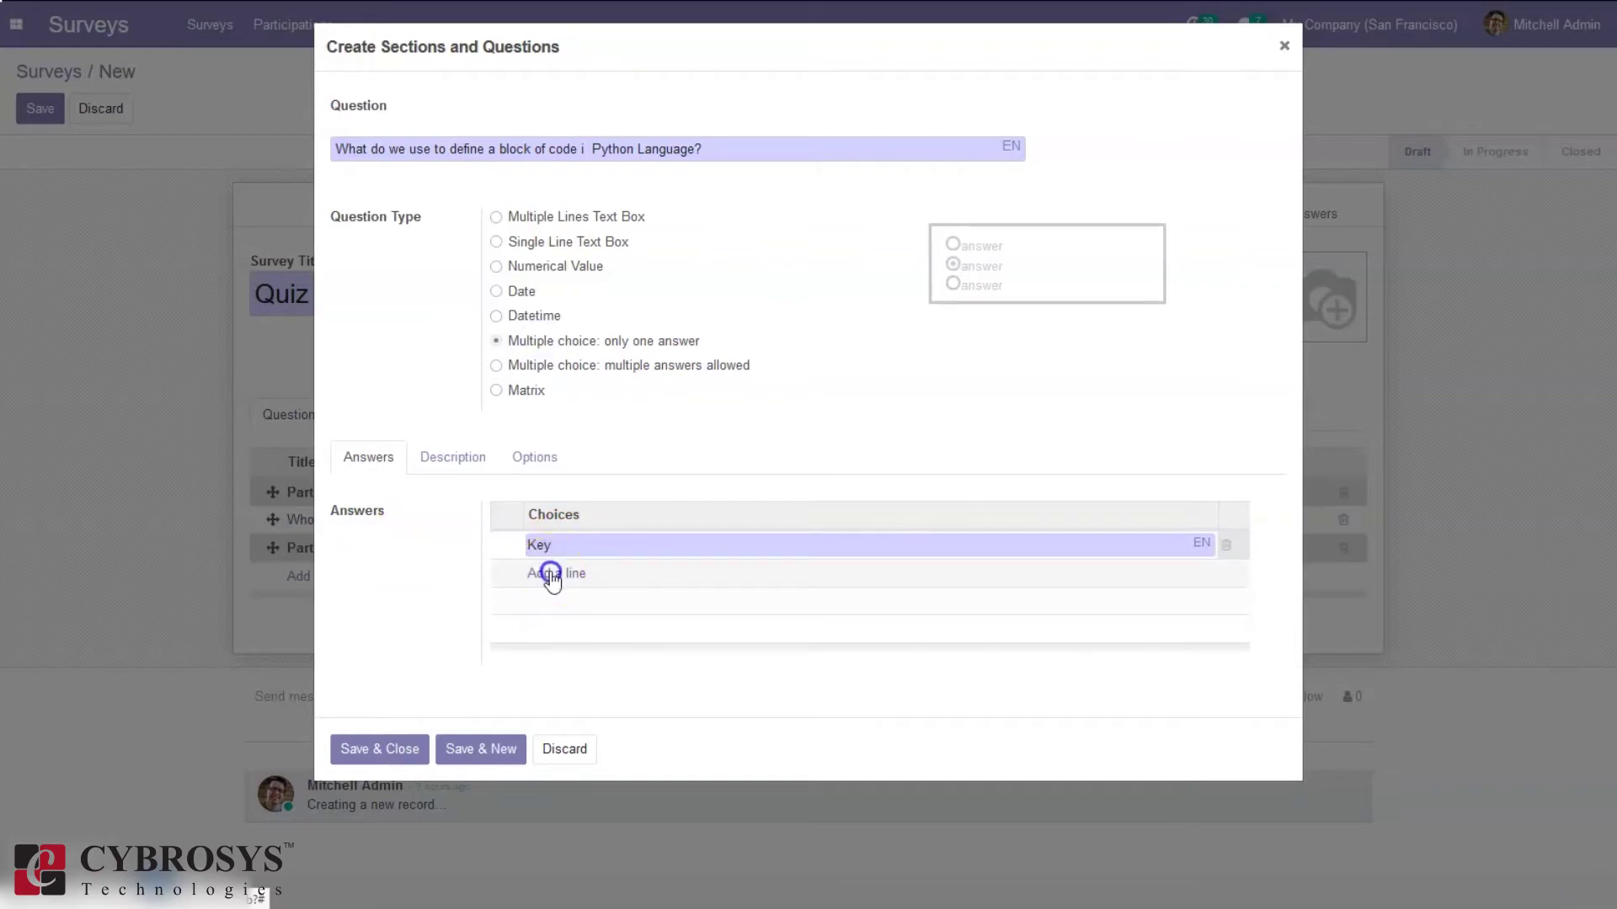
pyautogui.write('Brackets')
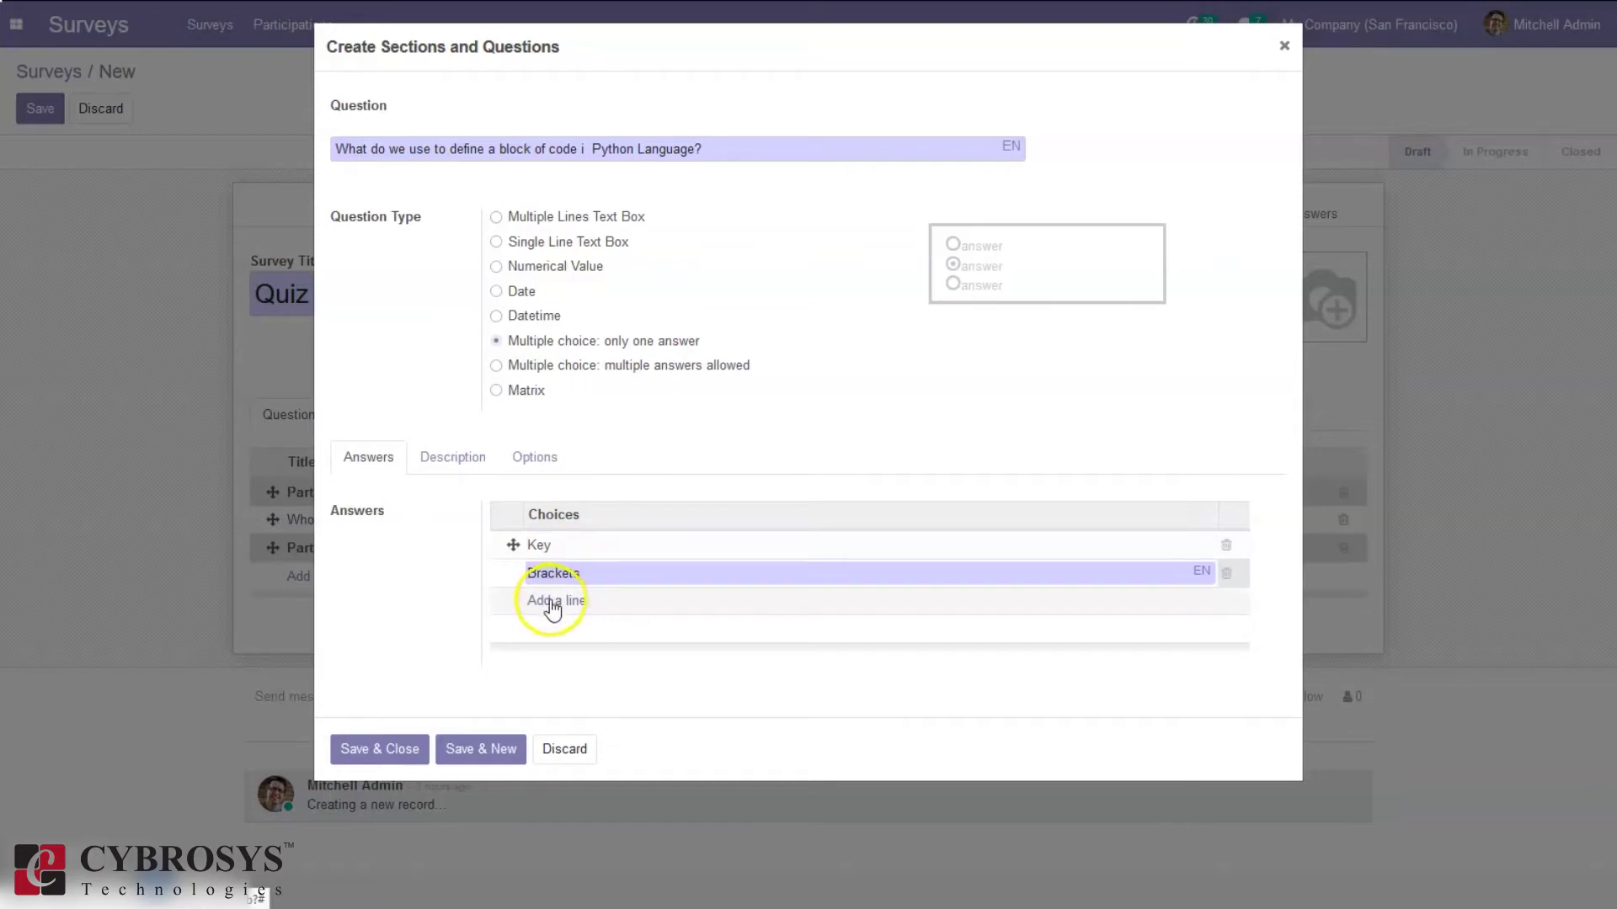
pyautogui.click(551, 600)
pyautogui.write('Int')
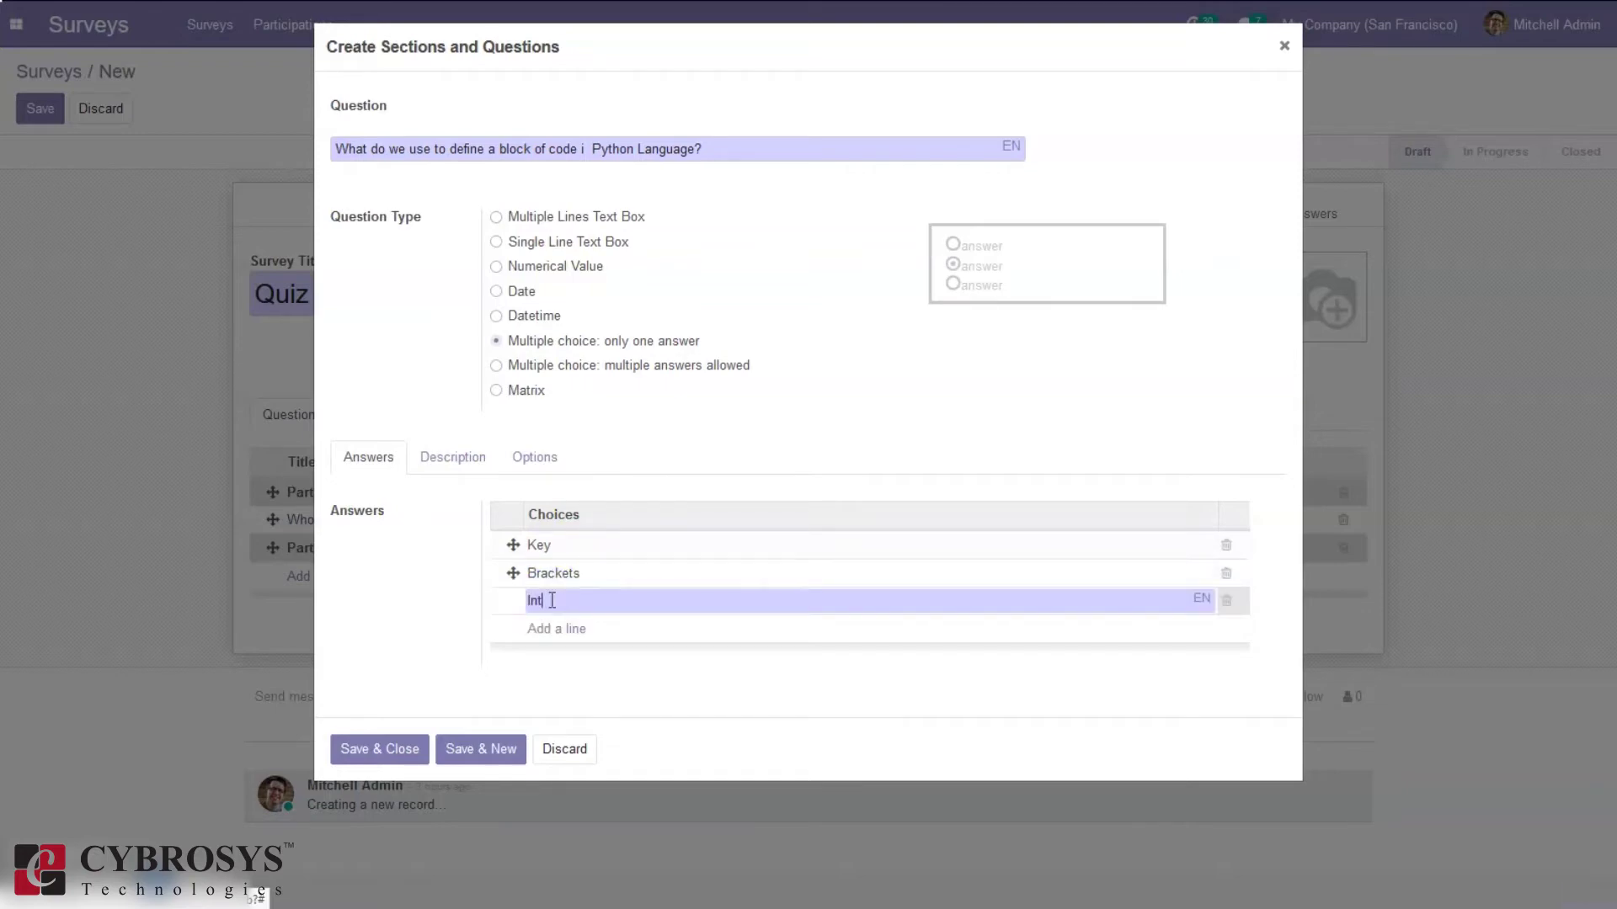
pyautogui.press('BackSpace')
pyautogui.write('dentation')
pyautogui.click(844, 699)
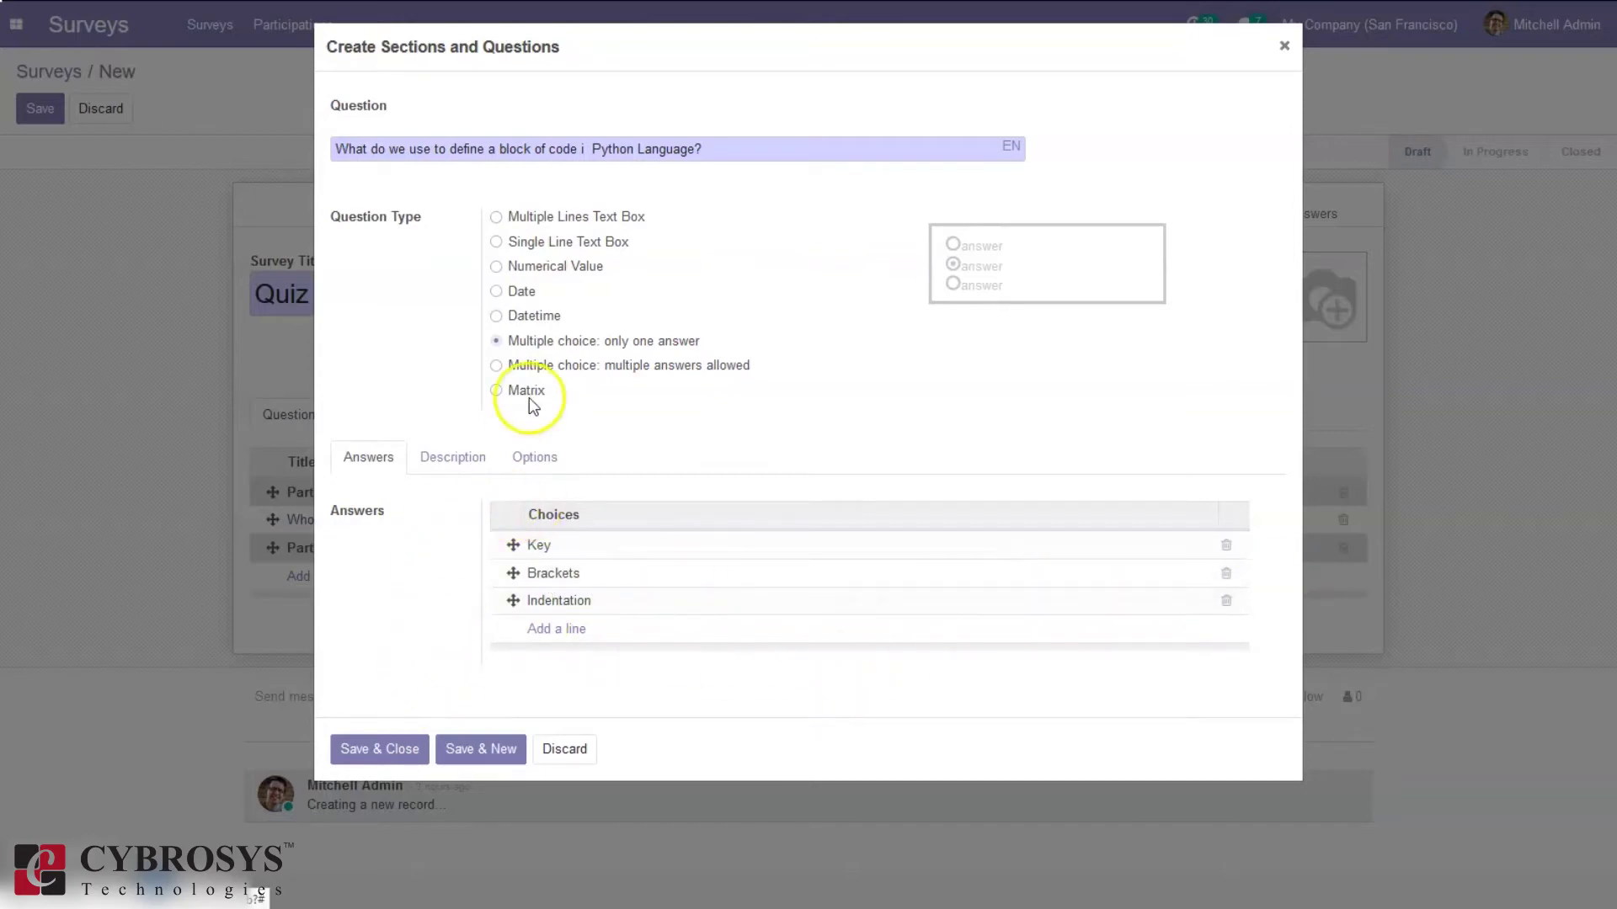
# Make this question's answer mandatory and show its comments field
pyautogui.click(530, 458)
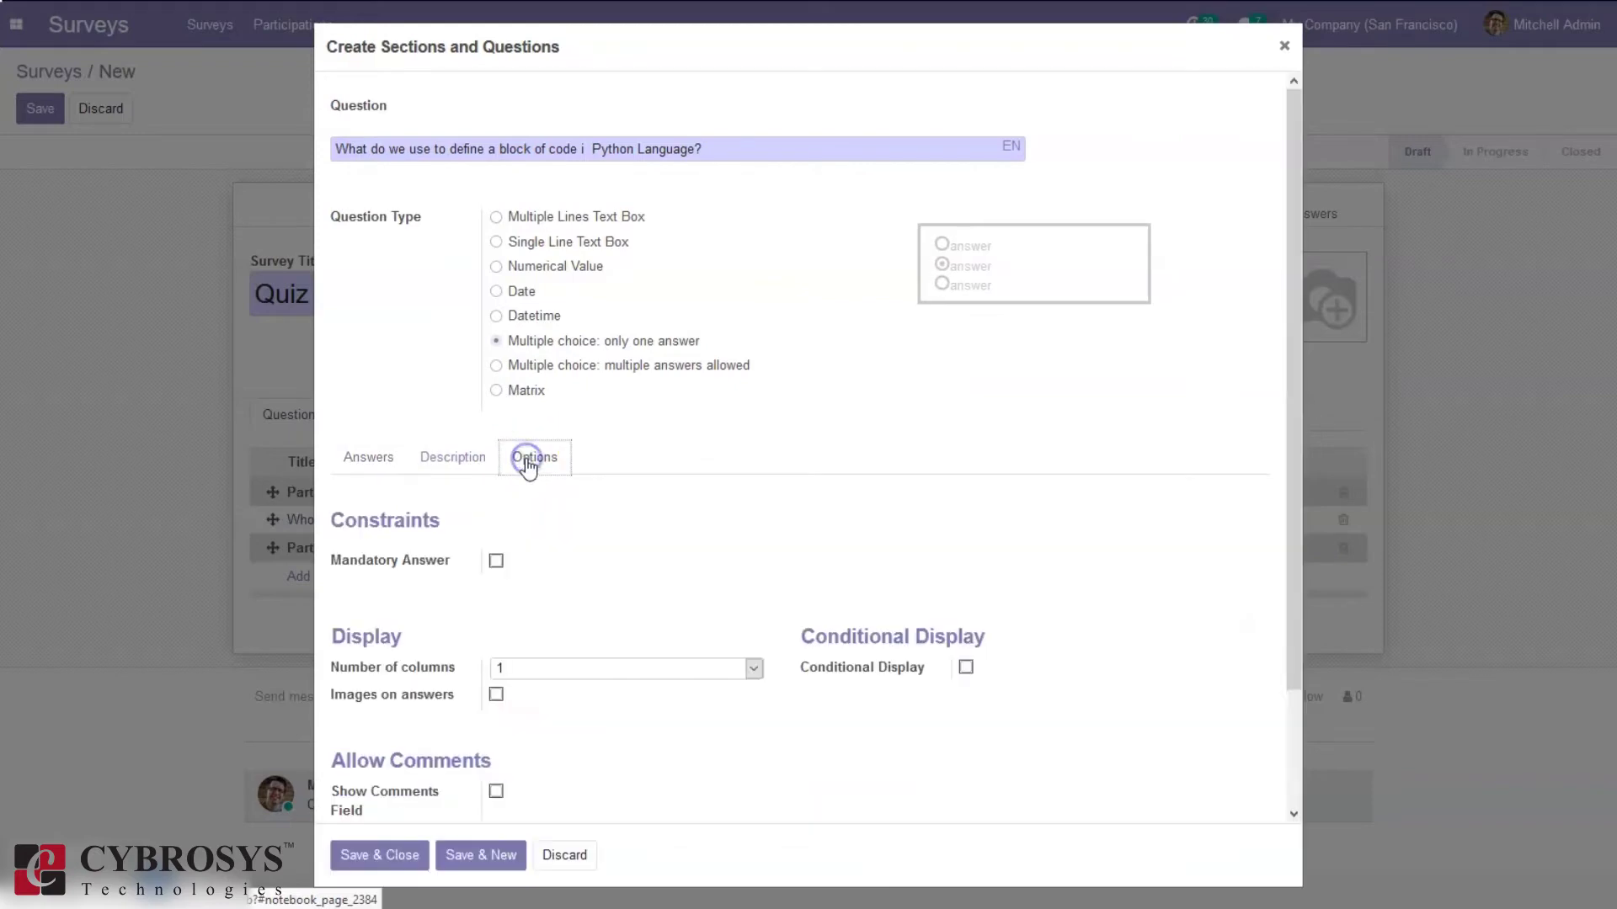
pyautogui.click(496, 561)
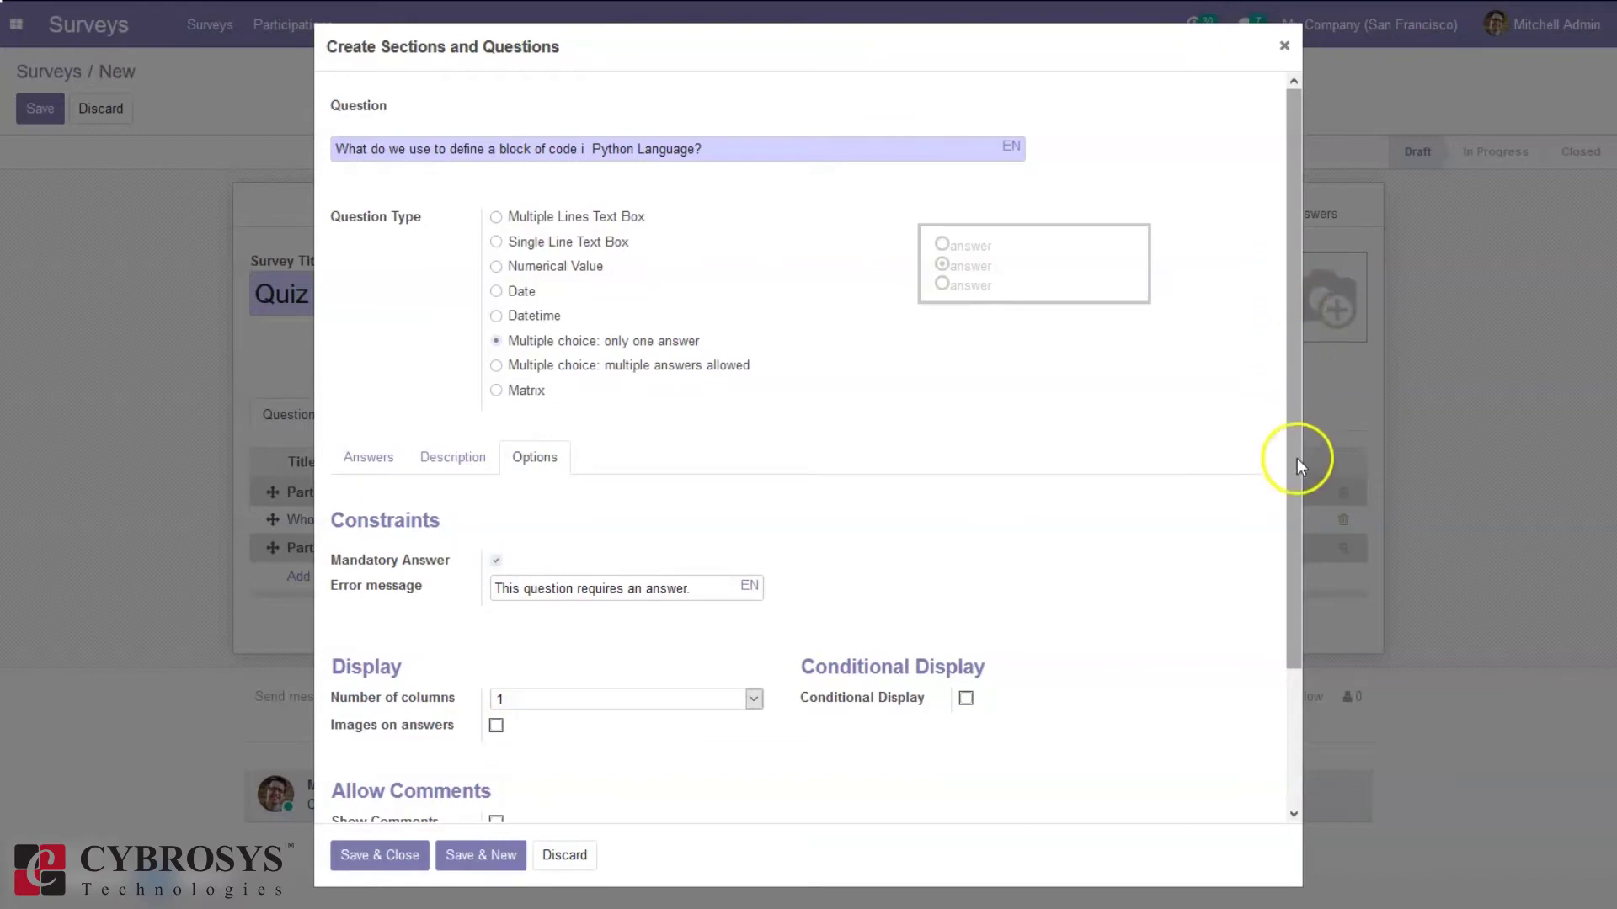
pyautogui.click(1295, 814)
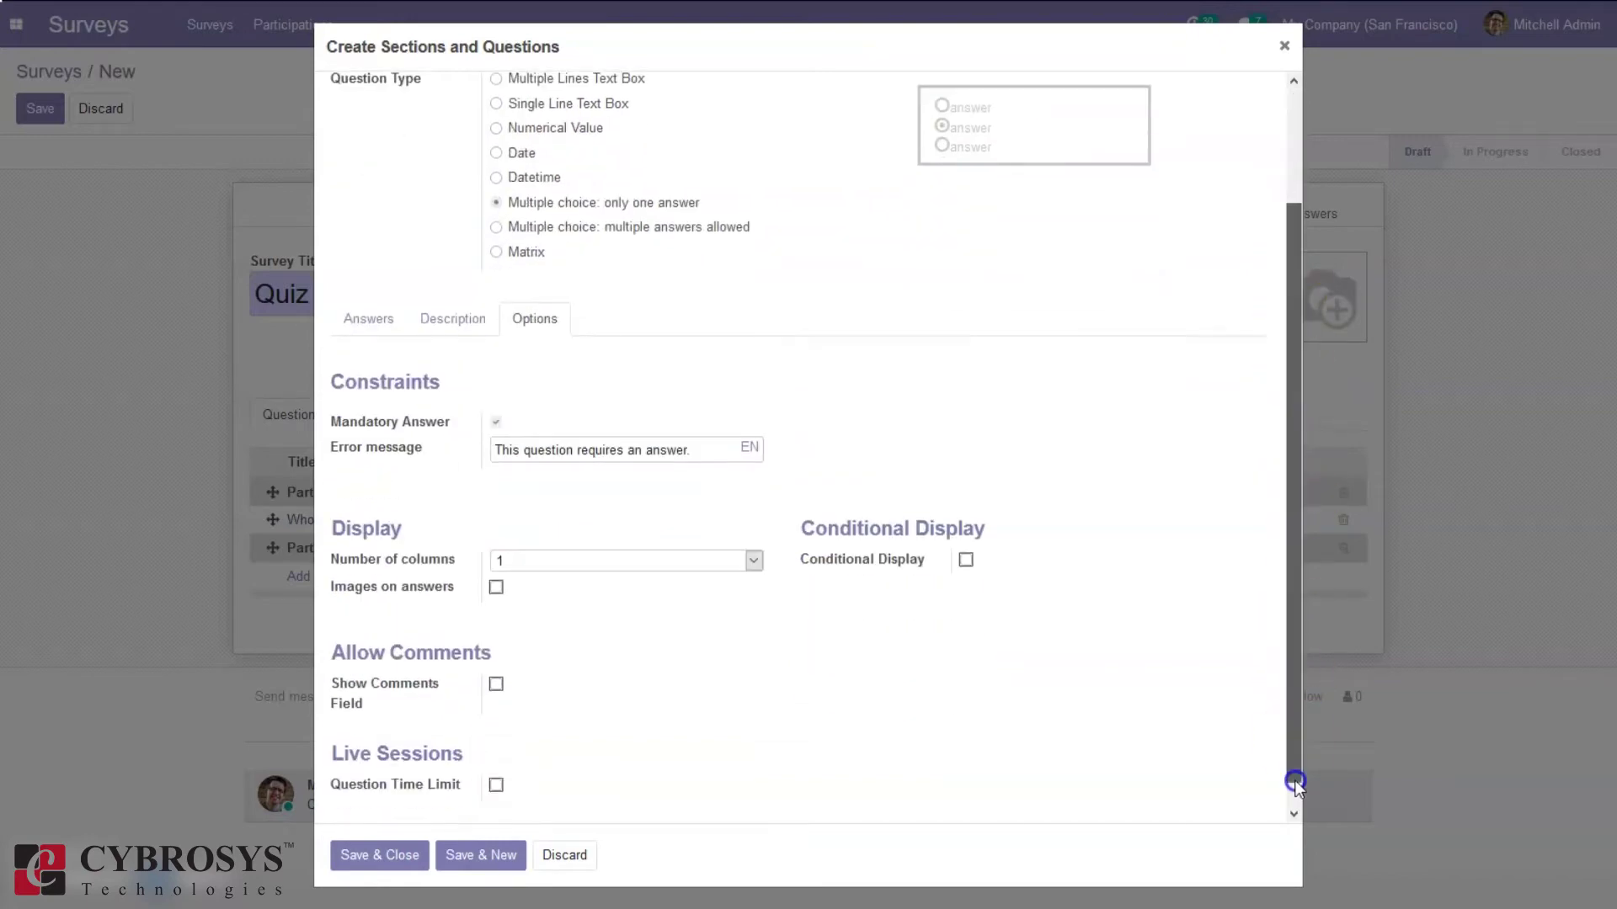
pyautogui.click(496, 655)
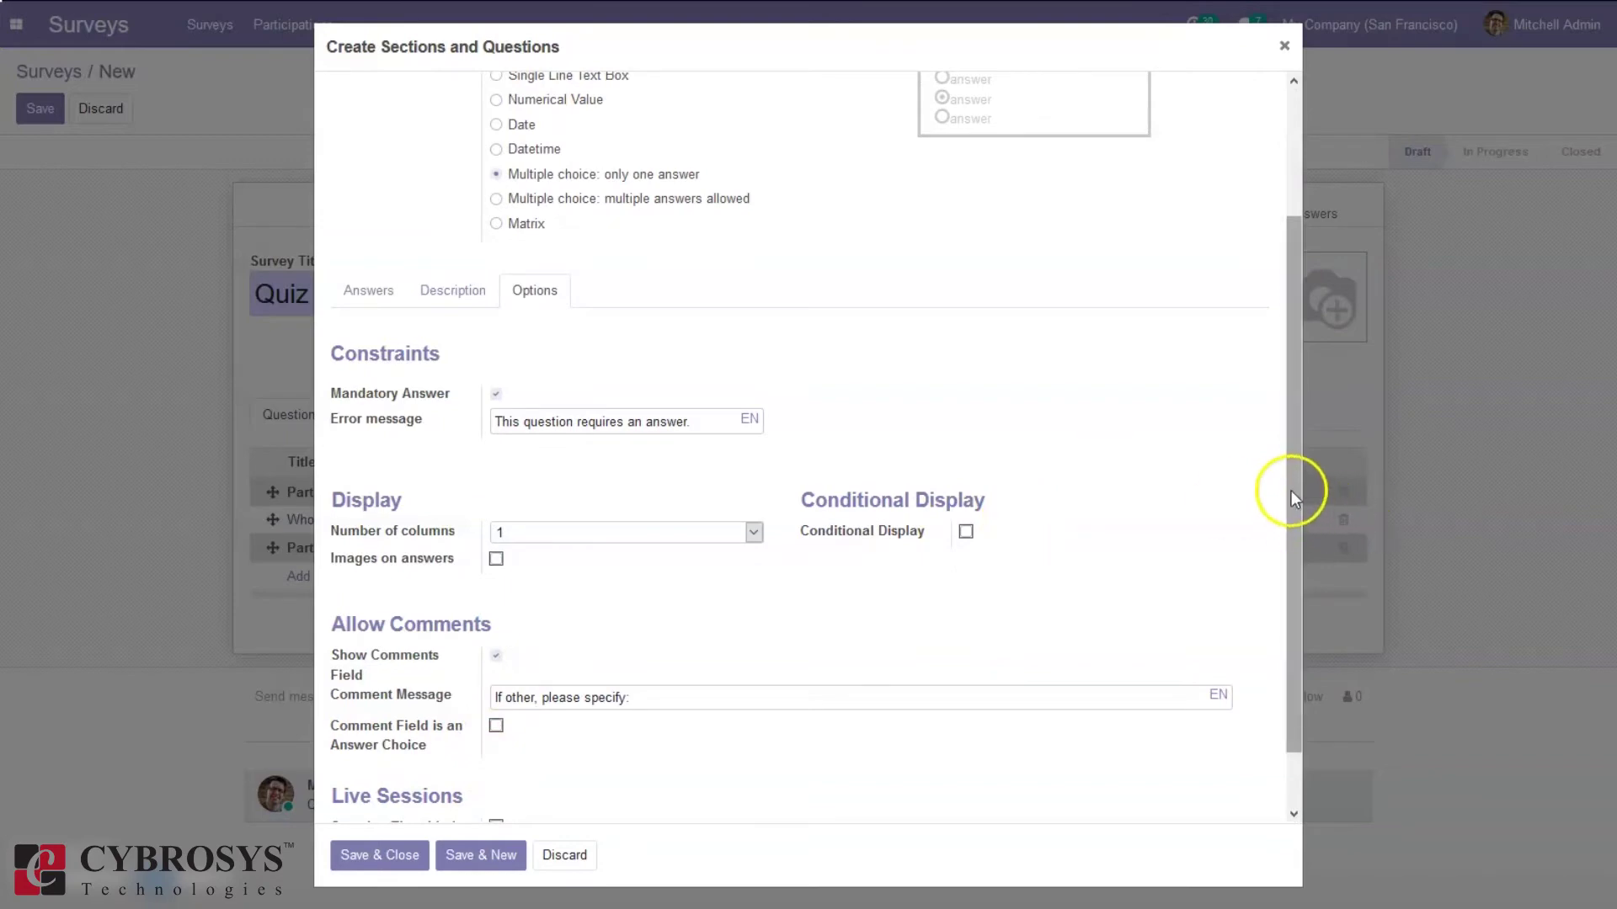
# Enable a question time limit of 60 seconds for live sessions, and save and close the question
pyautogui.moveTo(1295, 623); pyautogui.dragTo(1295, 678)
pyautogui.click(496, 756)
pyautogui.click(560, 759)
pyautogui.press('BackSpace')
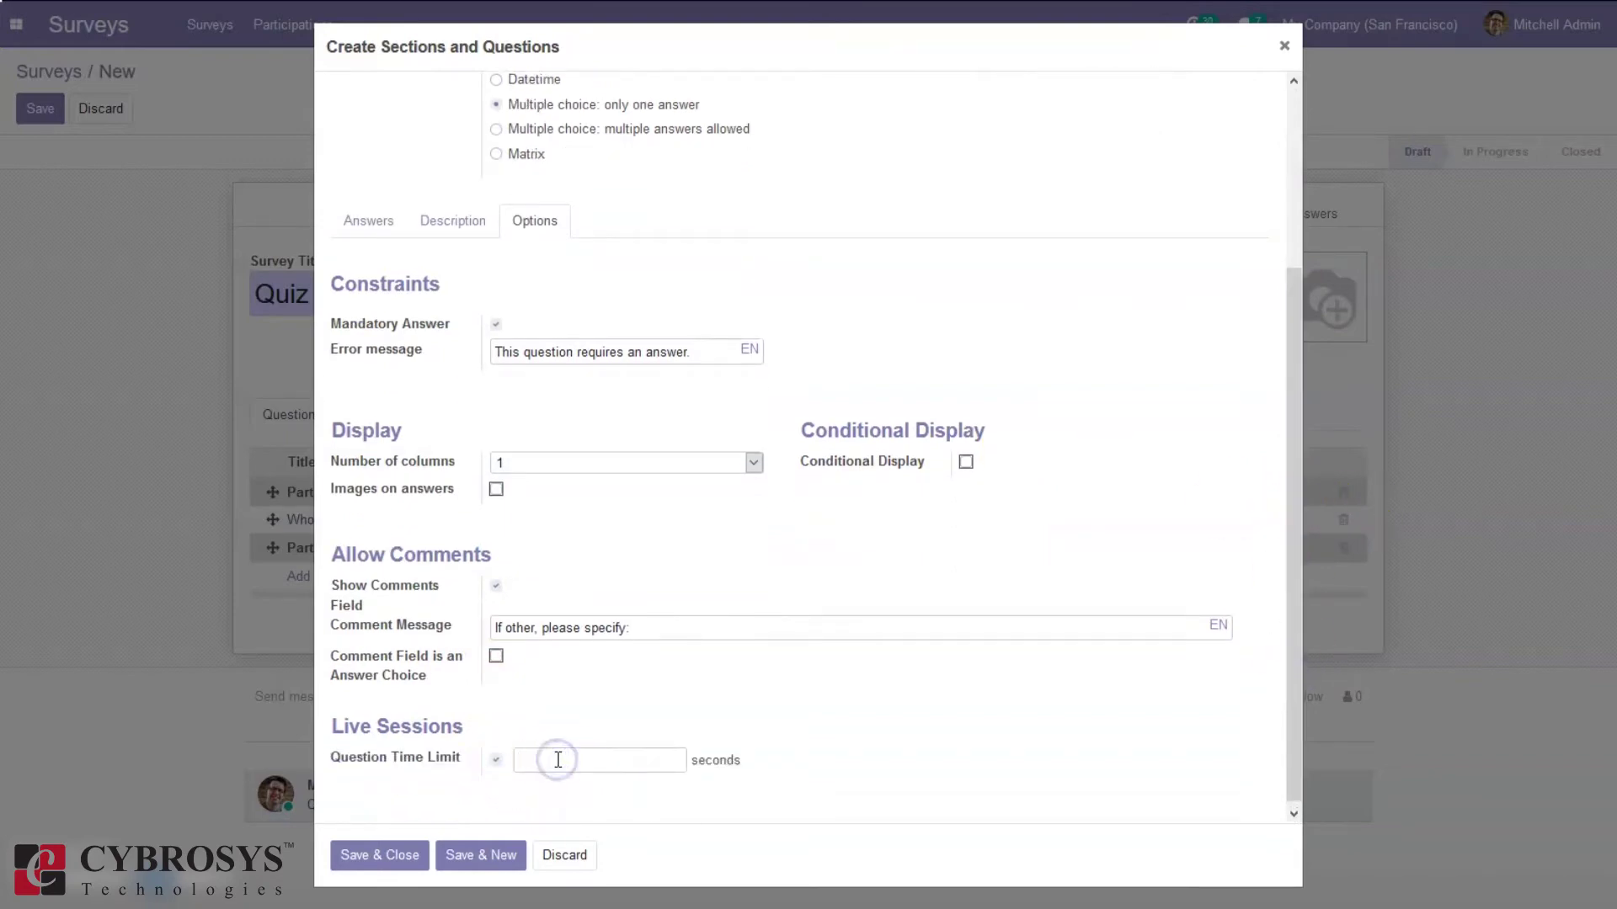
pyautogui.write('60')
pyautogui.click(389, 855)
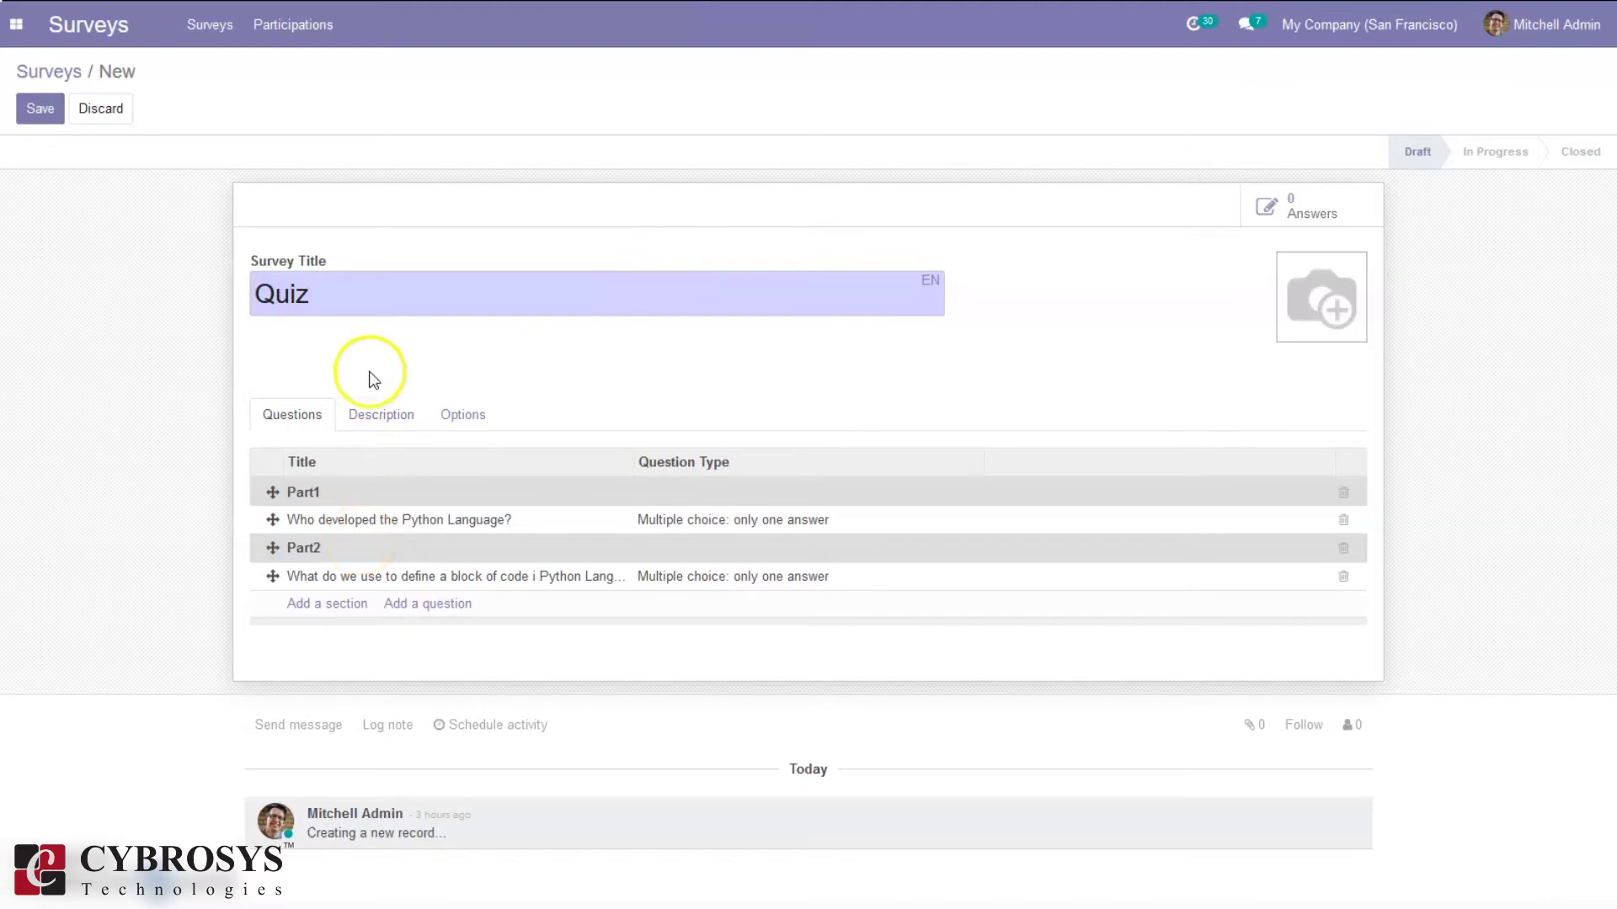
# Enter "Python Quiz" as the survey's description
pyautogui.click(378, 414)
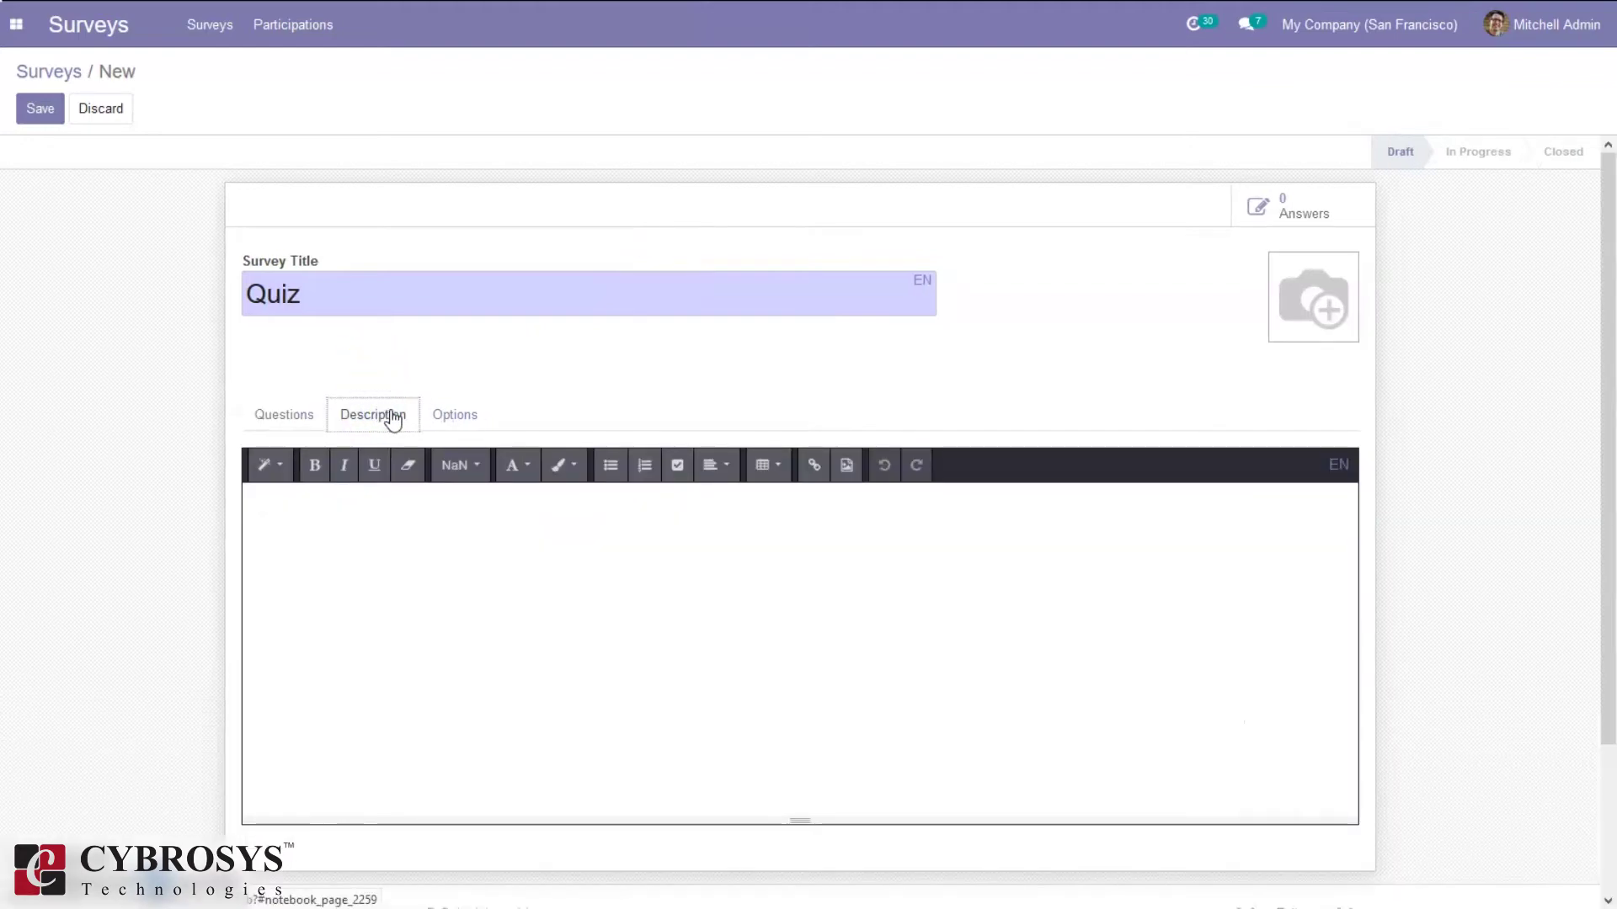
pyautogui.click(379, 506)
pyautogui.write('Python')
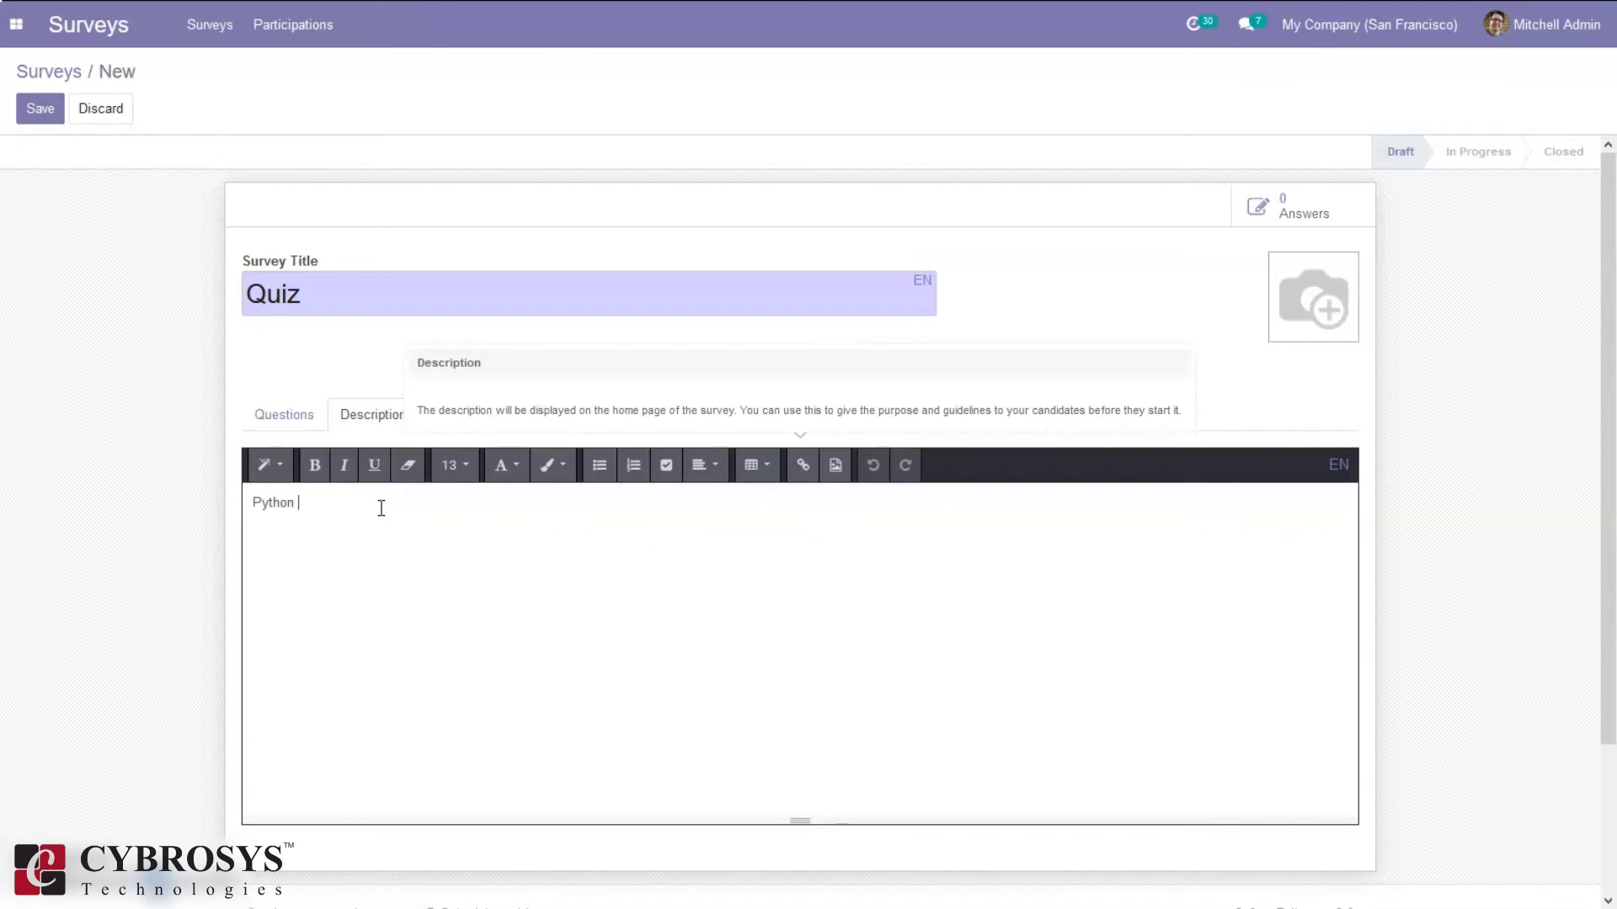
pyautogui.write(' Quiz')
# In the survey's options, set the progression mode to Percentage and enable a survey time limit of 5 minutes
pyautogui.click(448, 421)
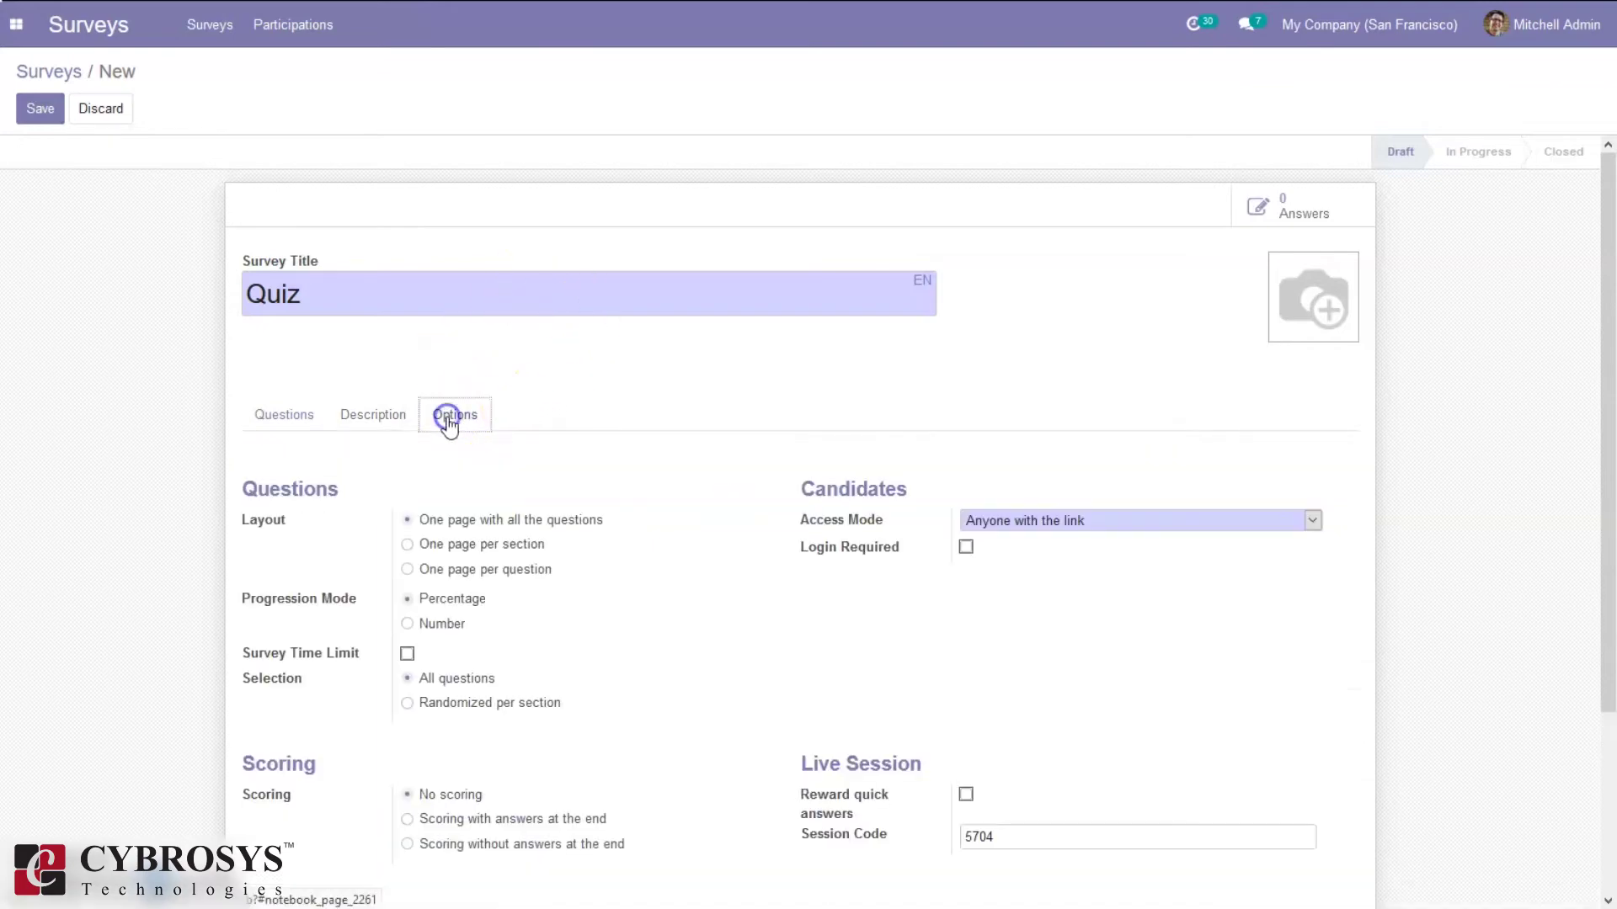
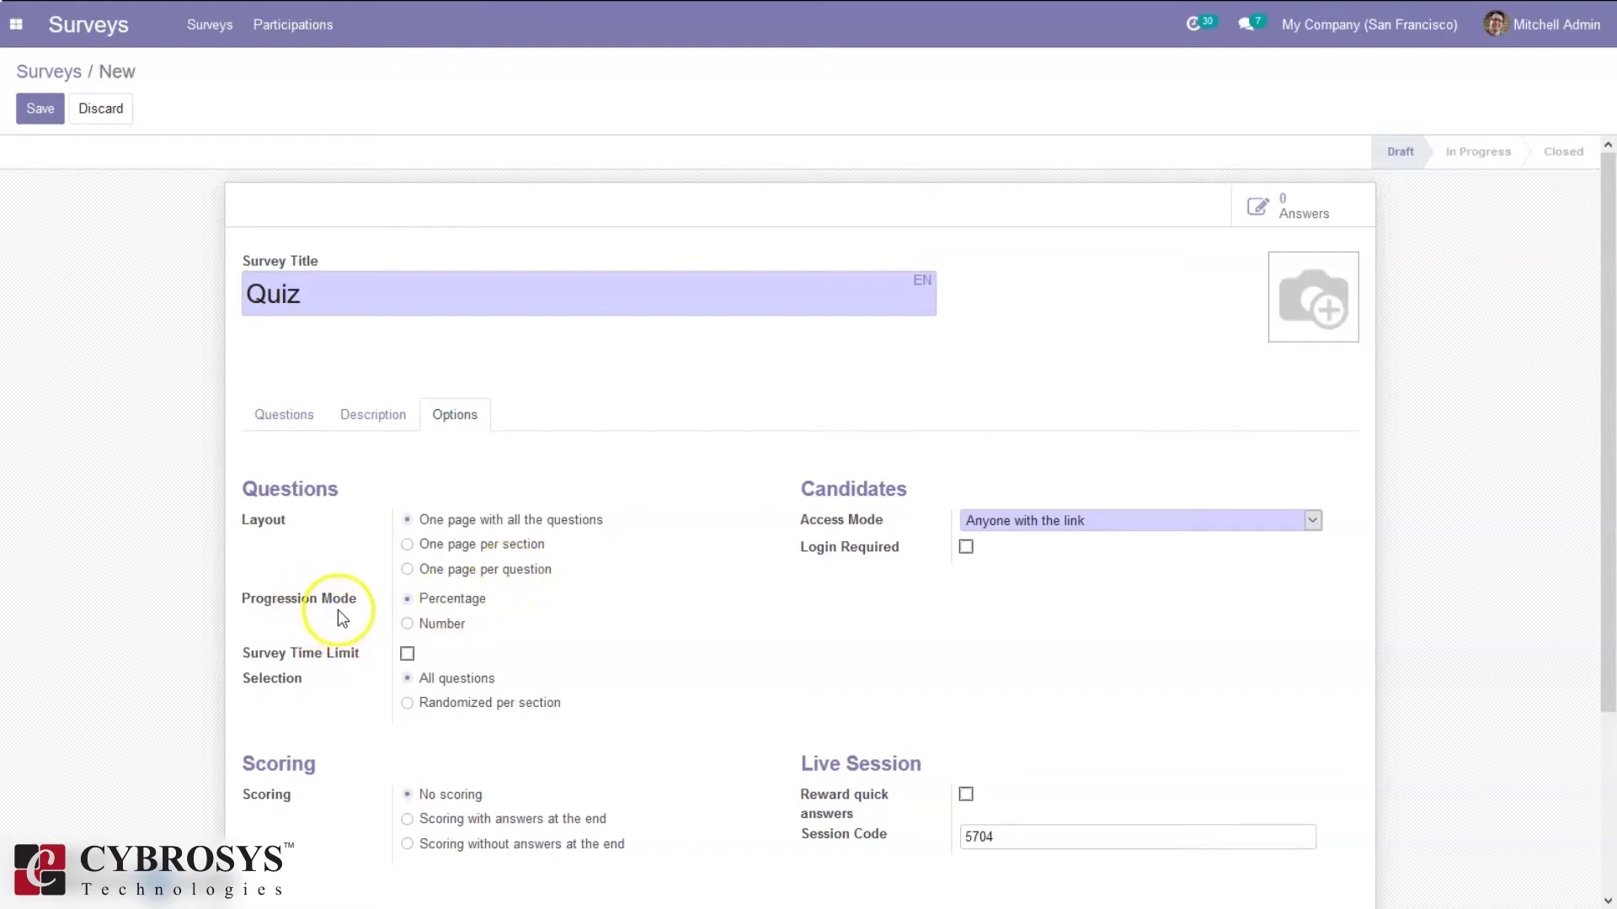
pyautogui.click(434, 616)
pyautogui.click(433, 598)
pyautogui.moveTo(1609, 336); pyautogui.dragTo(1610, 528)
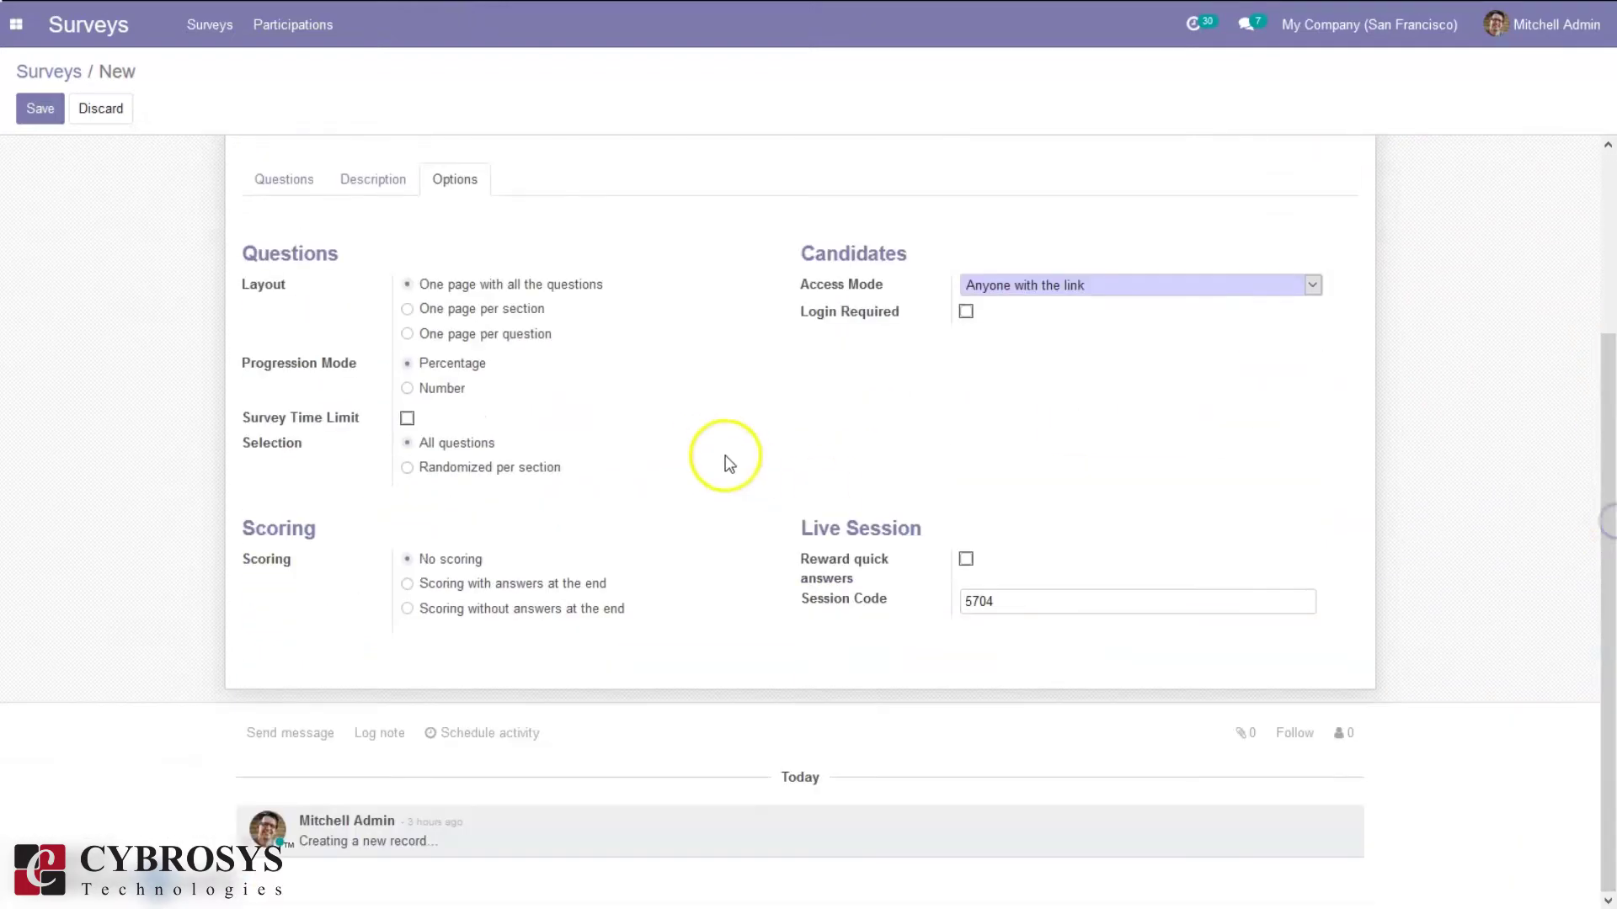
pyautogui.click(408, 420)
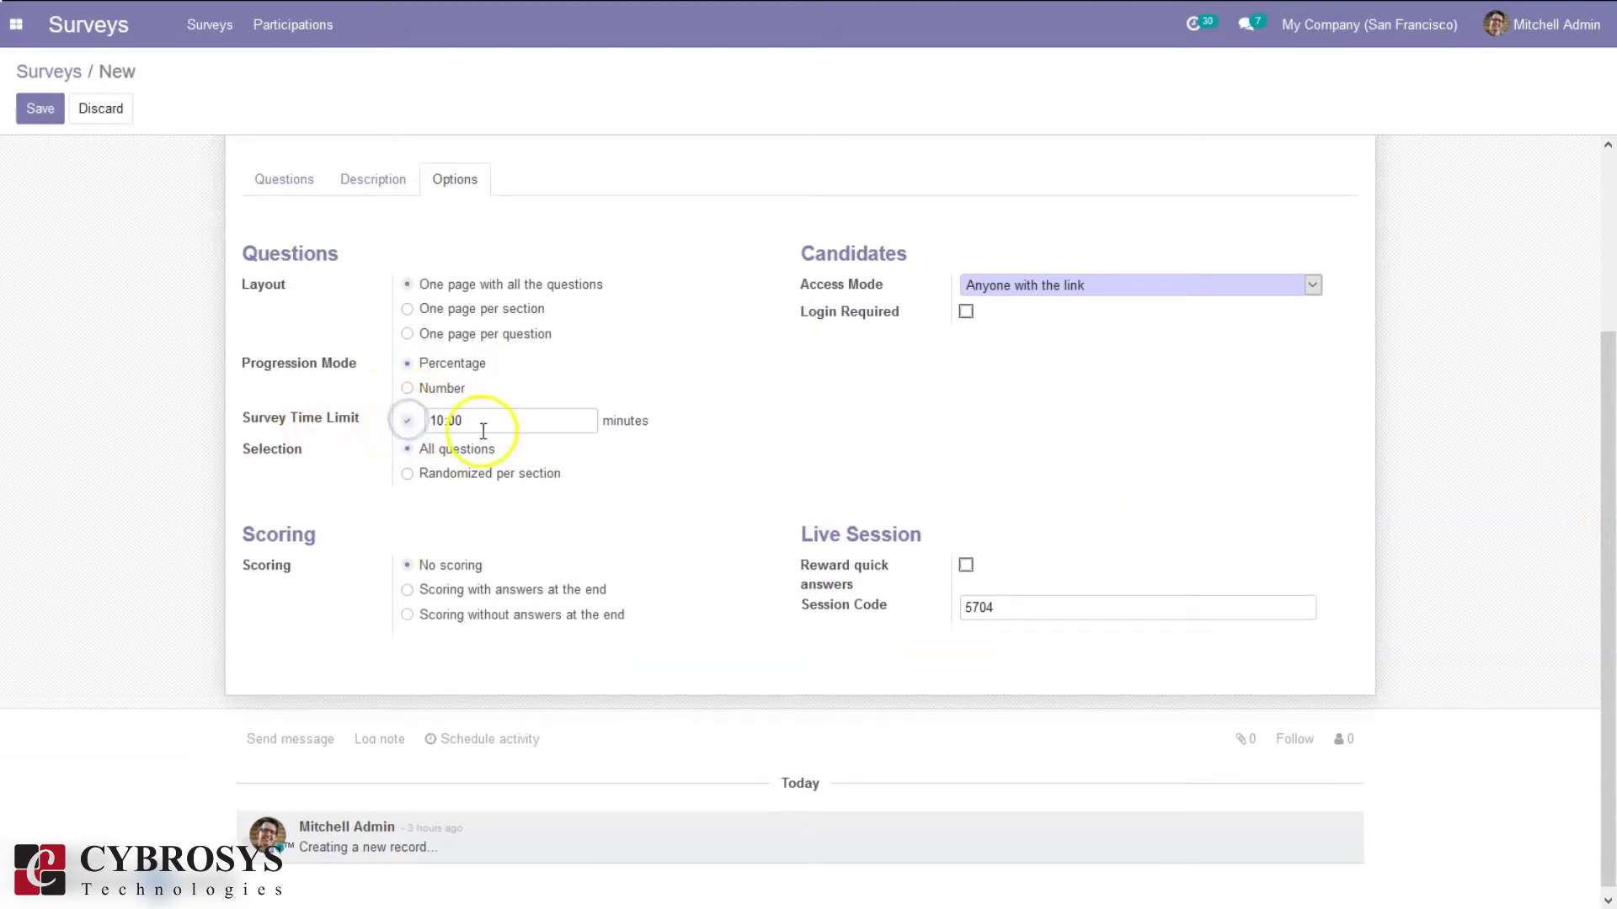
pyautogui.click(440, 415)
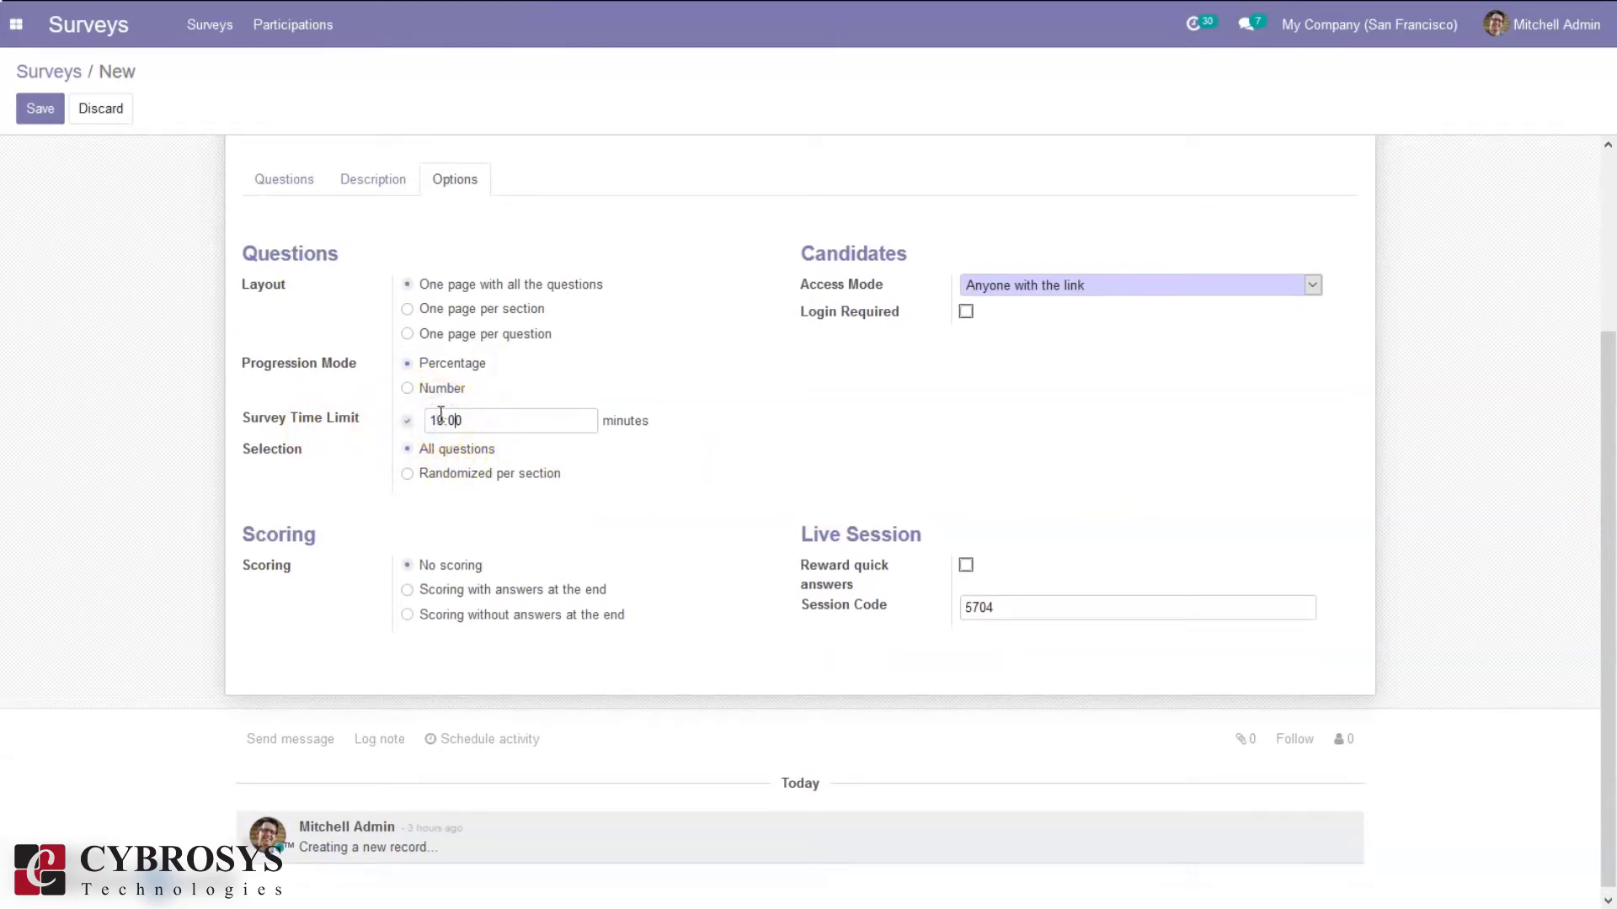
pyautogui.press('BackSpace')
pyautogui.press('BackSpace')
pyautogui.write('5')
# Set the survey's scoring to Scoring with answers at the end
pyautogui.click(469, 589)
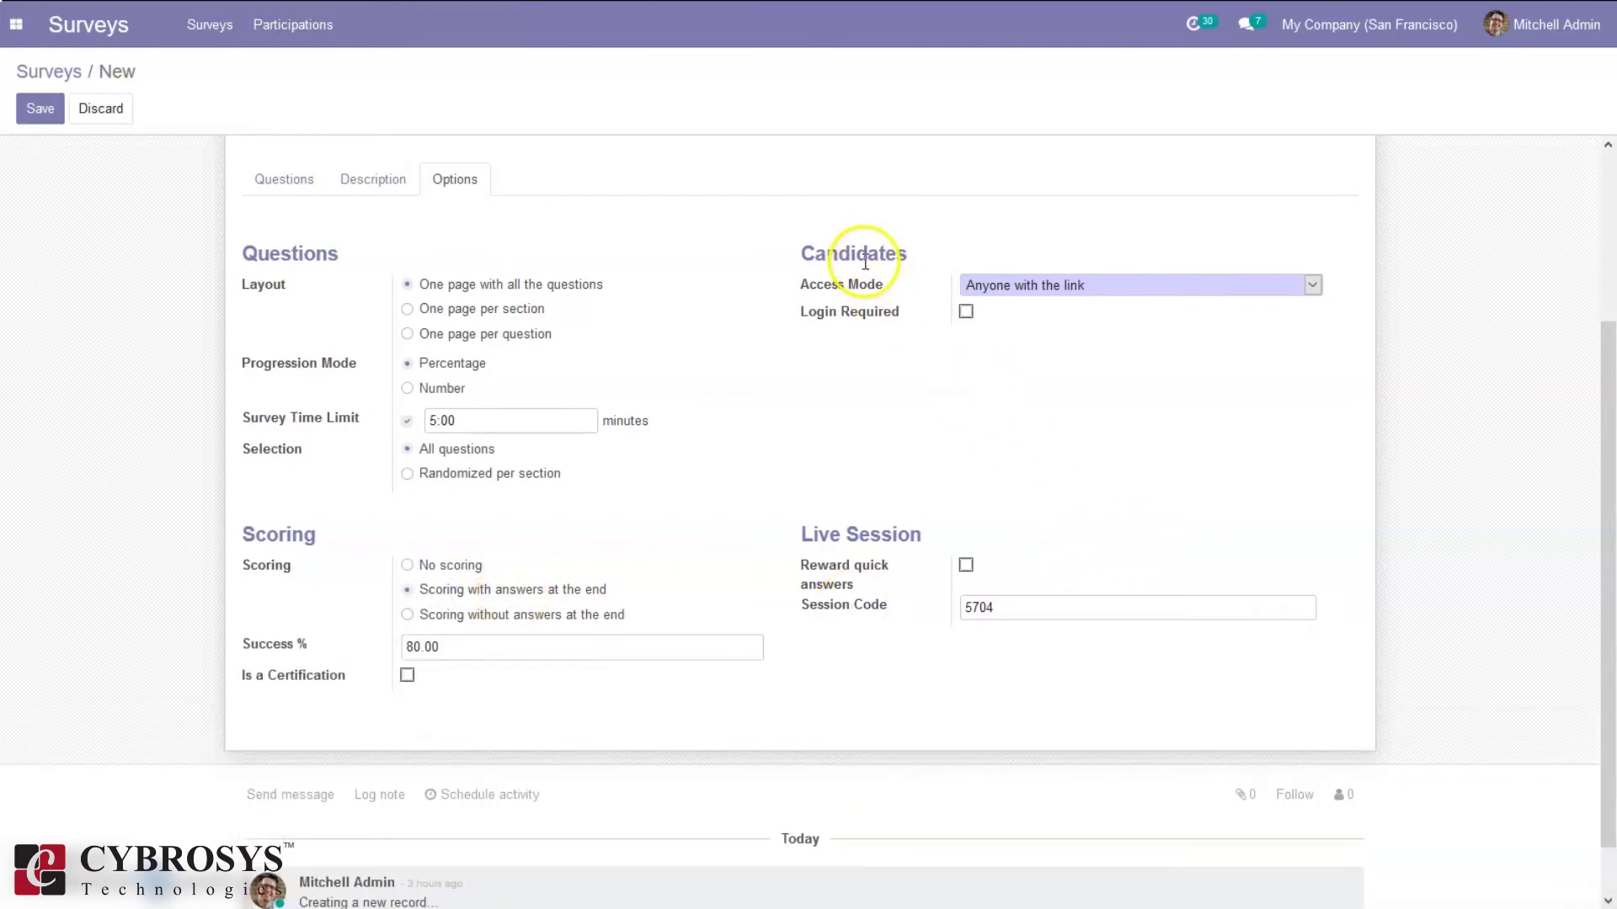
pyautogui.click(414, 650)
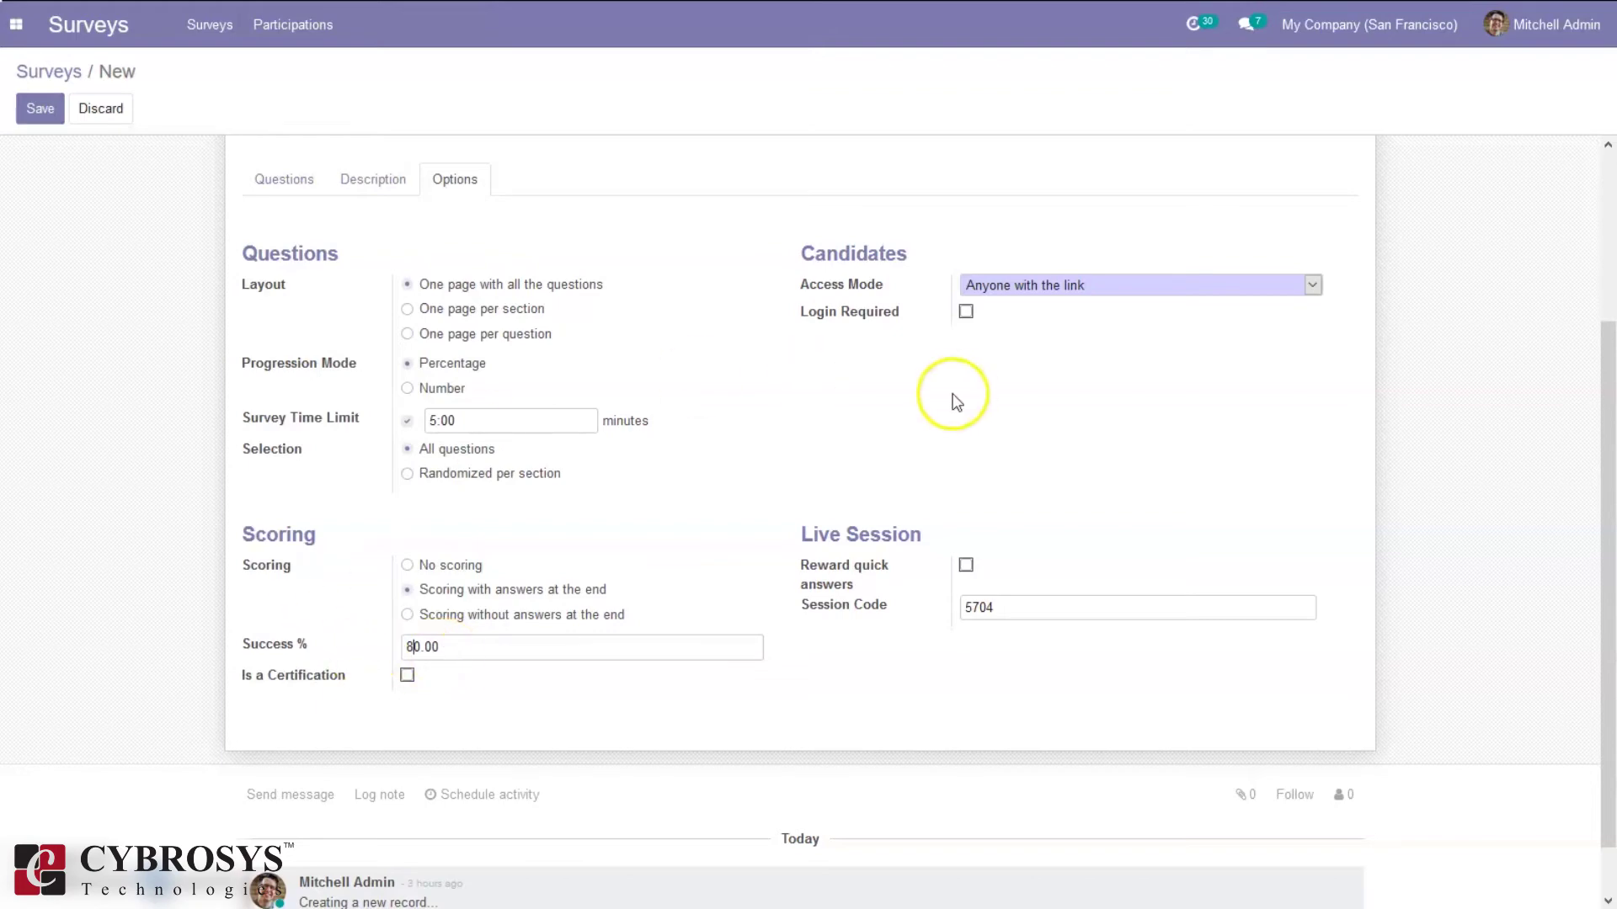
pyautogui.moveTo(1592, 458); pyautogui.dragTo(1608, 493)
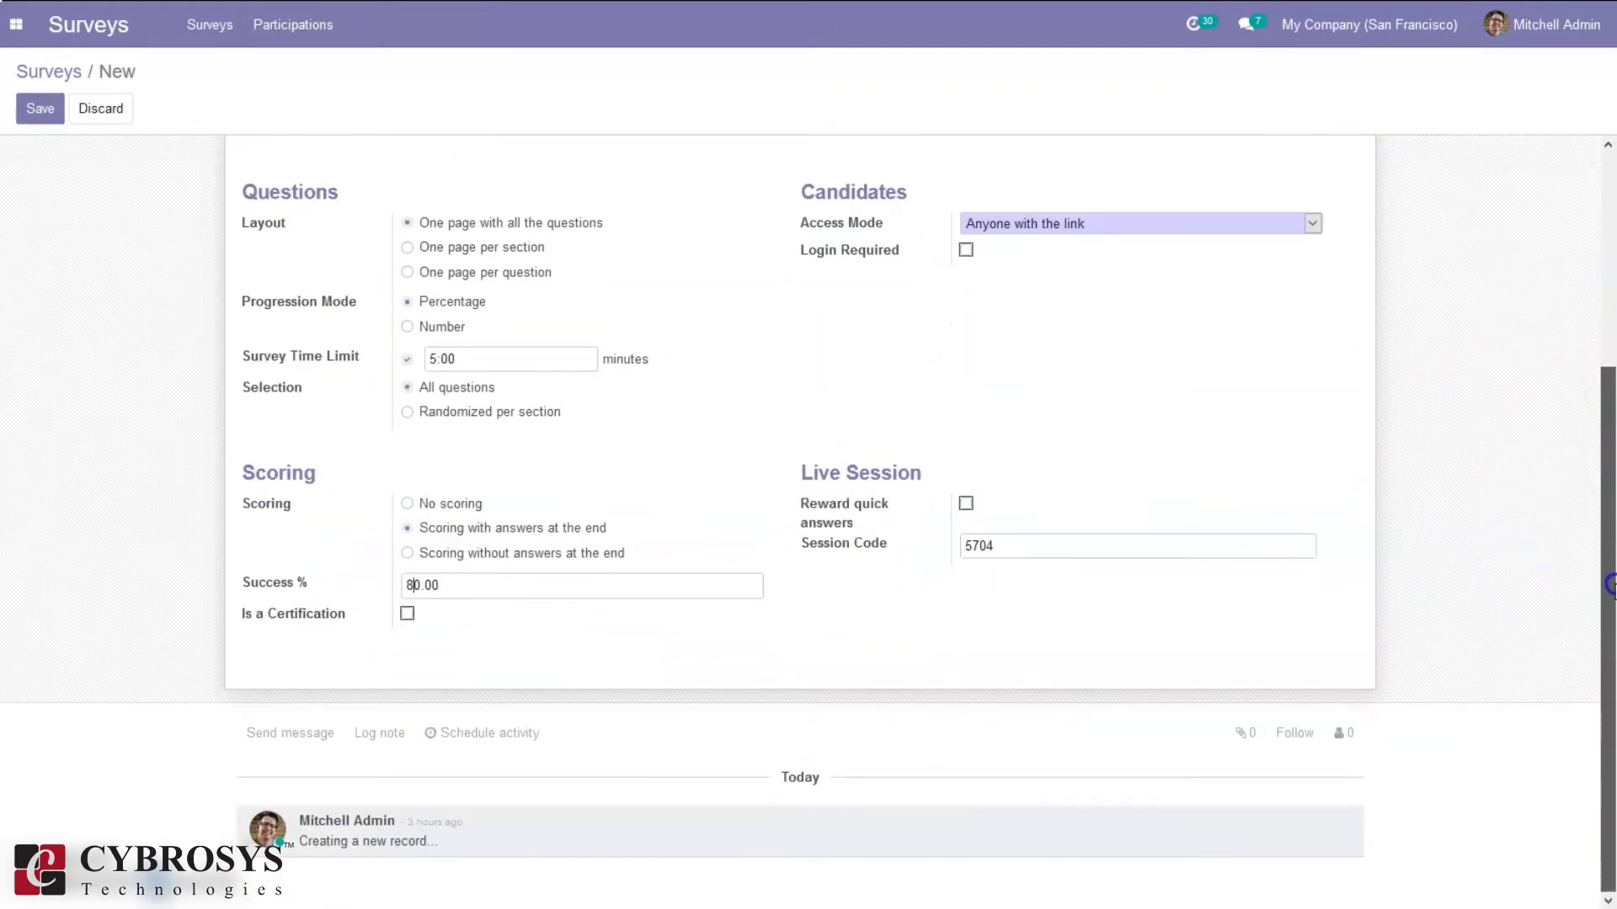
pyautogui.click(408, 584)
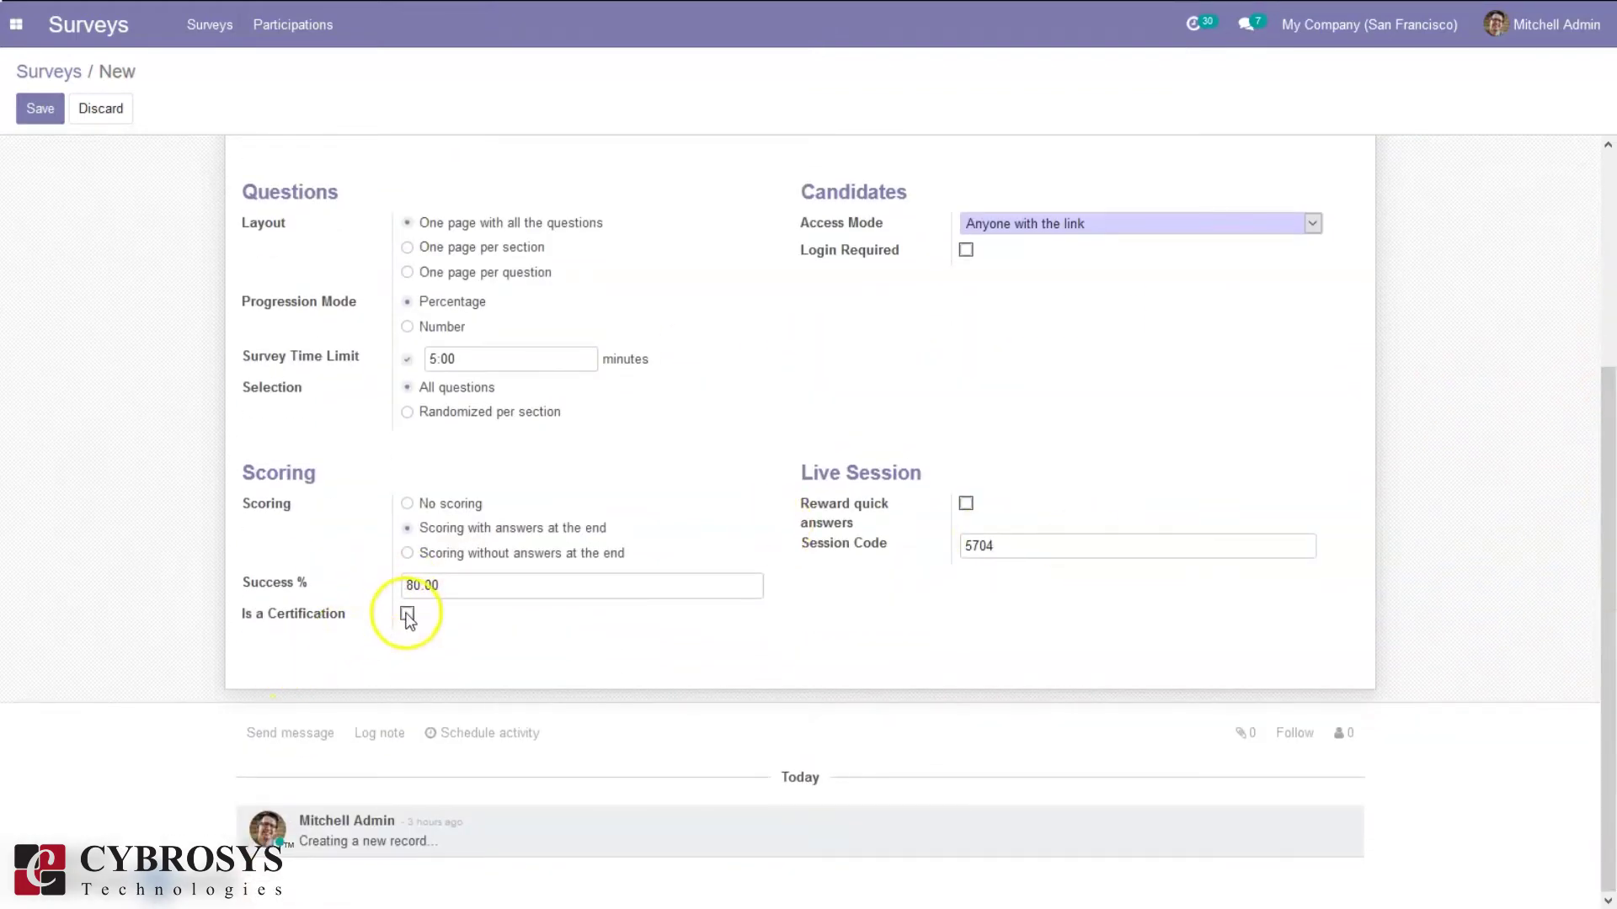
# Mark the survey as a certification and choose the email template "Survey: Send certification by email"
pyautogui.click(407, 616)
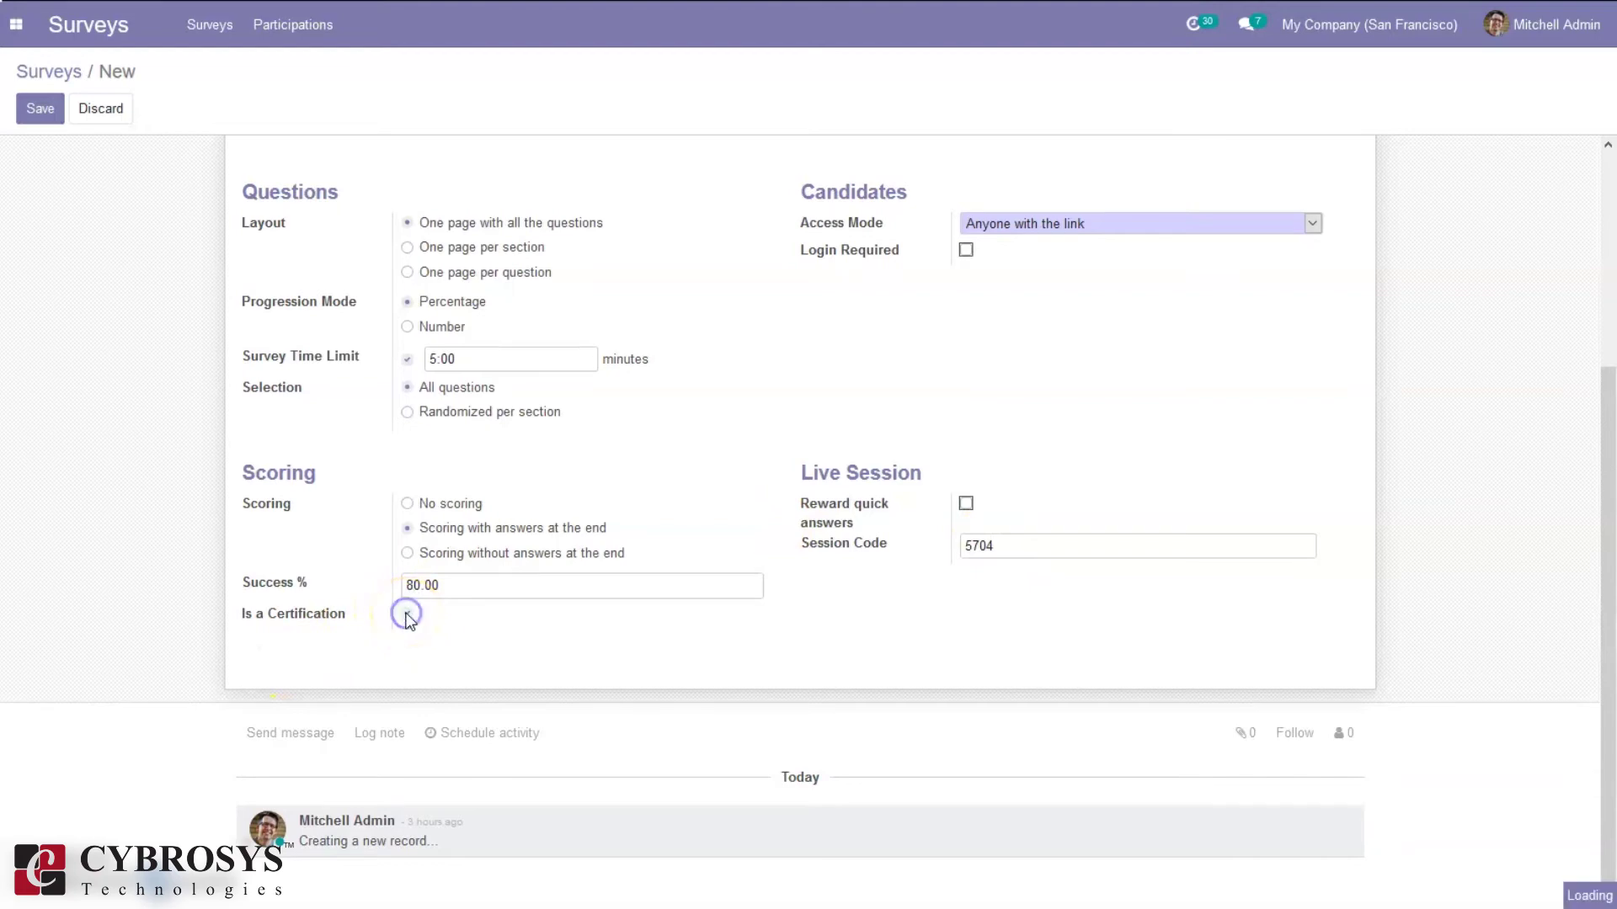
pyautogui.click(430, 643)
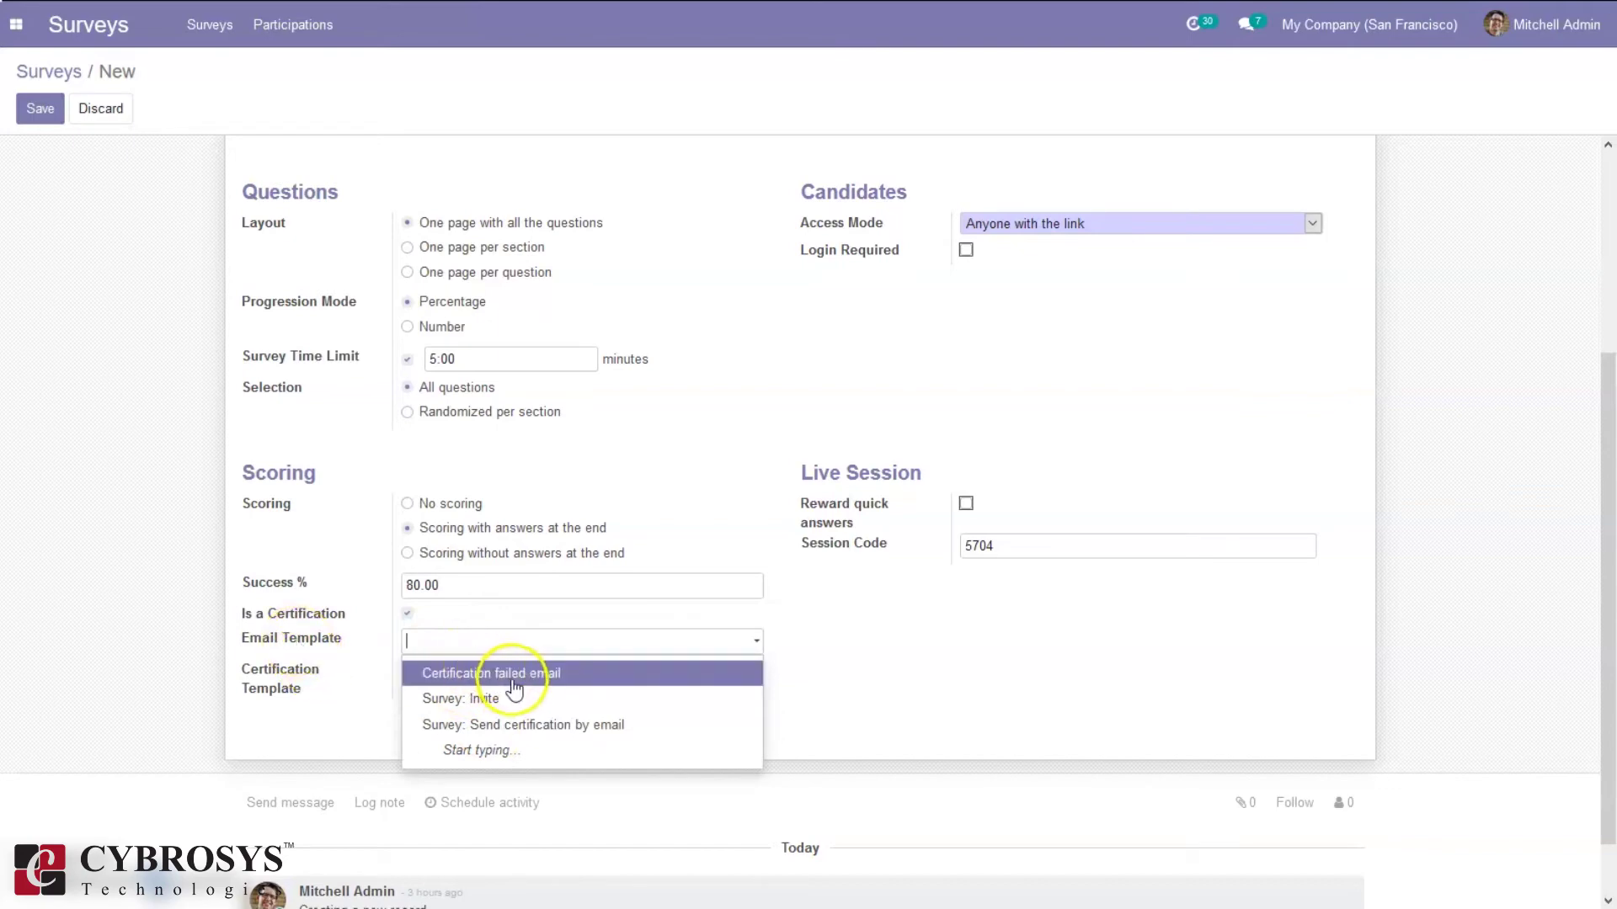
pyautogui.click(511, 726)
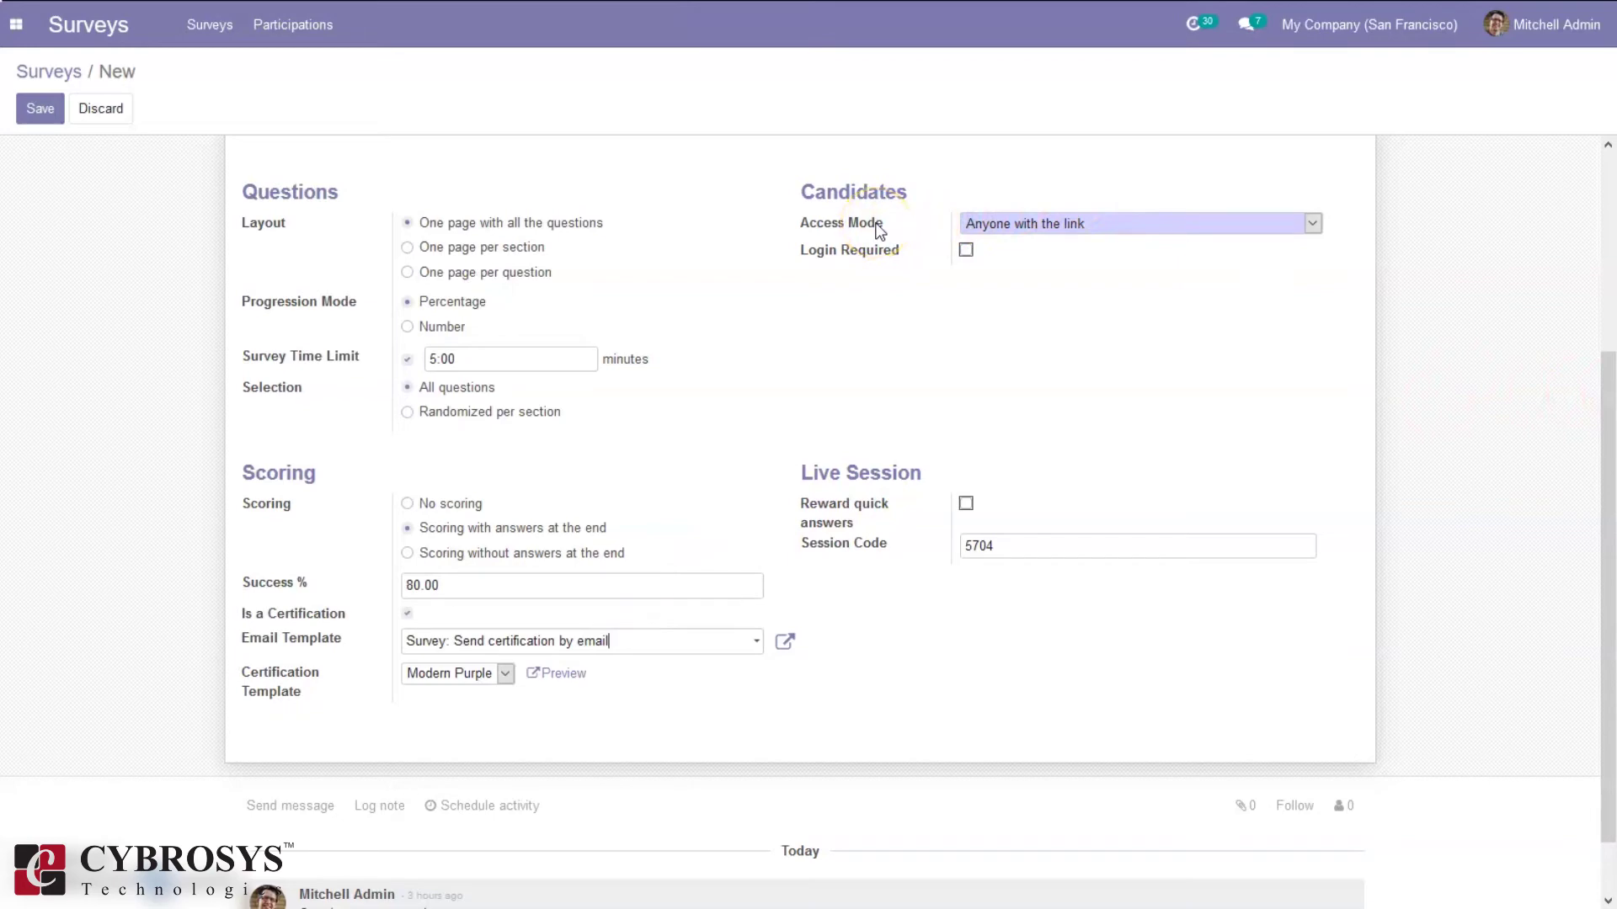
pyautogui.click(967, 224)
pyautogui.click(990, 225)
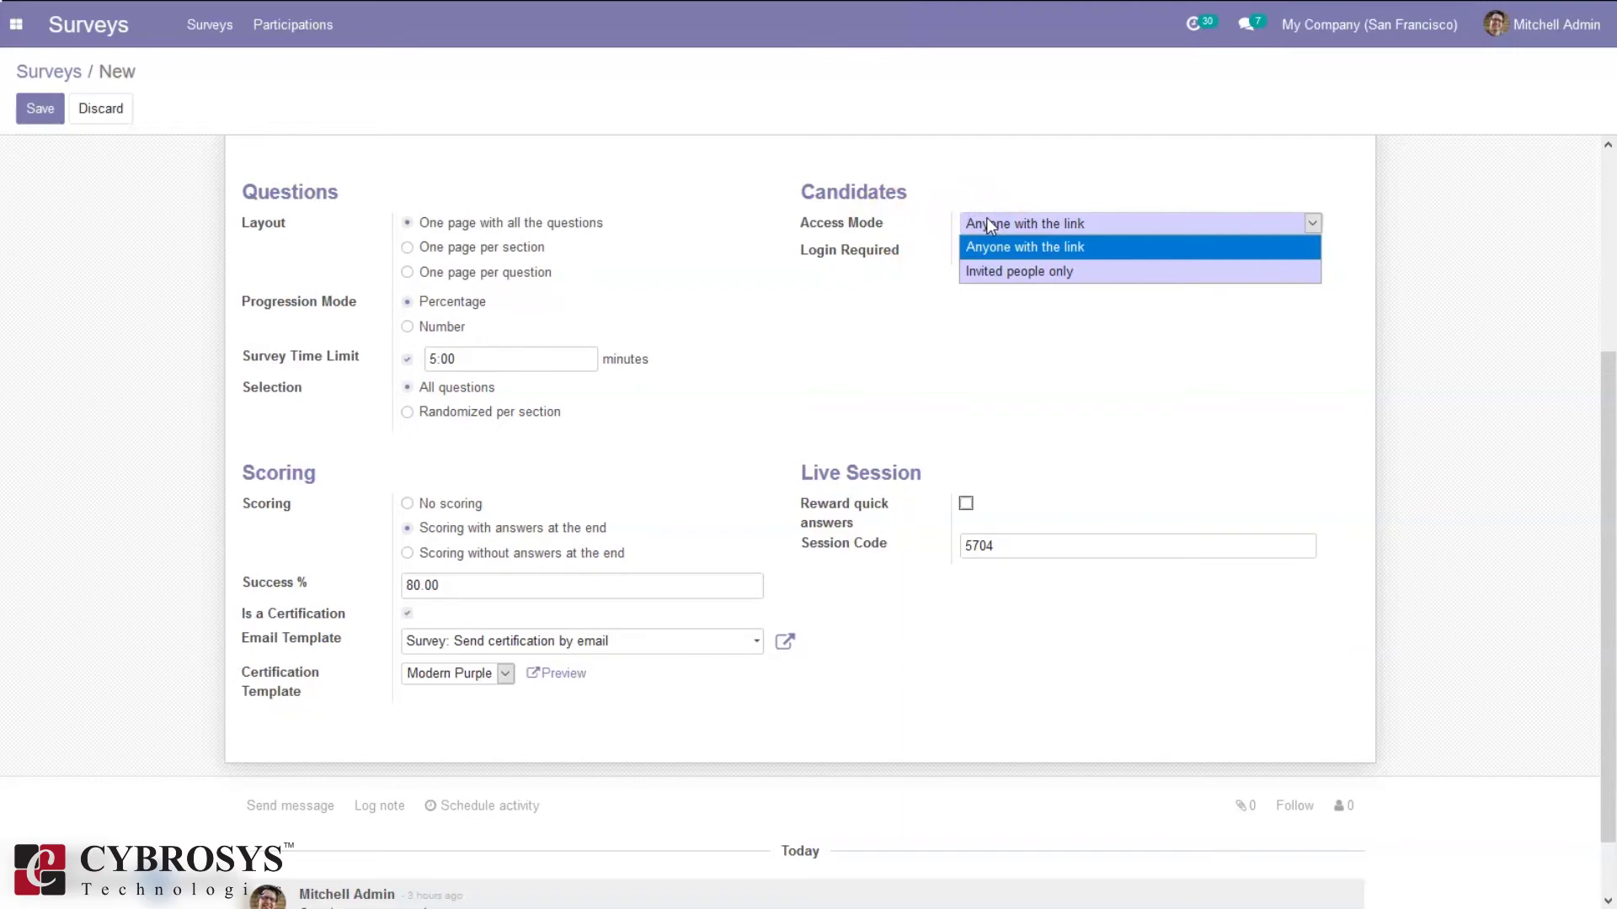
pyautogui.click(990, 280)
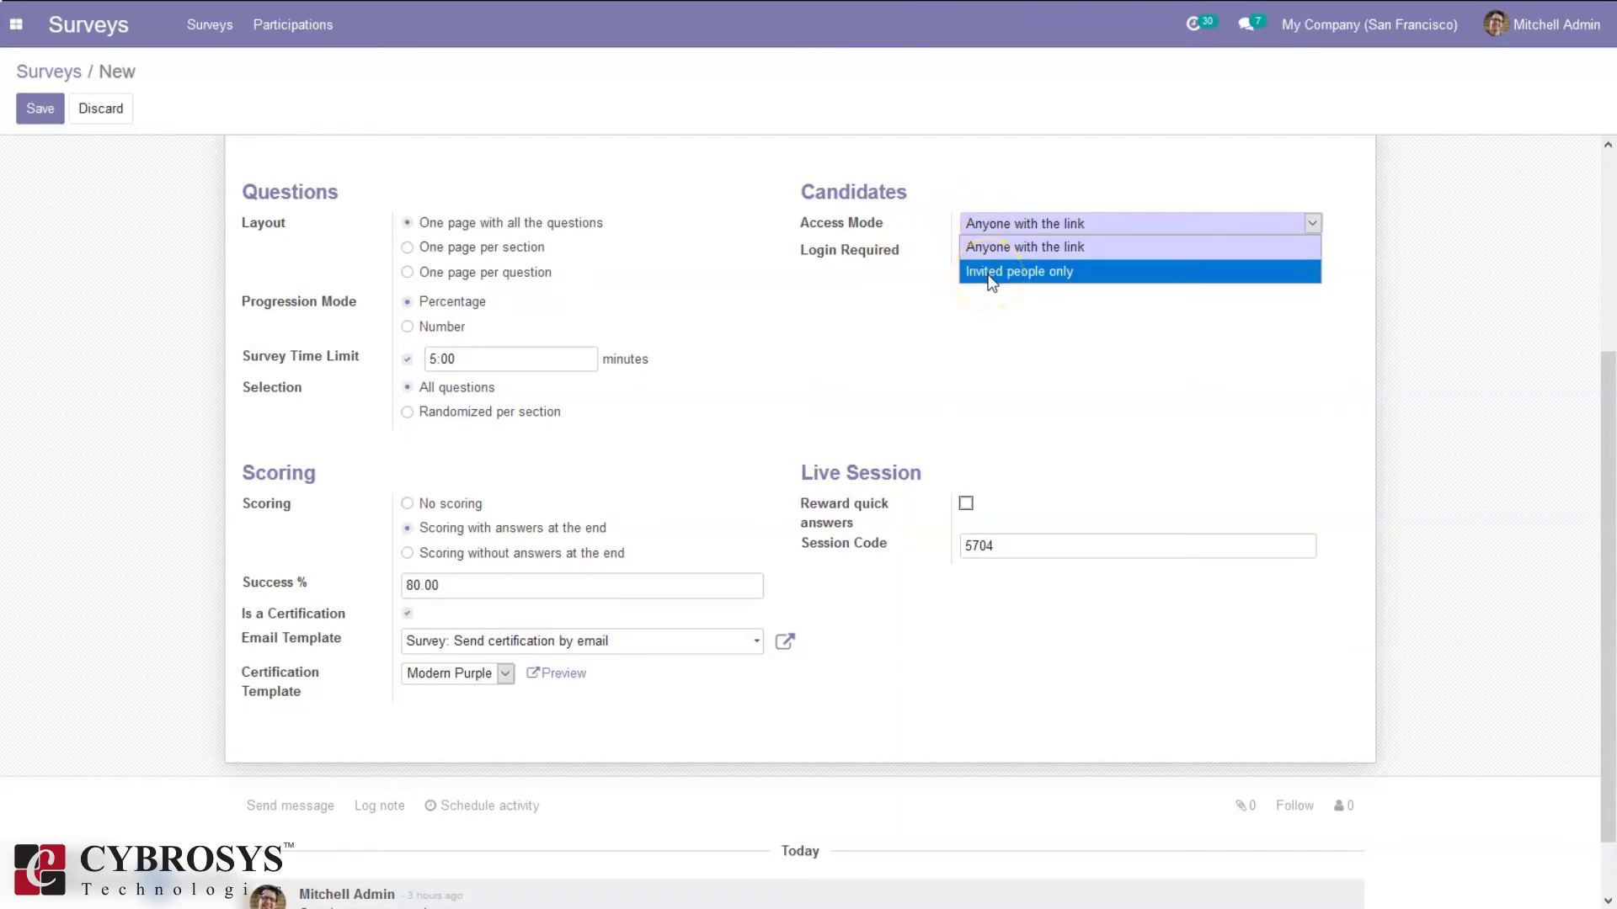
pyautogui.click(877, 289)
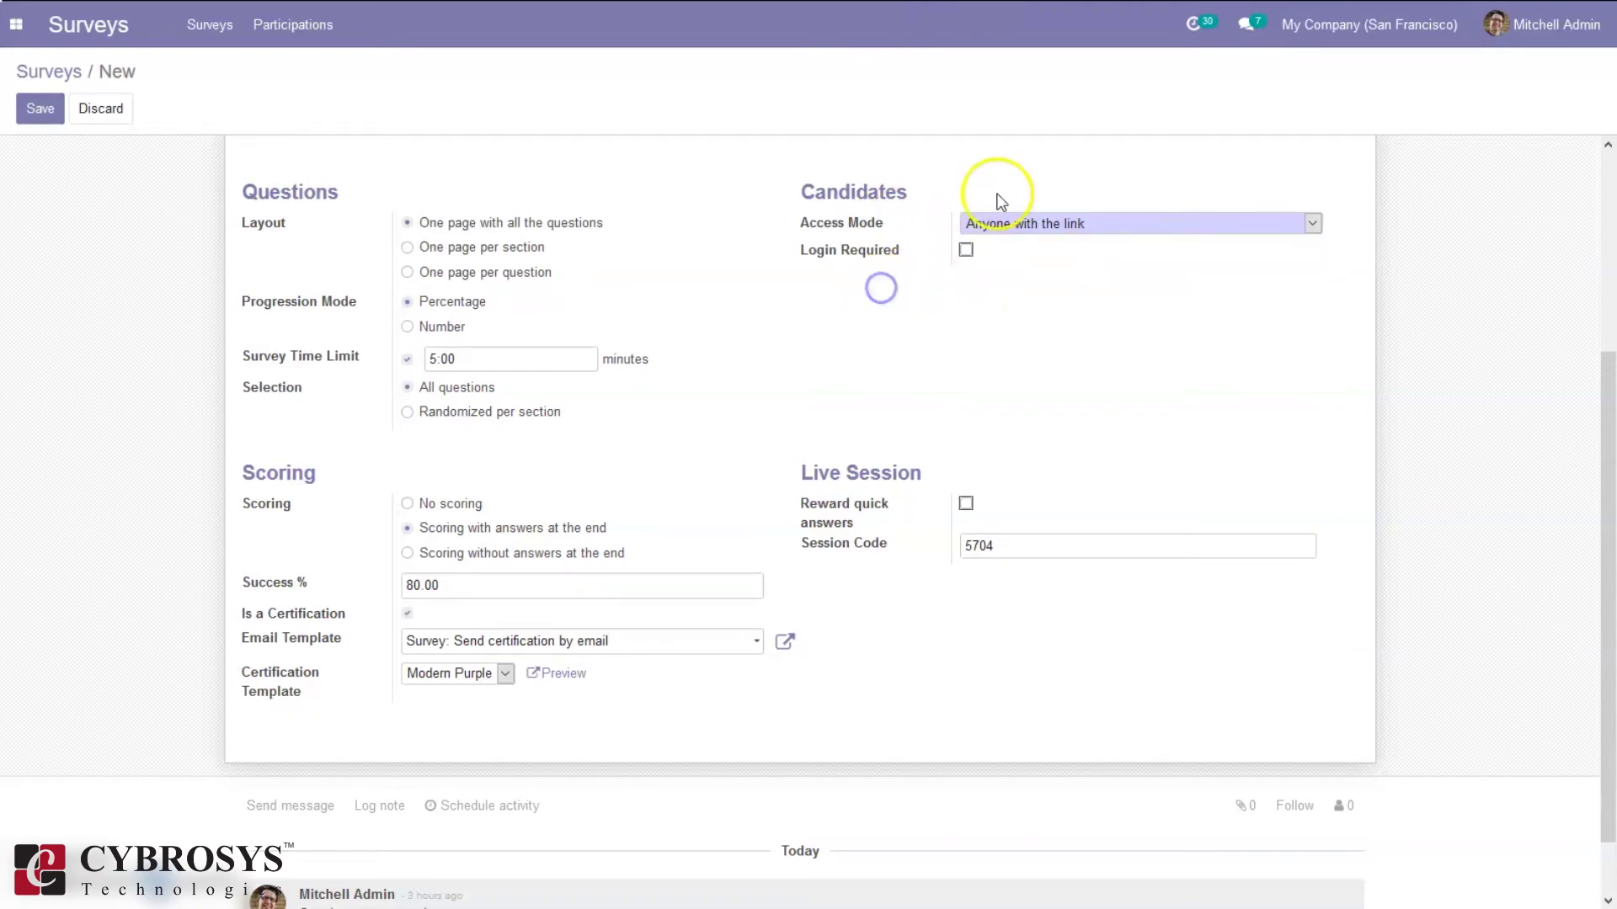
# Require candidates to log in and limit them to 2 attempts
pyautogui.click(966, 250)
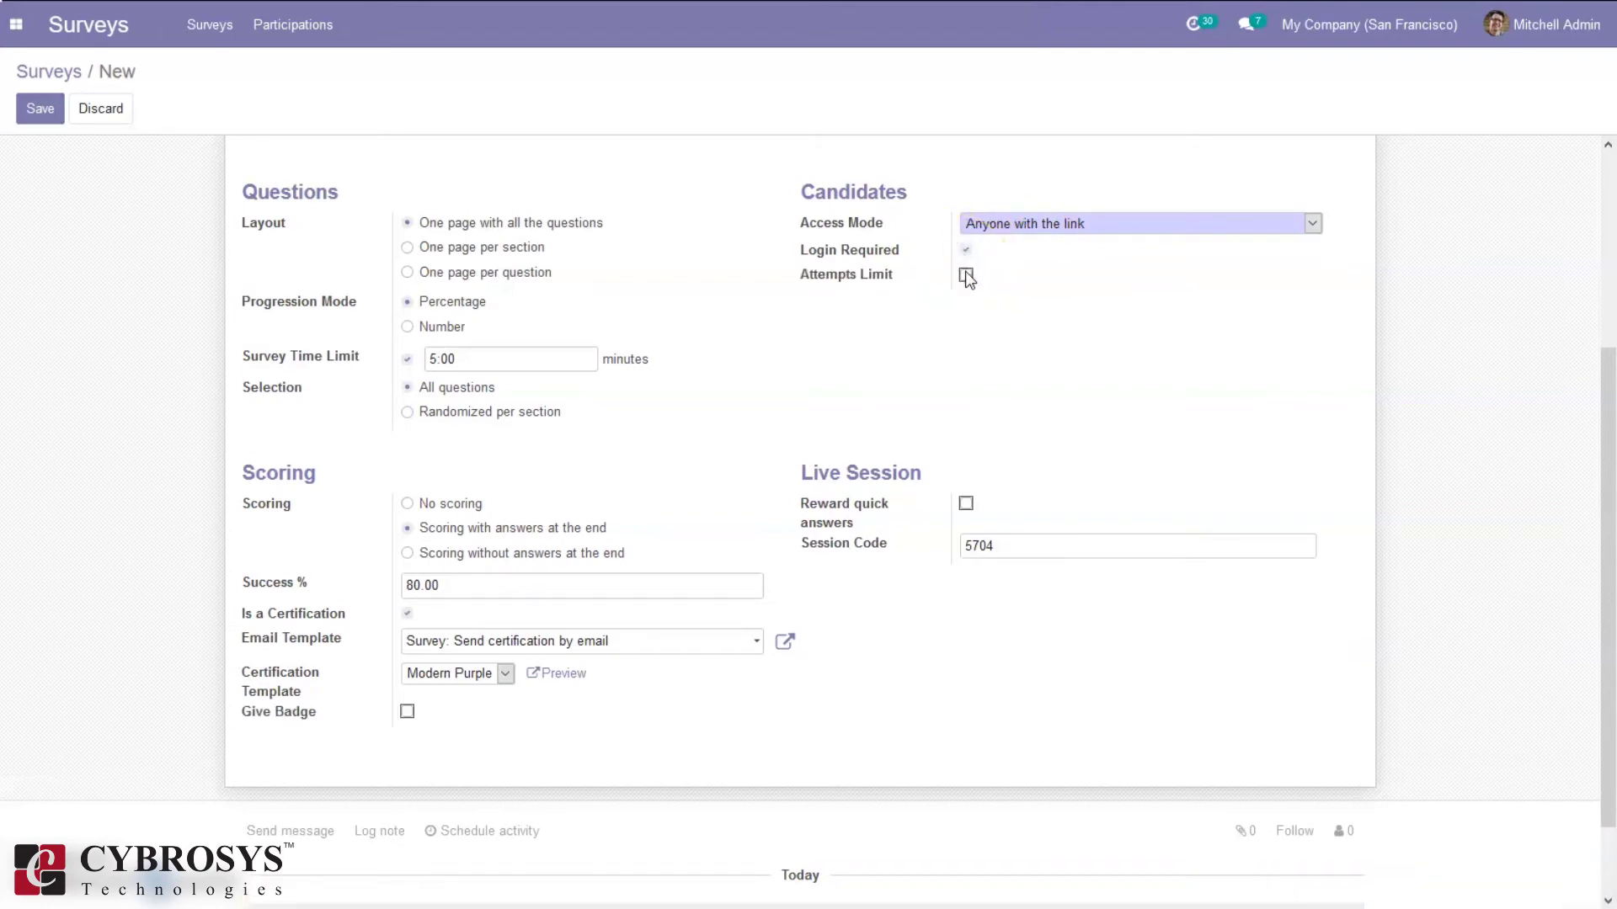
pyautogui.moveTo(966, 279); pyautogui.dragTo(1003, 288)
pyautogui.click(965, 276)
pyautogui.click(1010, 278)
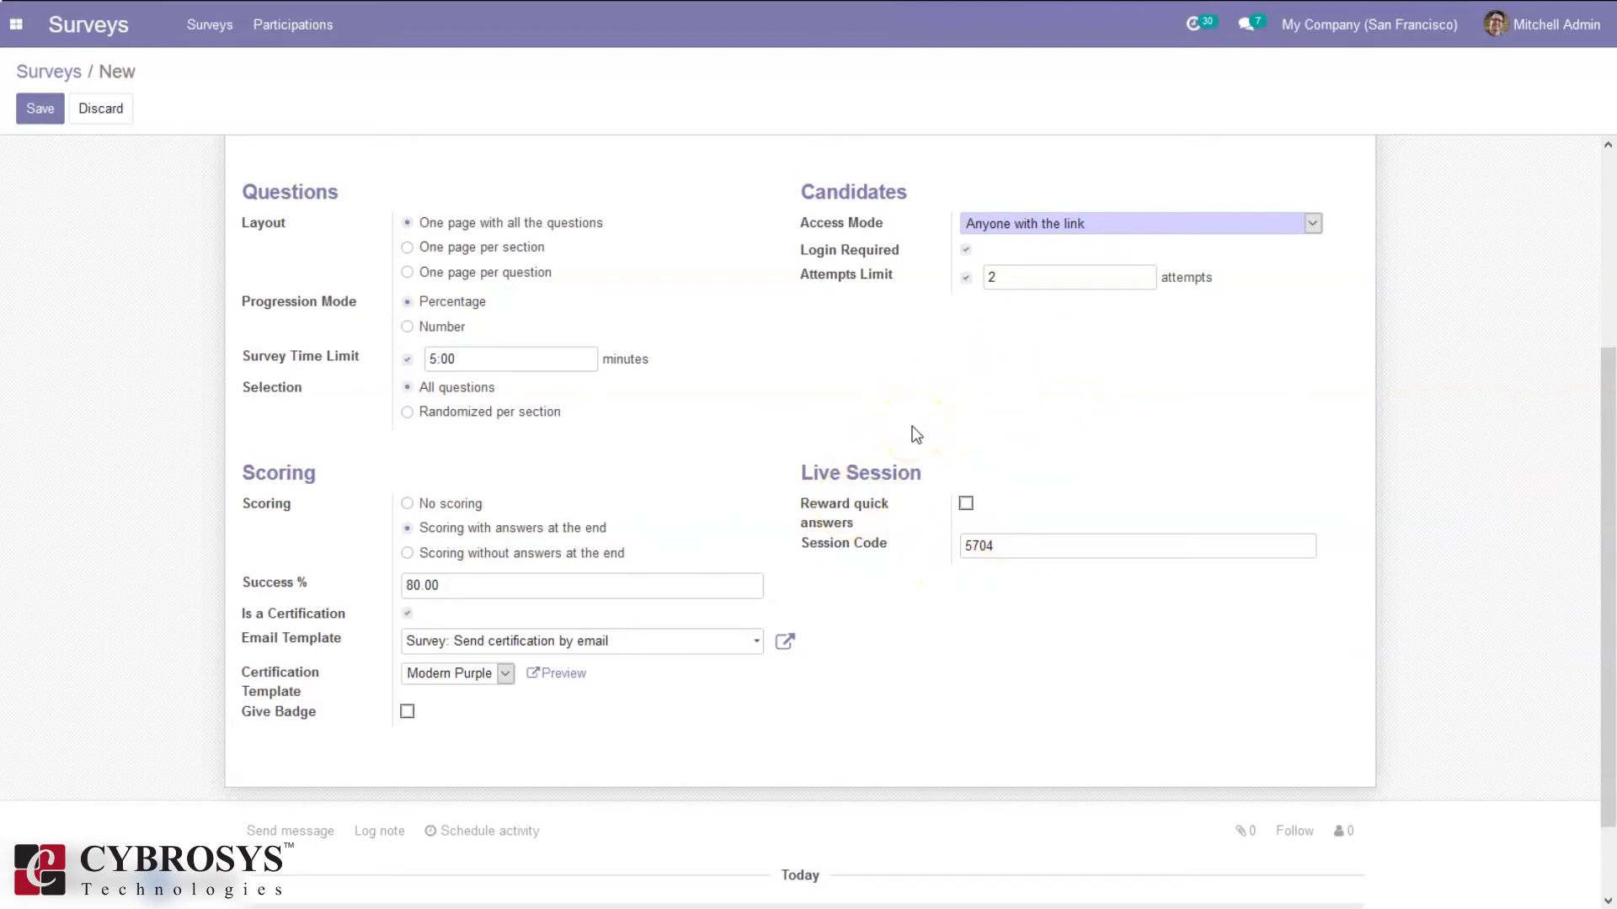
# Enable rewarding quick answers for the survey's live session and turn on giving a badge with the certification
pyautogui.click(967, 503)
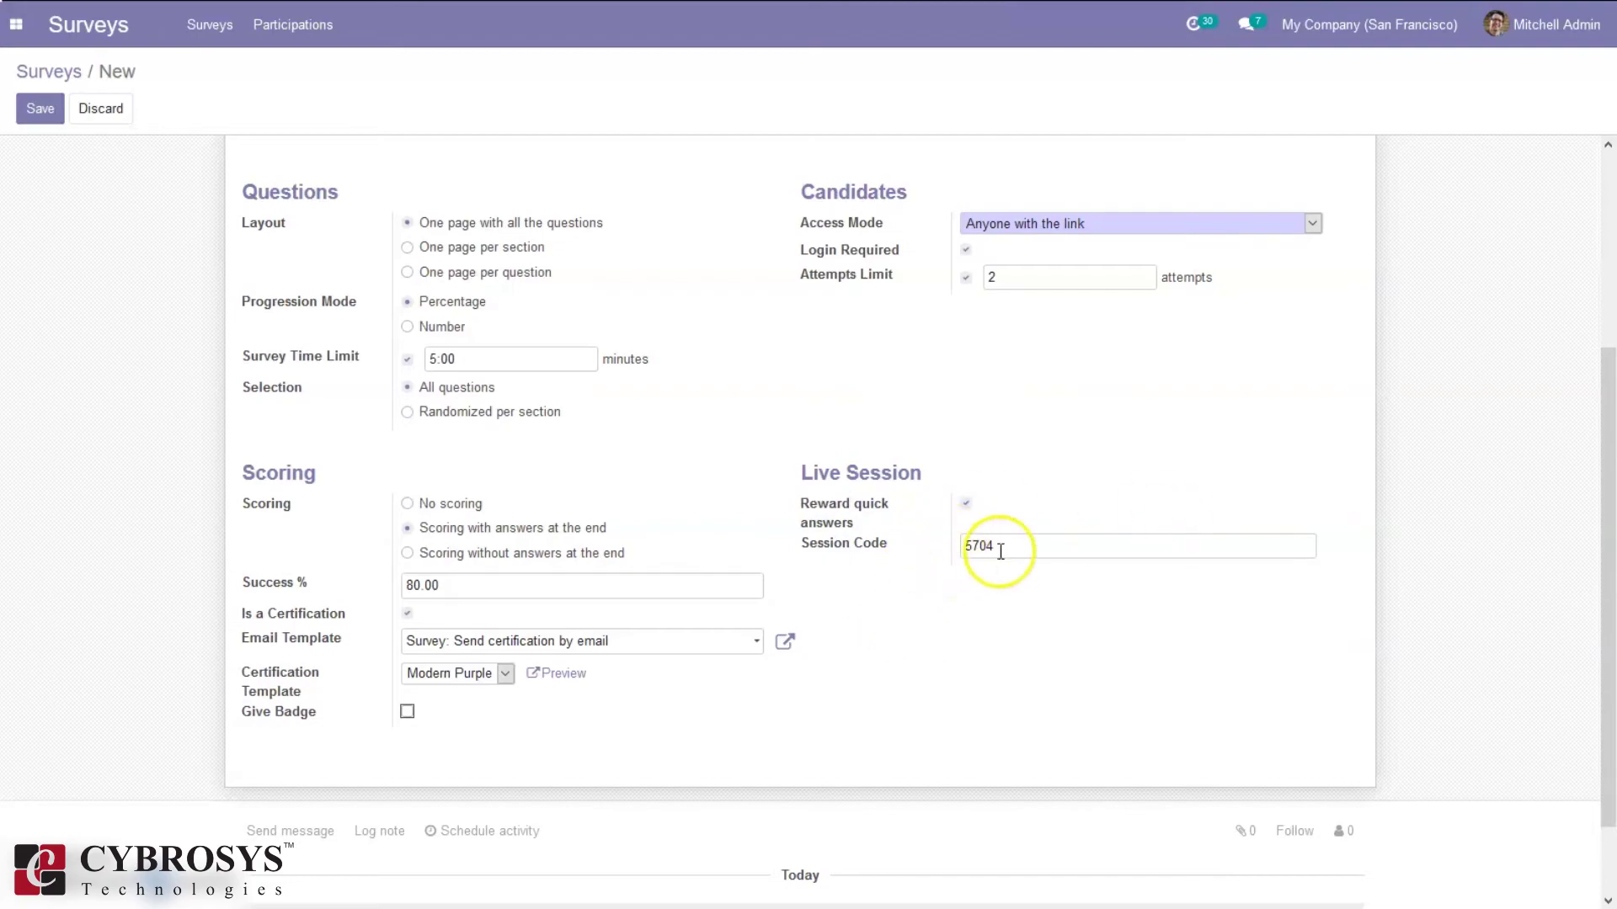
pyautogui.moveTo(1610, 493); pyautogui.dragTo(1610, 581)
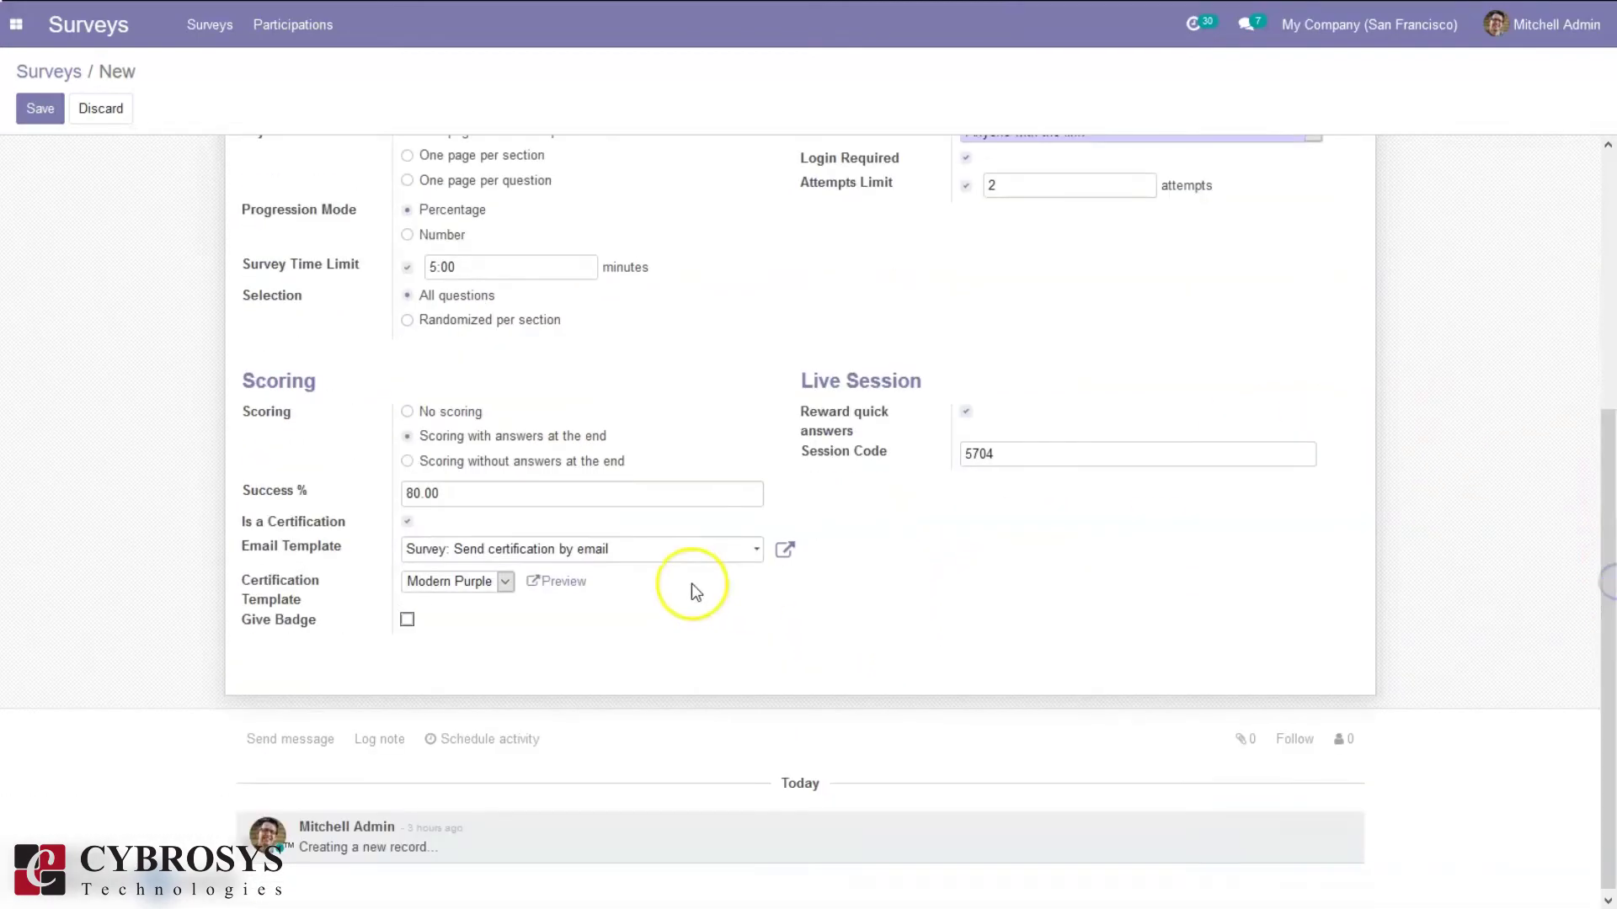
pyautogui.click(408, 622)
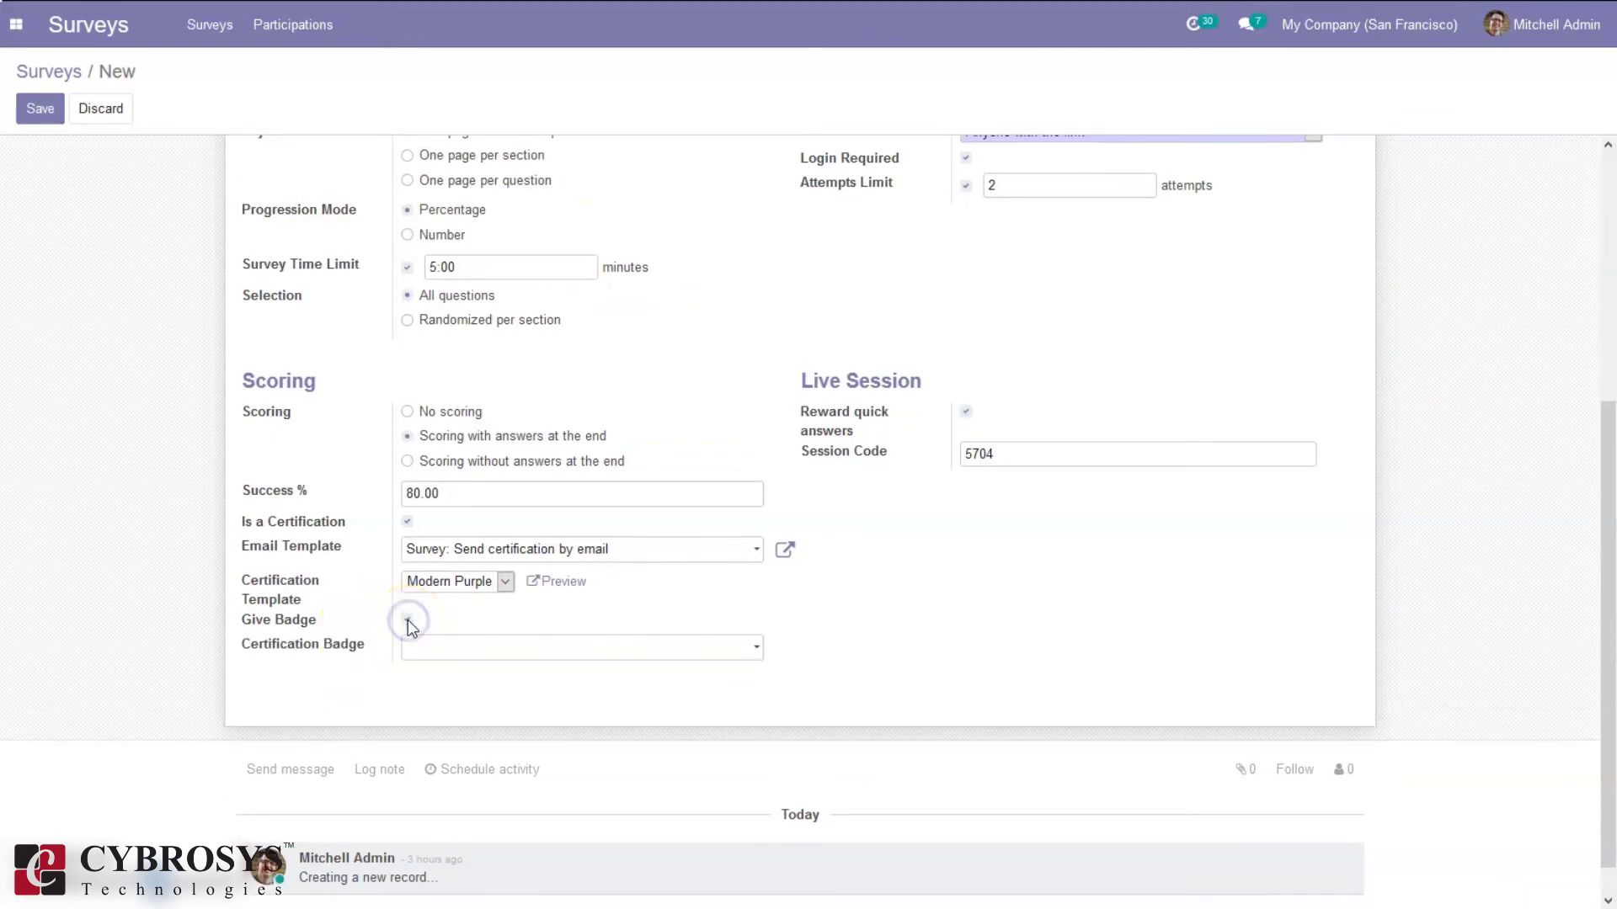
pyautogui.click(419, 647)
pyautogui.click(455, 647)
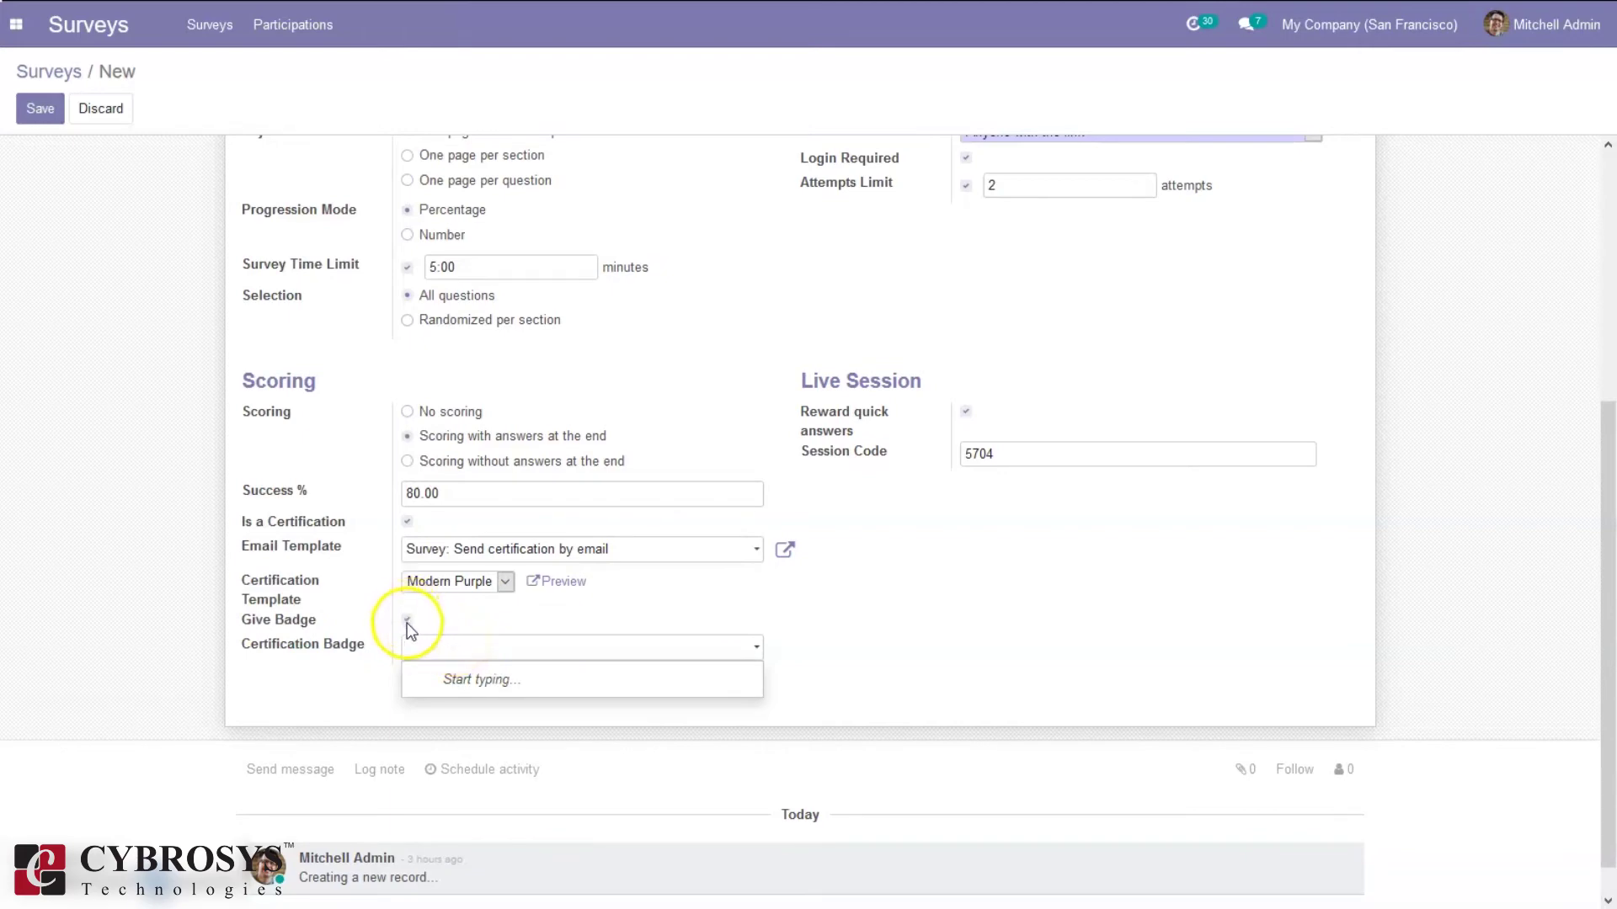
pyautogui.click(408, 622)
pyautogui.click(408, 622)
pyautogui.click(407, 622)
pyautogui.click(408, 623)
# Create a certification badge named Brilliant with the forum badge level Gold and assign it to the survey
pyautogui.click(421, 646)
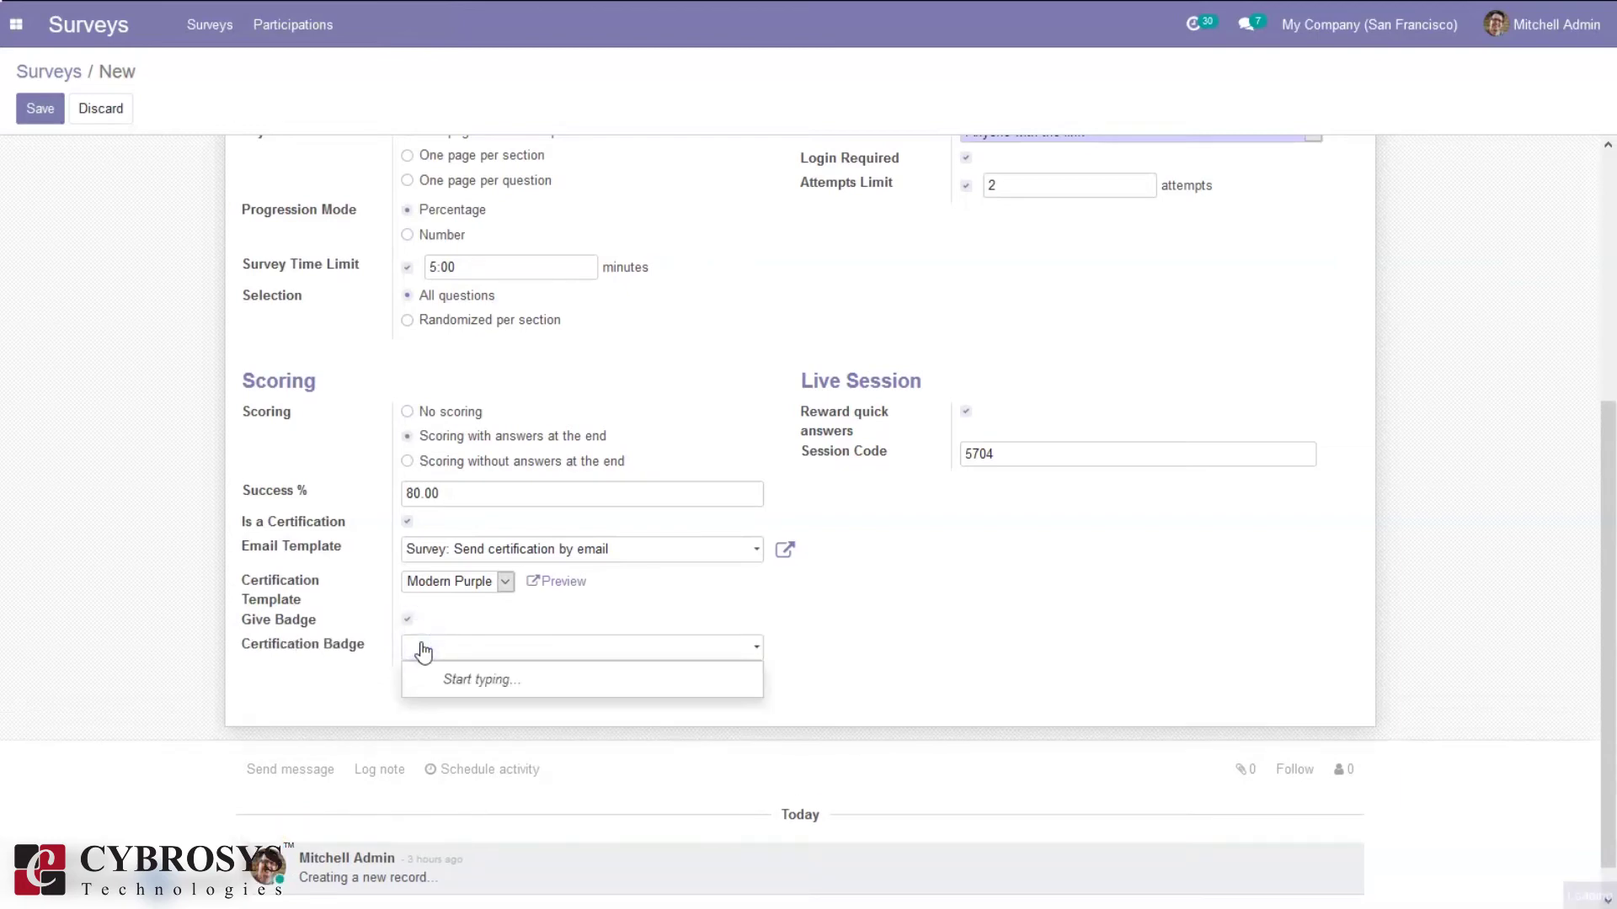
pyautogui.write('Brilliant')
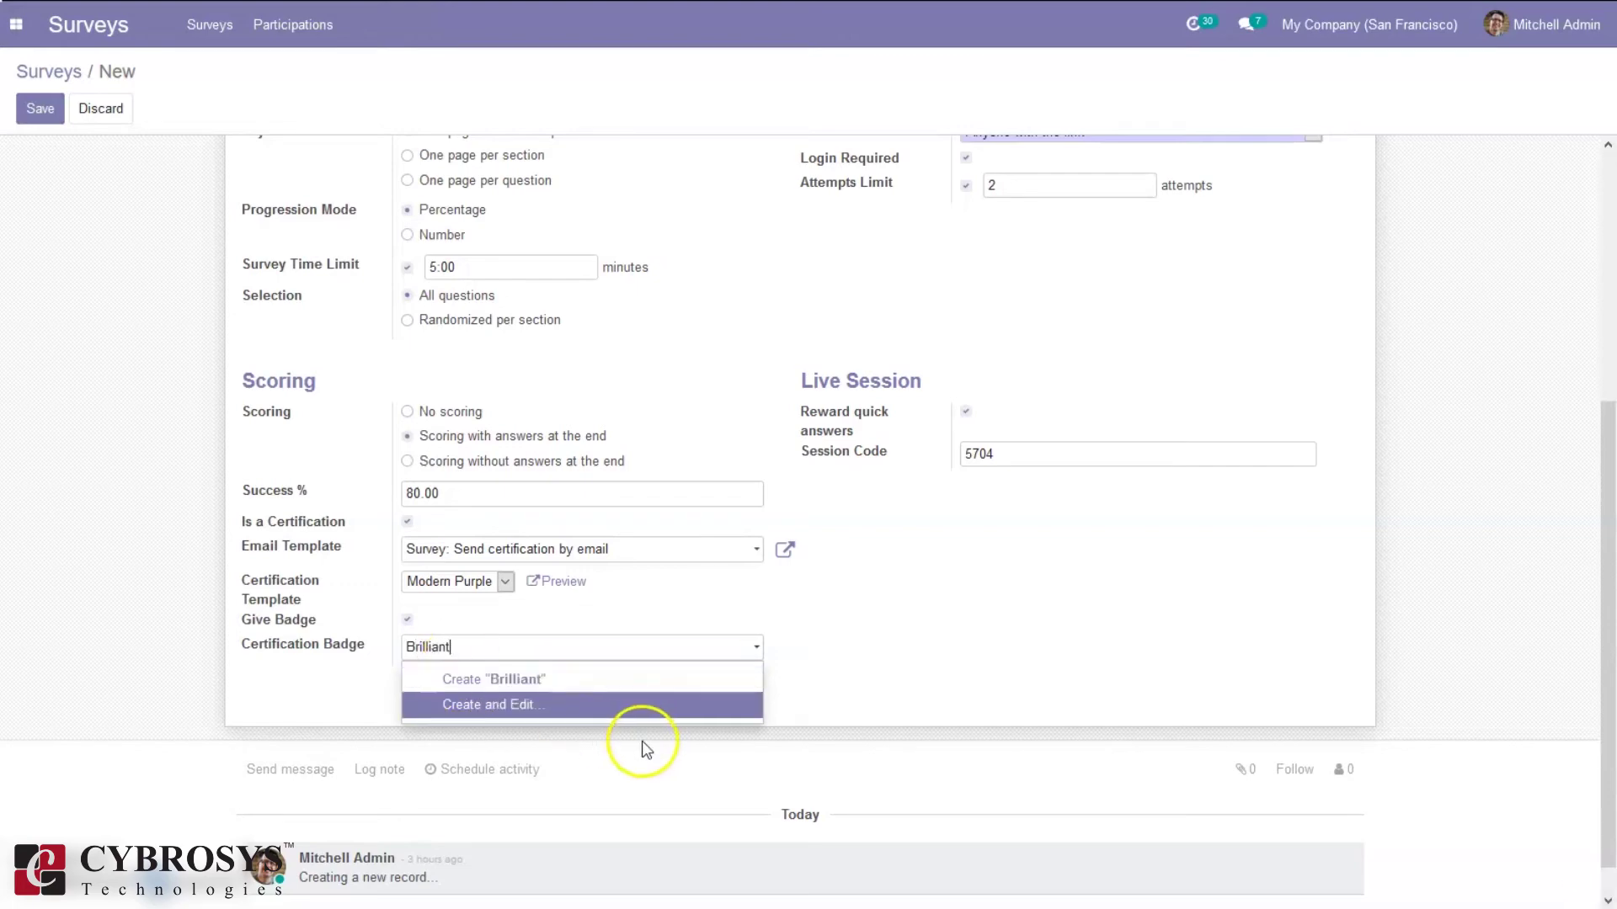
pyautogui.click(522, 705)
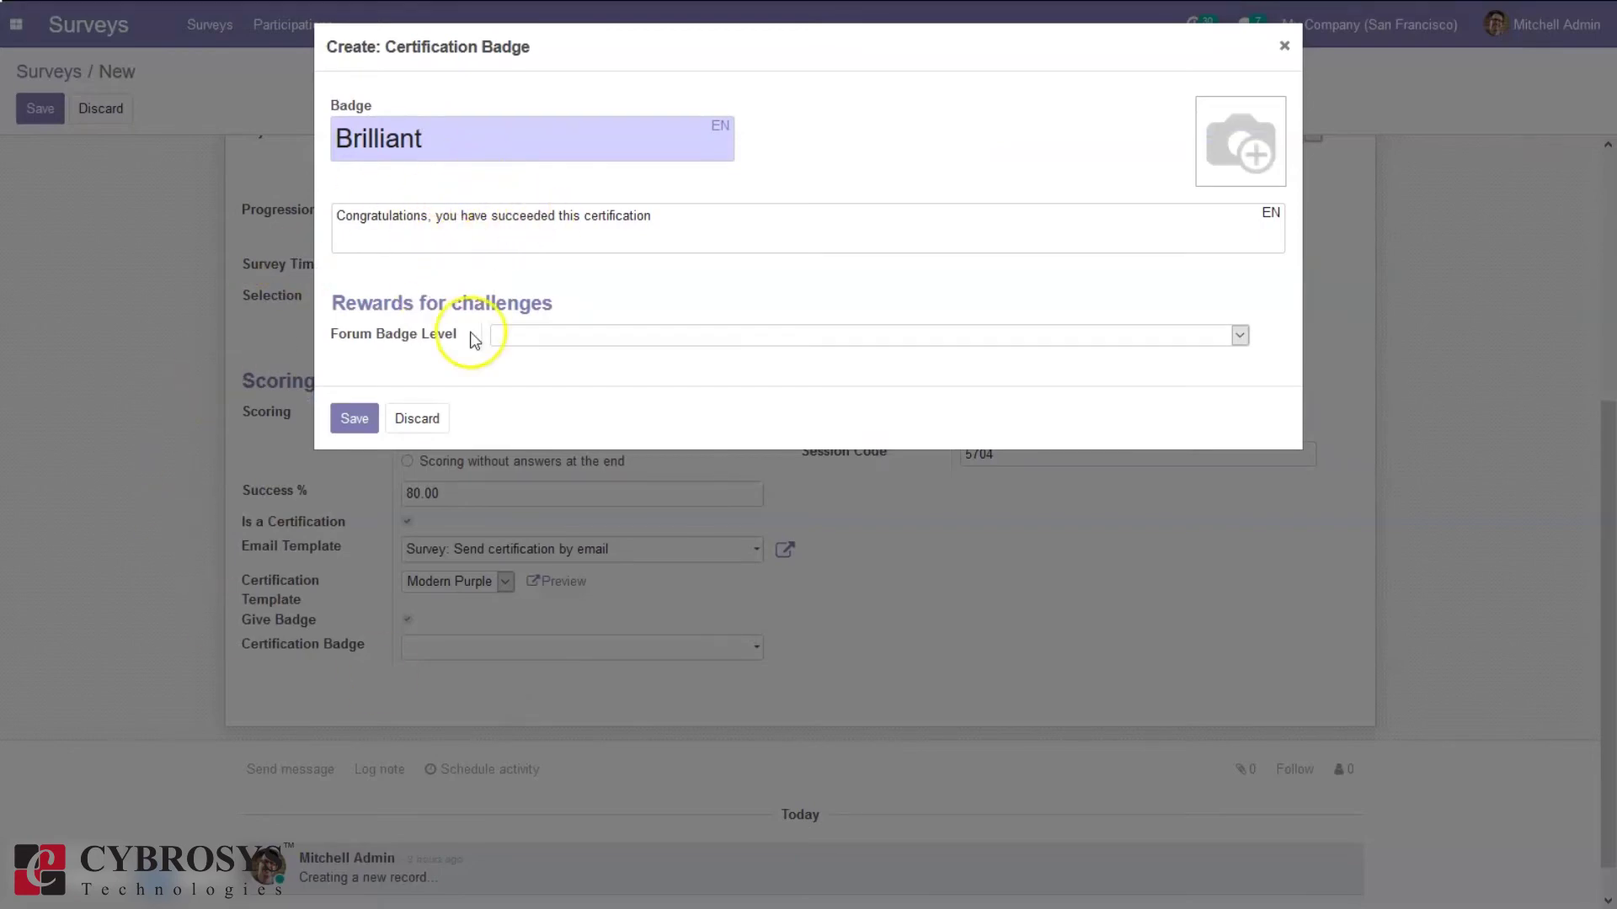
pyautogui.click(531, 337)
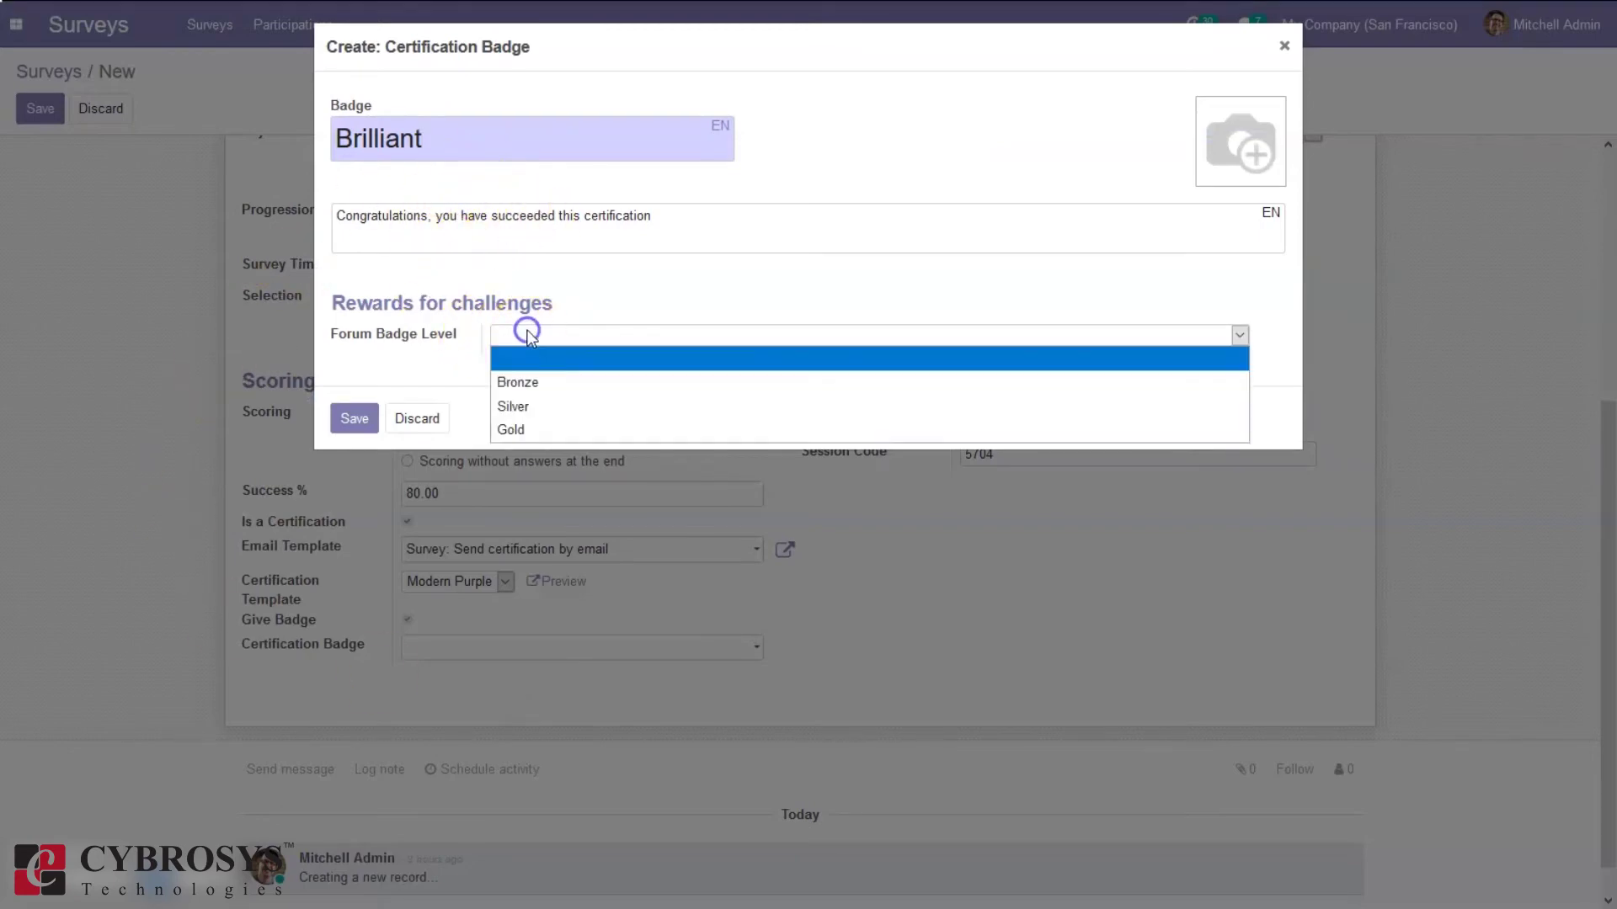
pyautogui.click(529, 425)
pyautogui.click(350, 426)
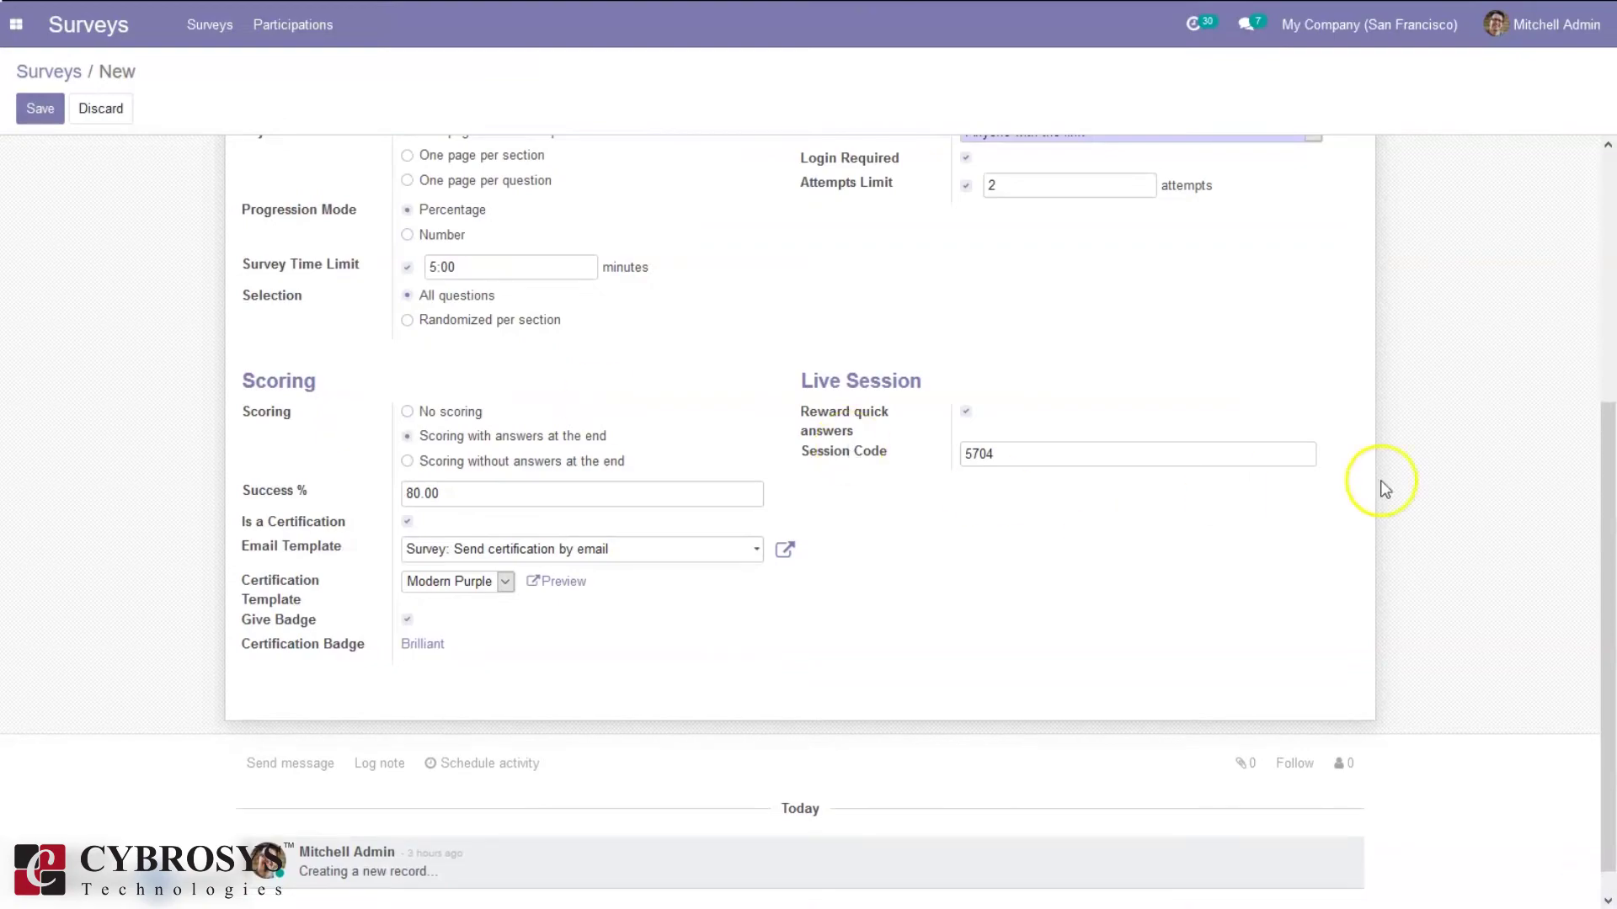
# Save the Quiz survey and start it
pyautogui.moveTo(1605, 578); pyautogui.dragTo(1594, 228)
pyautogui.click(39, 108)
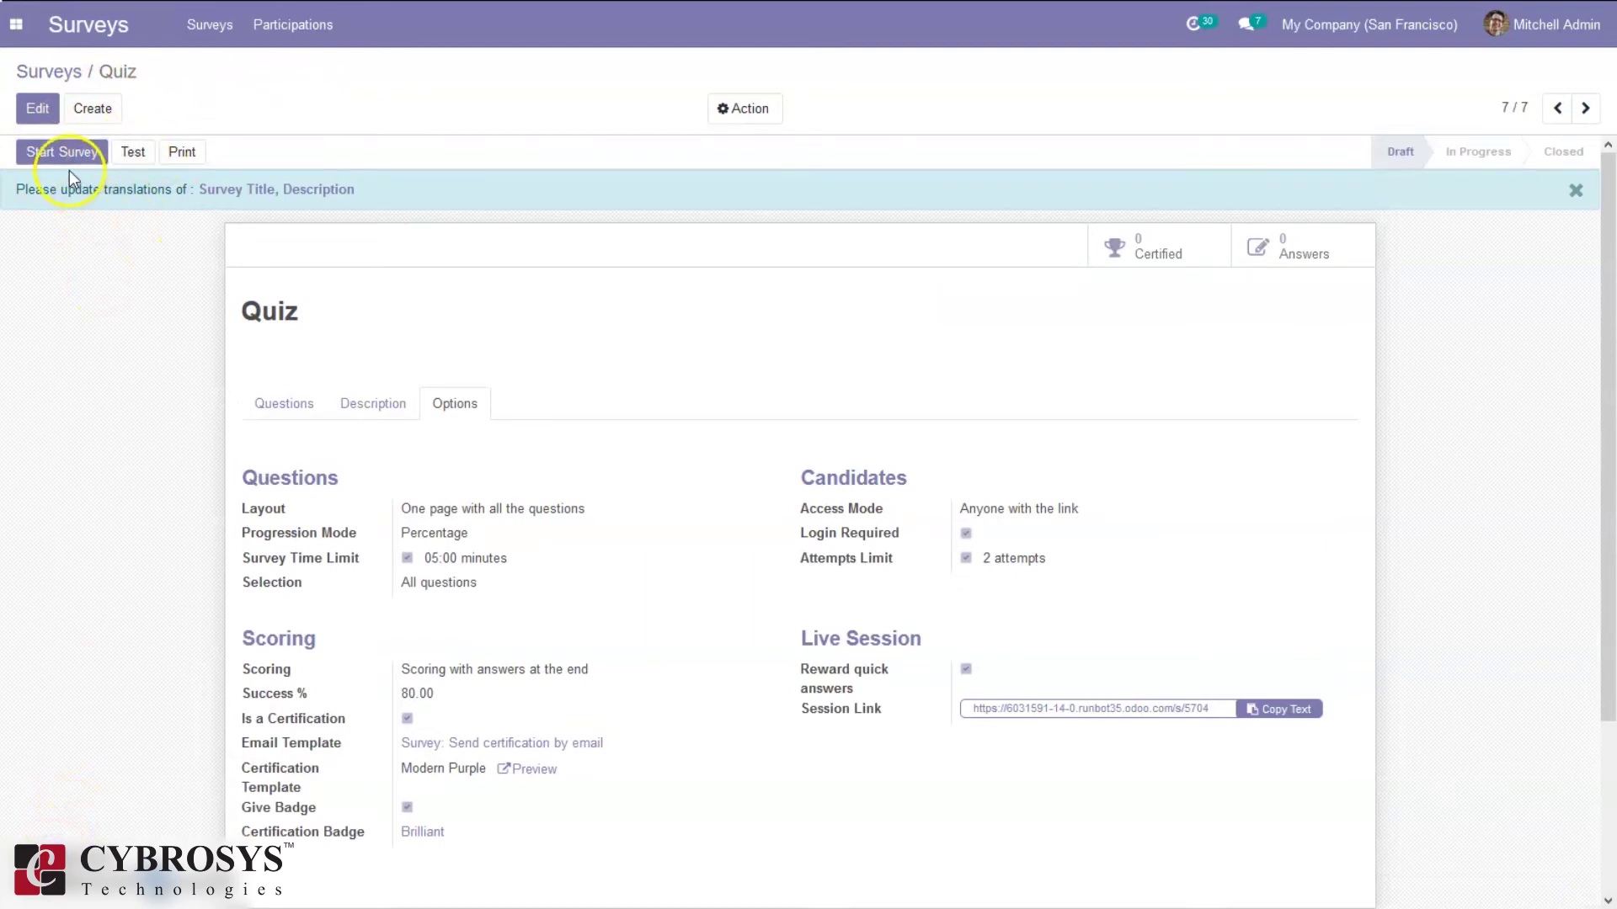
pyautogui.click(49, 150)
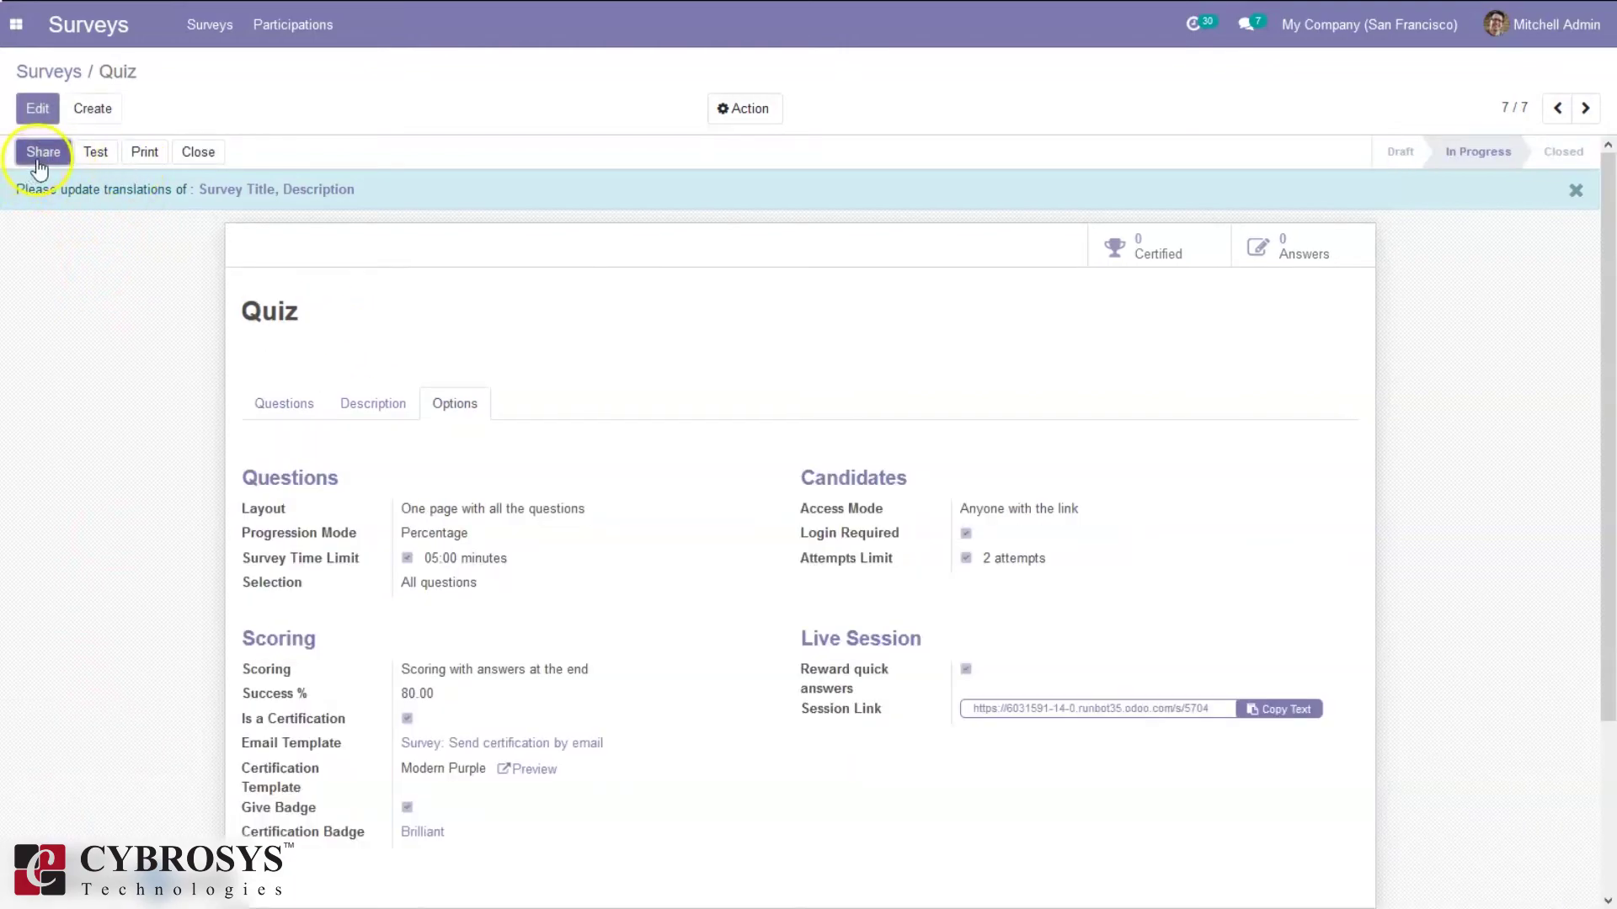
# Open the survey's sharing invitation and add an existing YourCompany contact as recipient
pyautogui.click(38, 158)
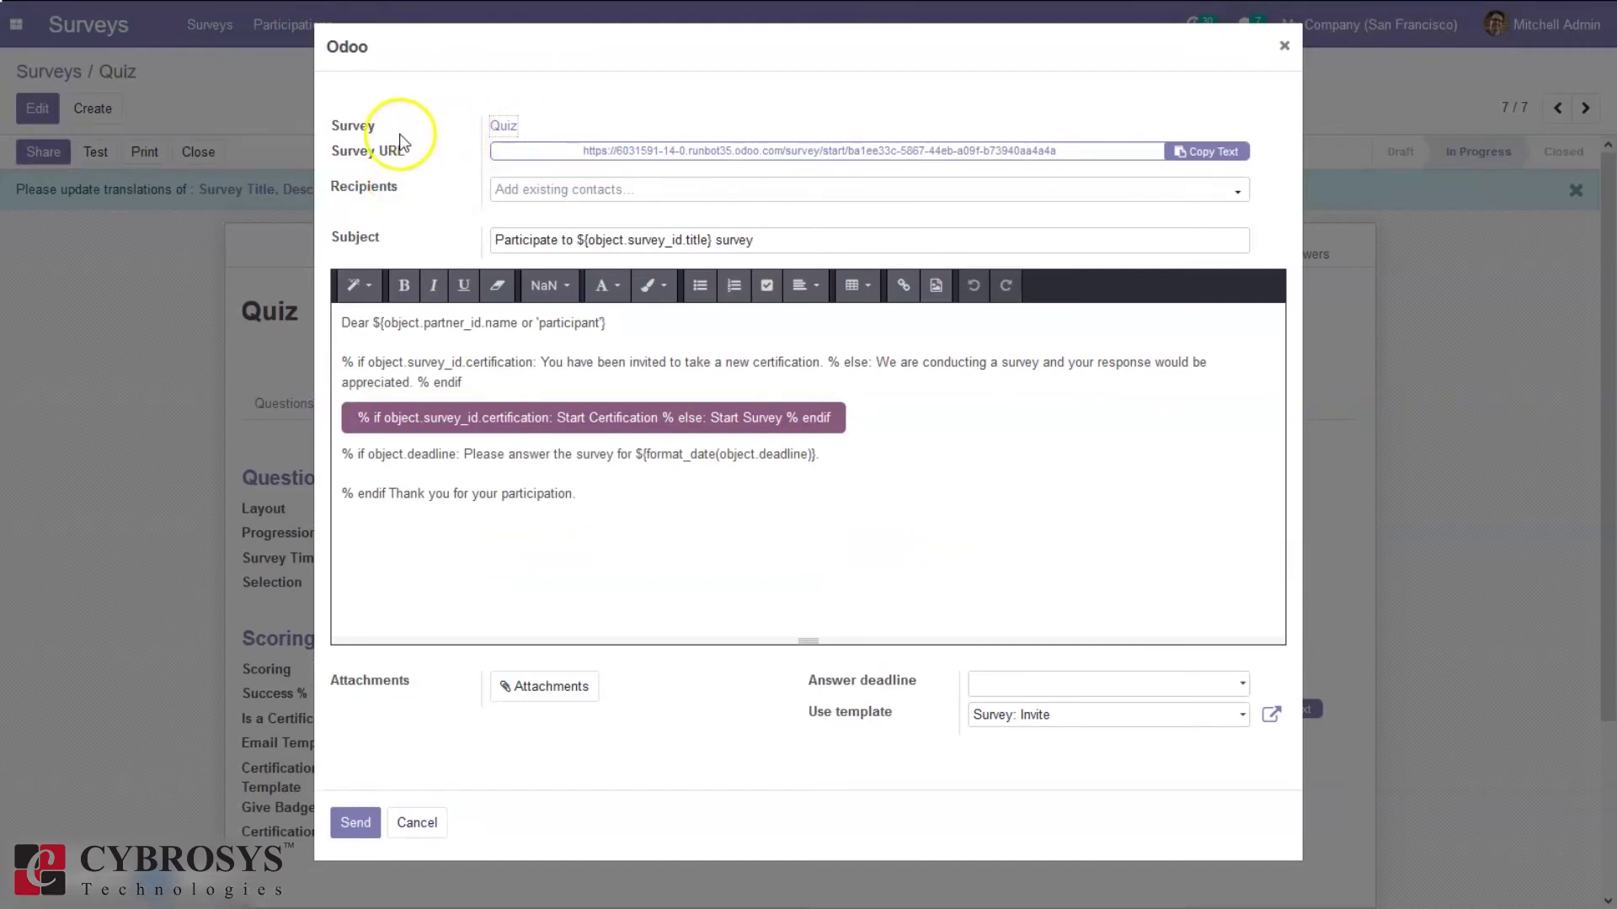
pyautogui.click(505, 192)
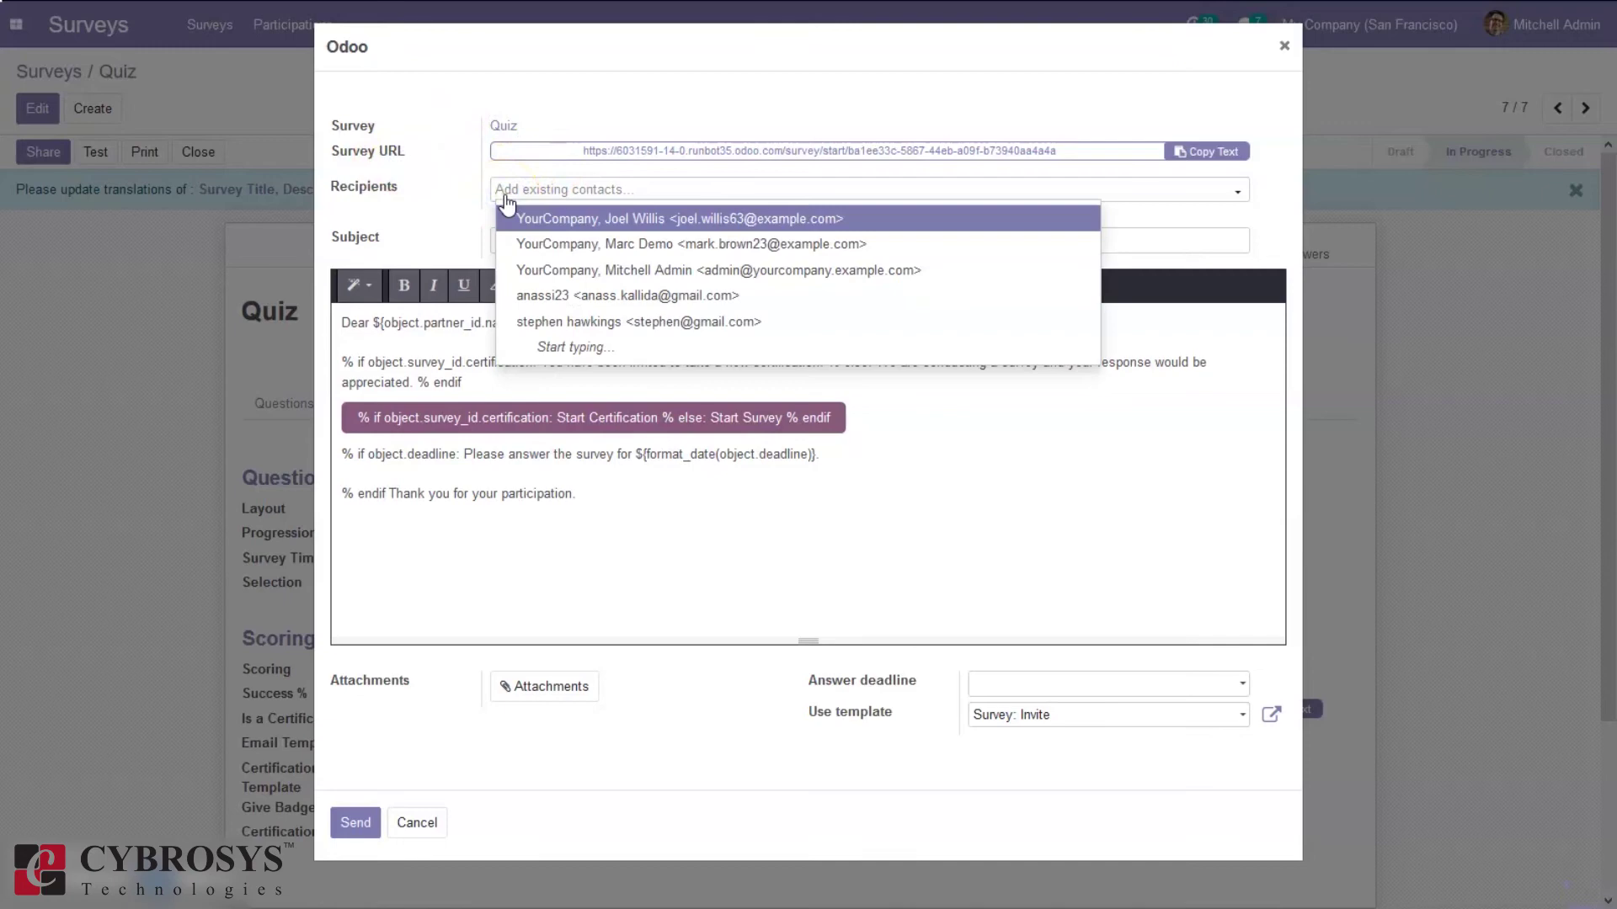
pyautogui.click(628, 244)
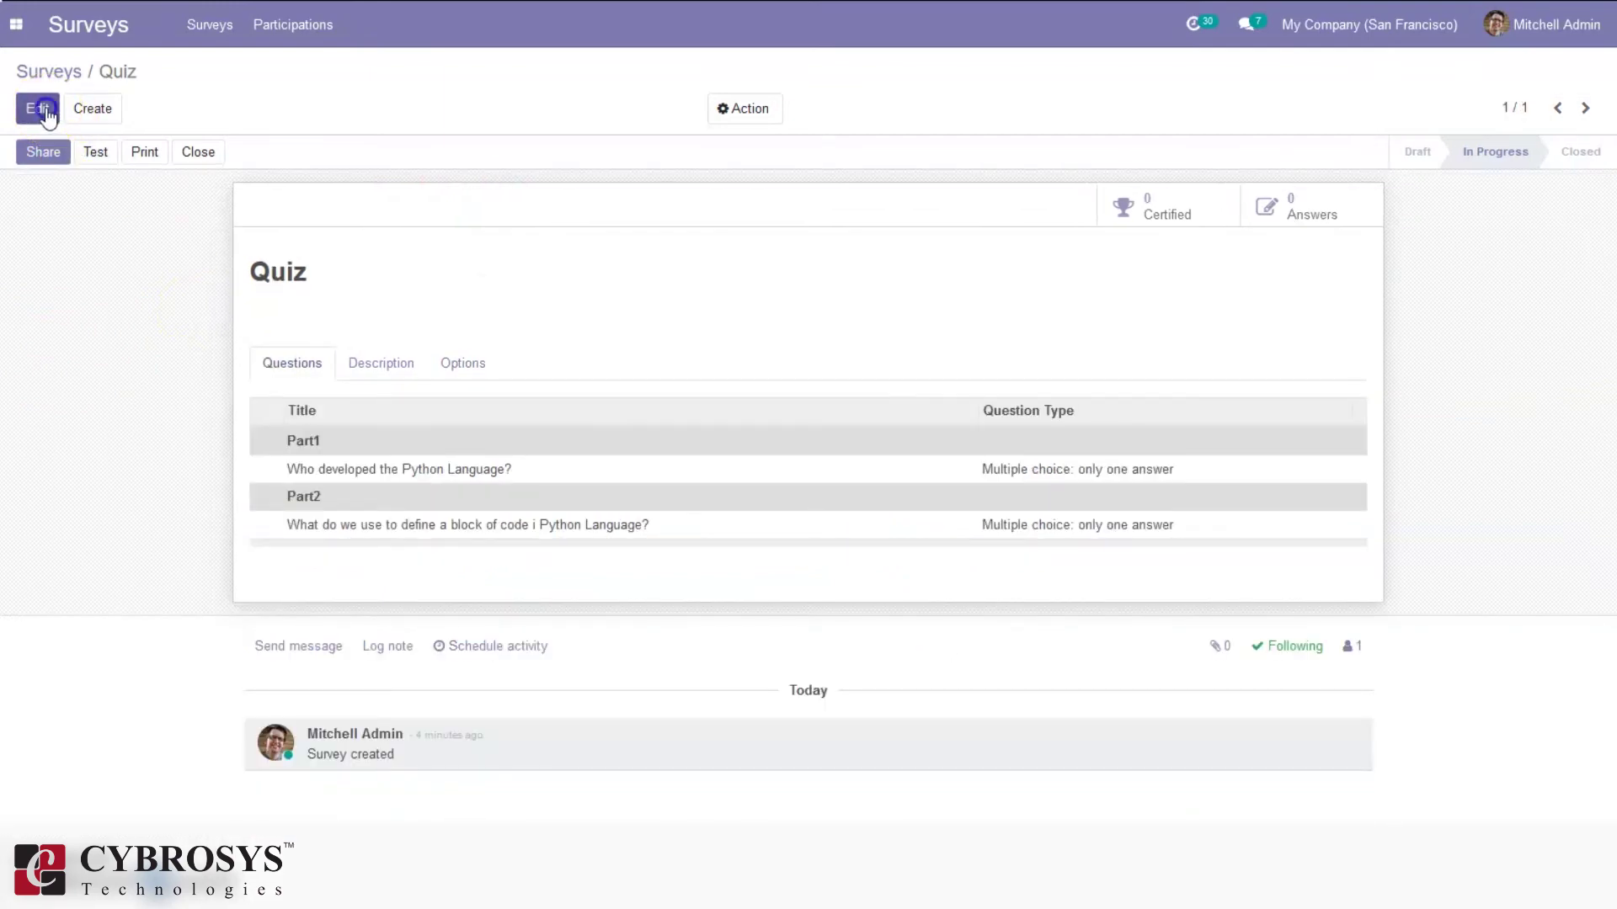
# In the question "Who developed the Python Language?", mark Guido Van Rossum as the correct answer with a score of 5 and save the question
pyautogui.click(47, 112)
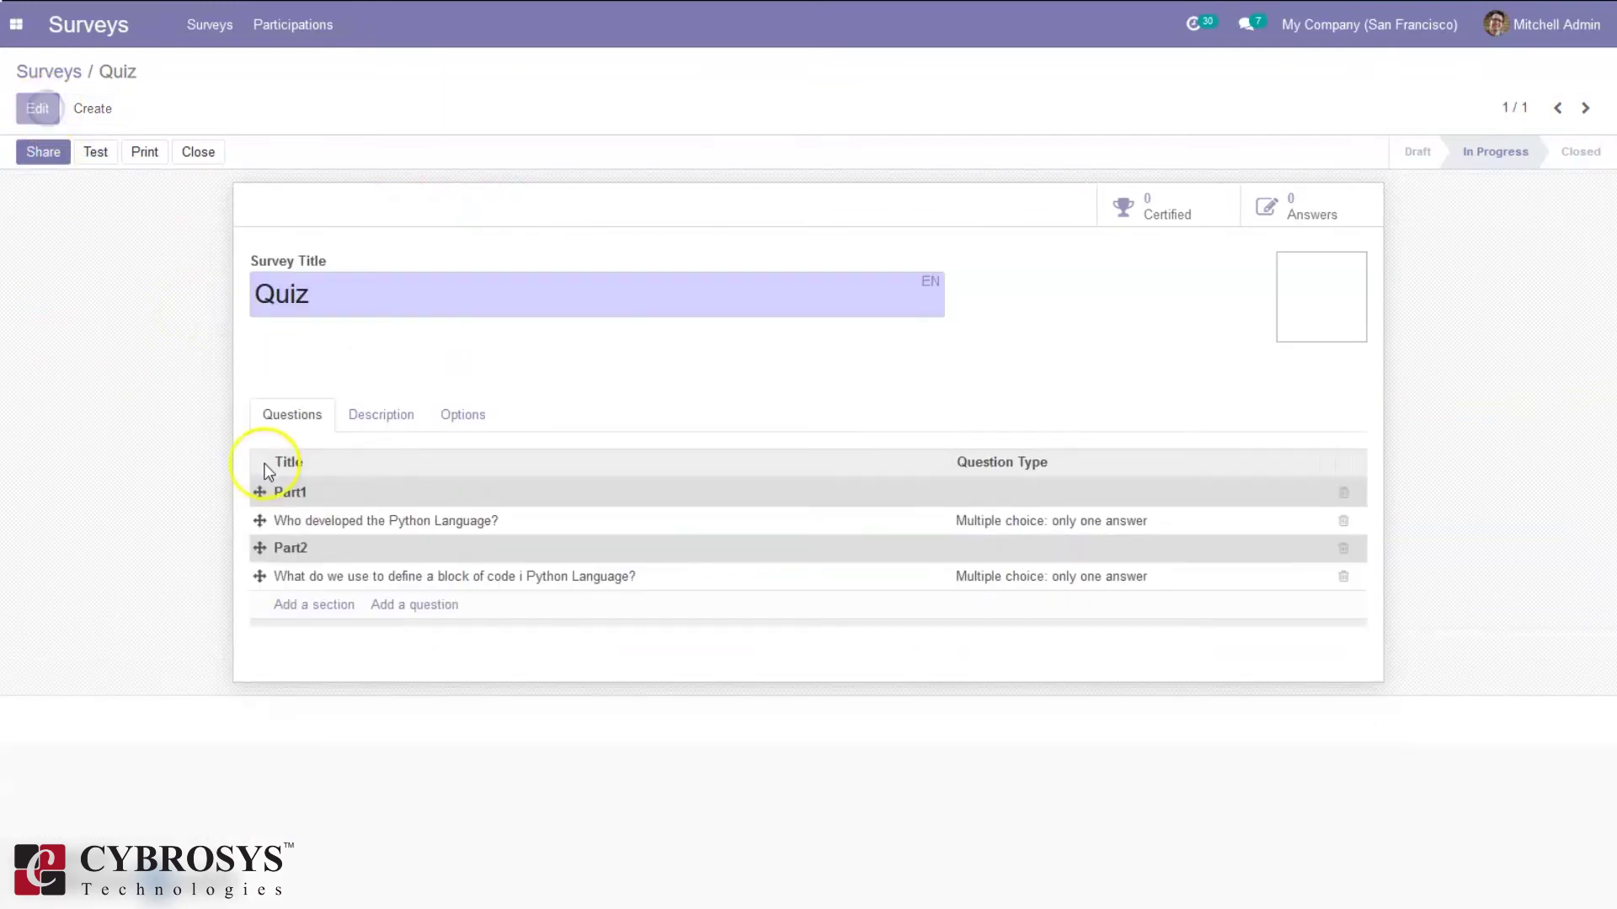
pyautogui.click(346, 536)
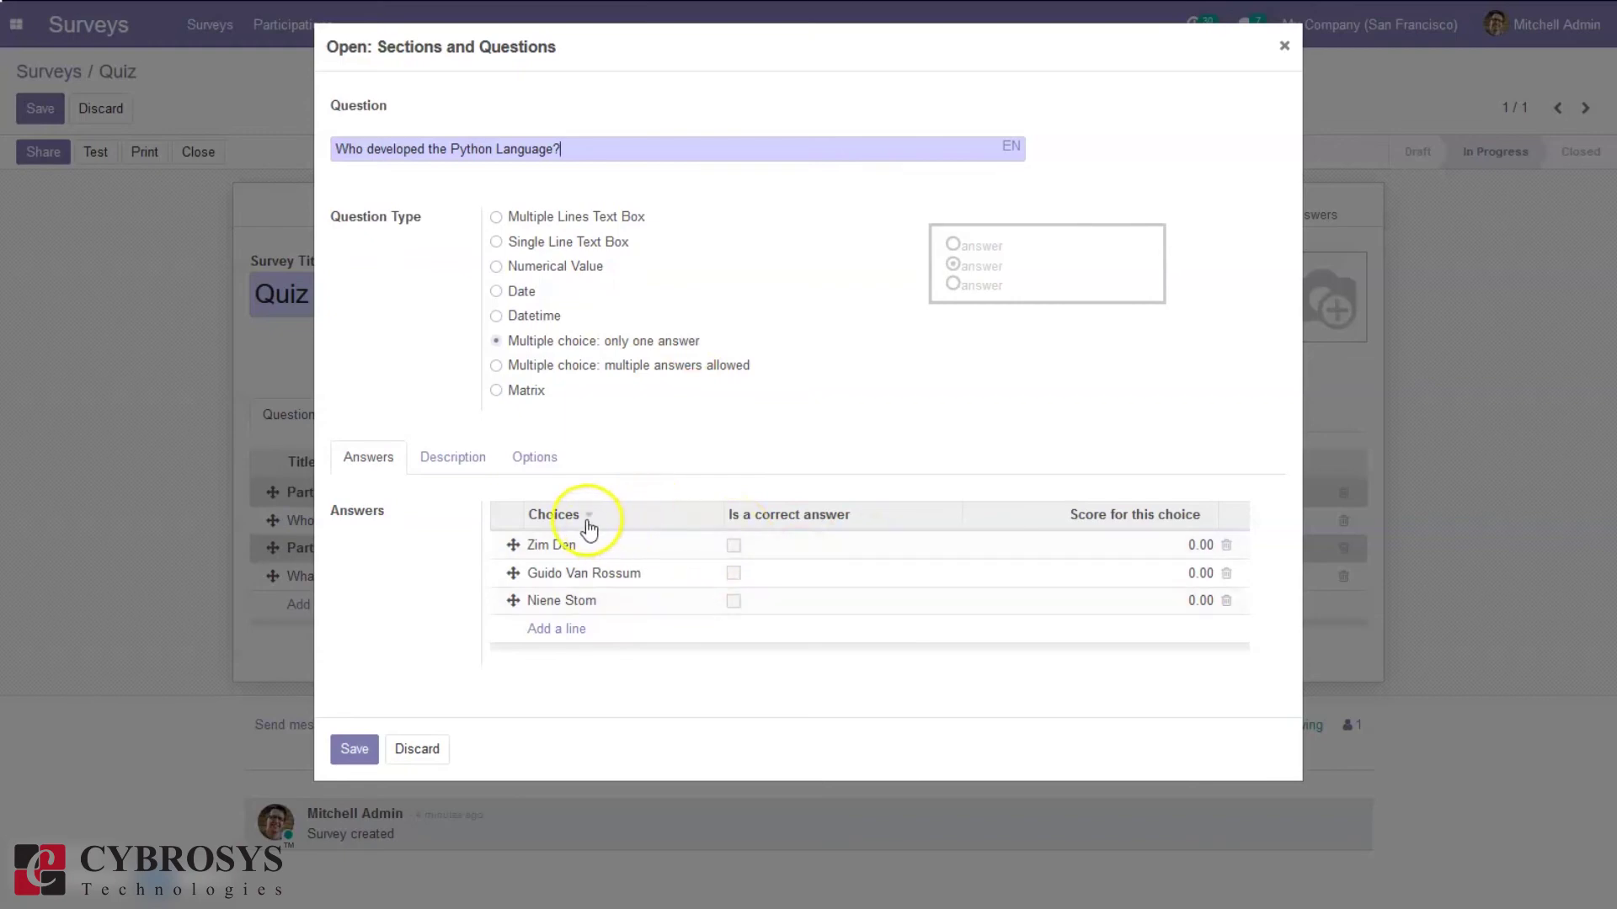
pyautogui.click(732, 574)
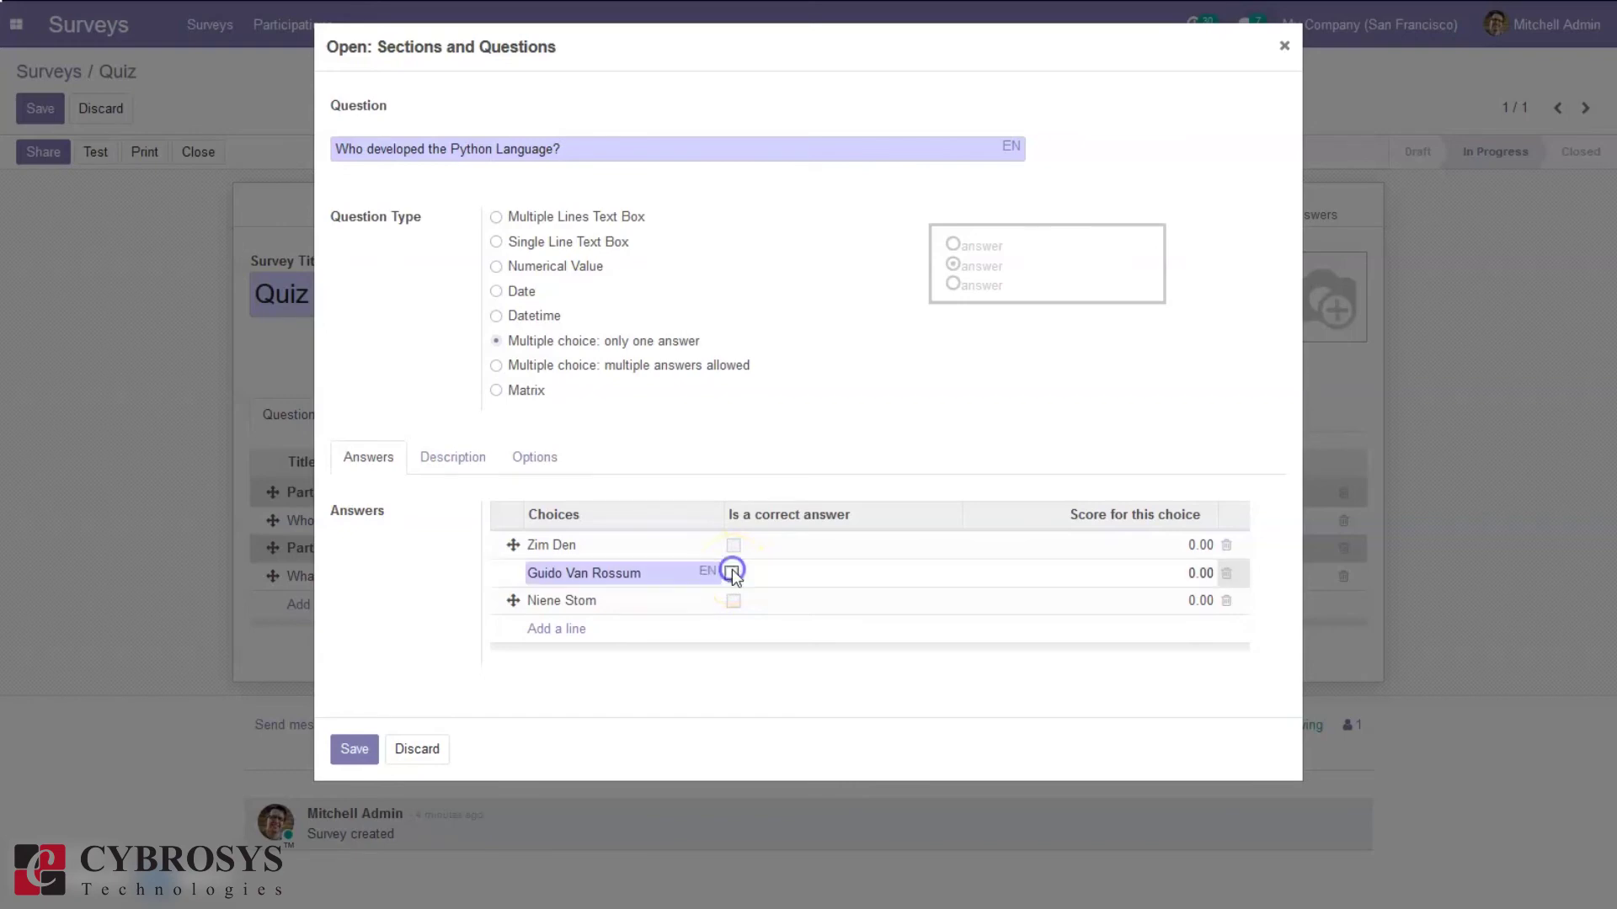
pyautogui.click(732, 573)
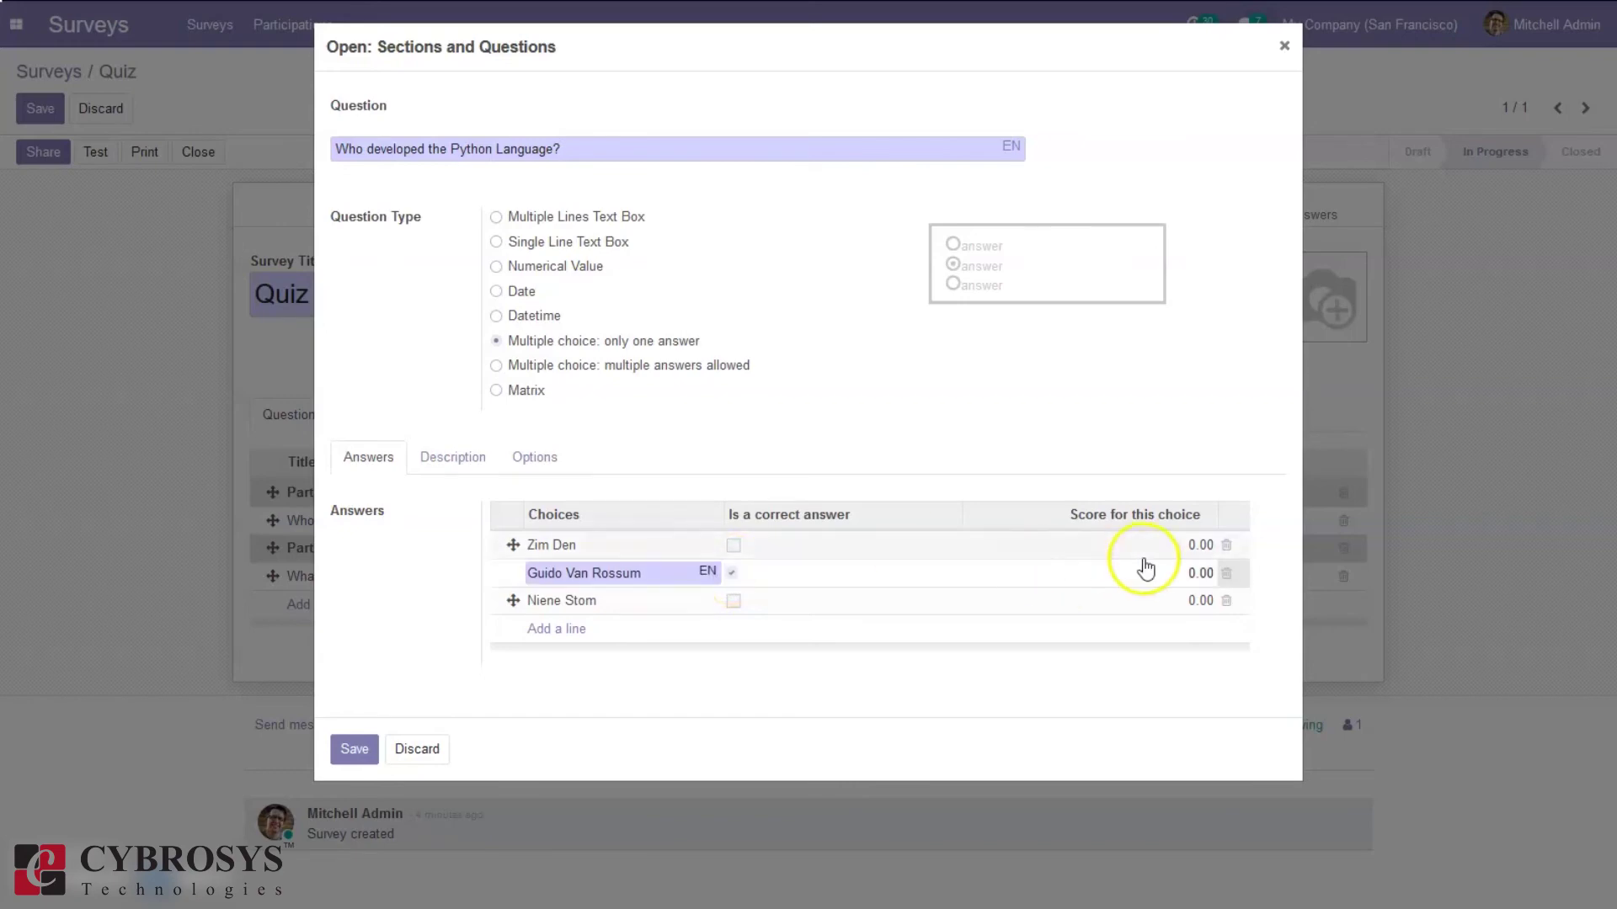
pyautogui.click(1200, 574)
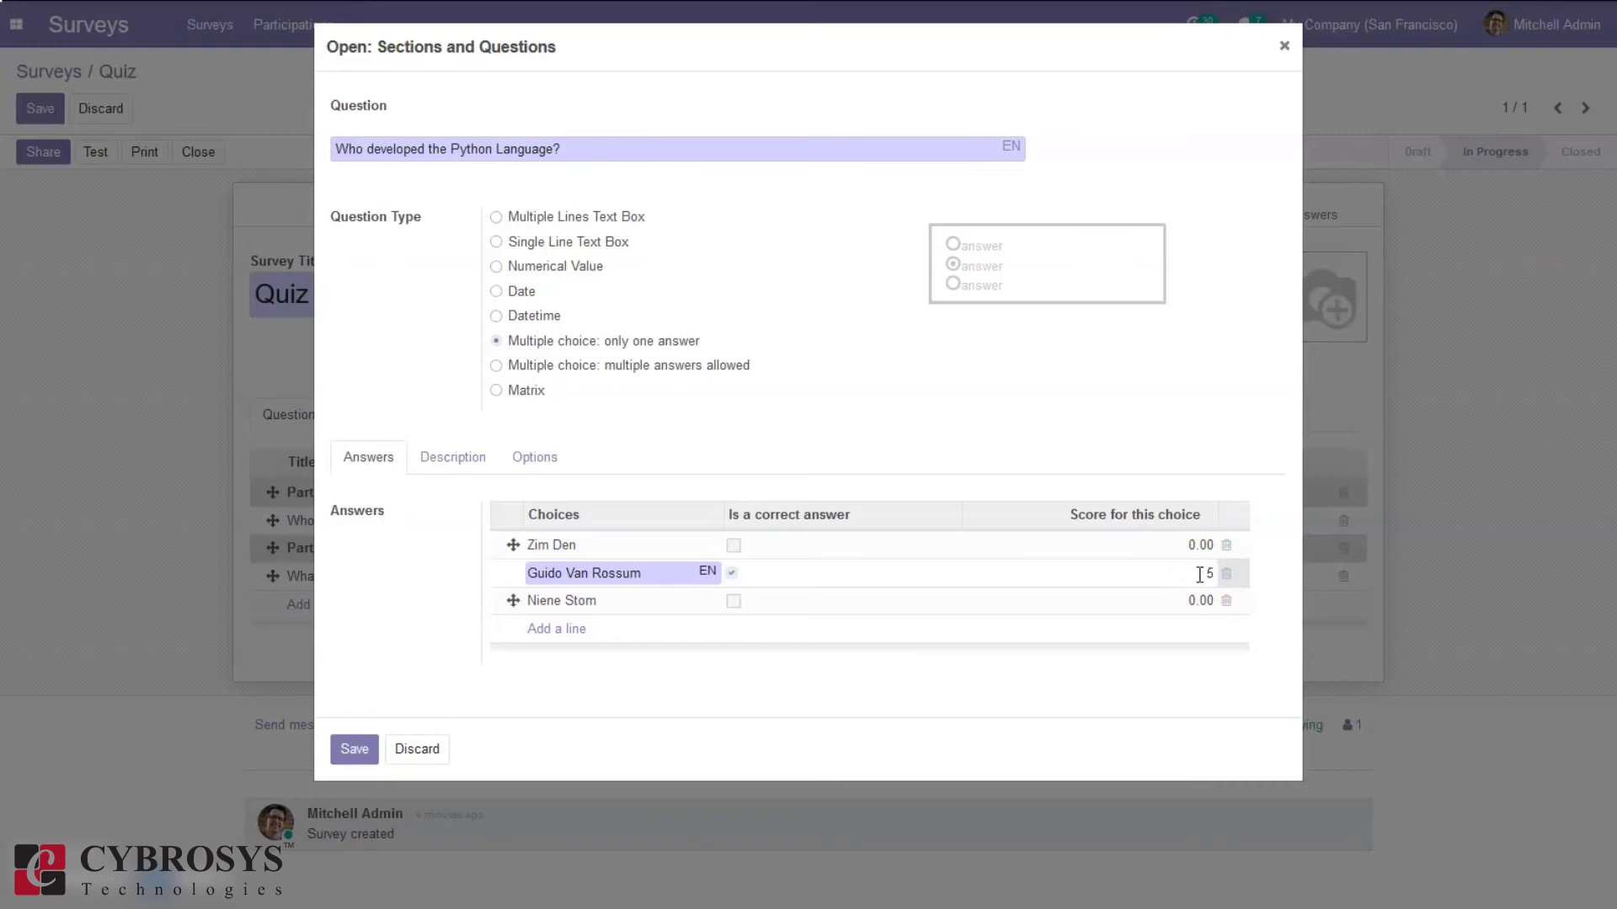
pyautogui.click(348, 746)
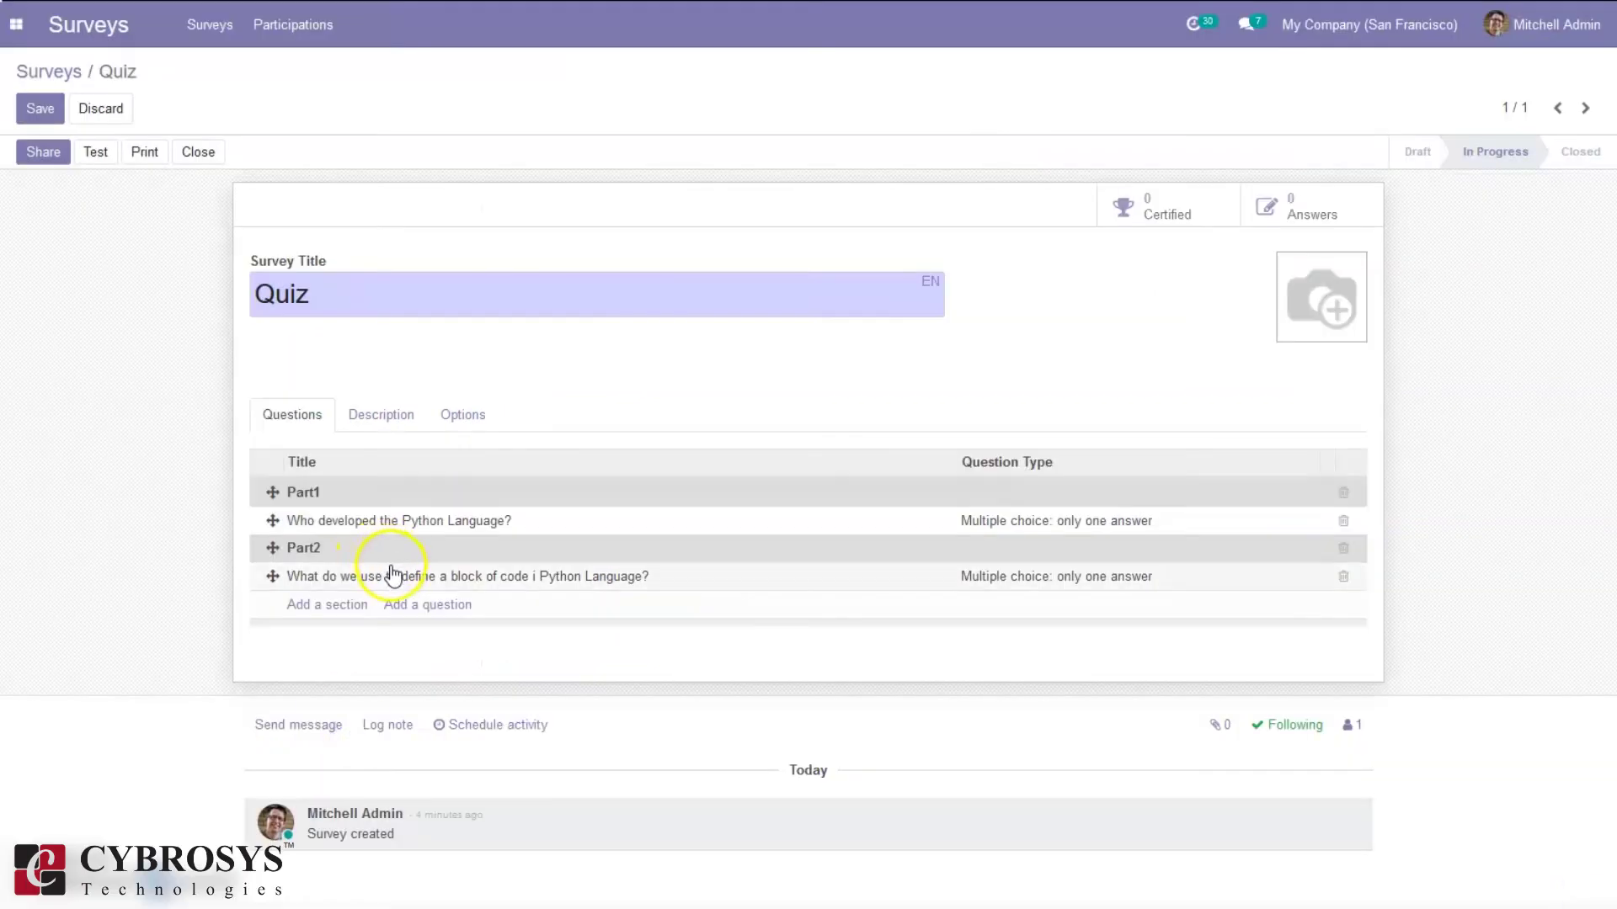
# In the Part2 question about defining a block of code, mark Indentation as correct with a score of 50, and save the survey
pyautogui.click(380, 579)
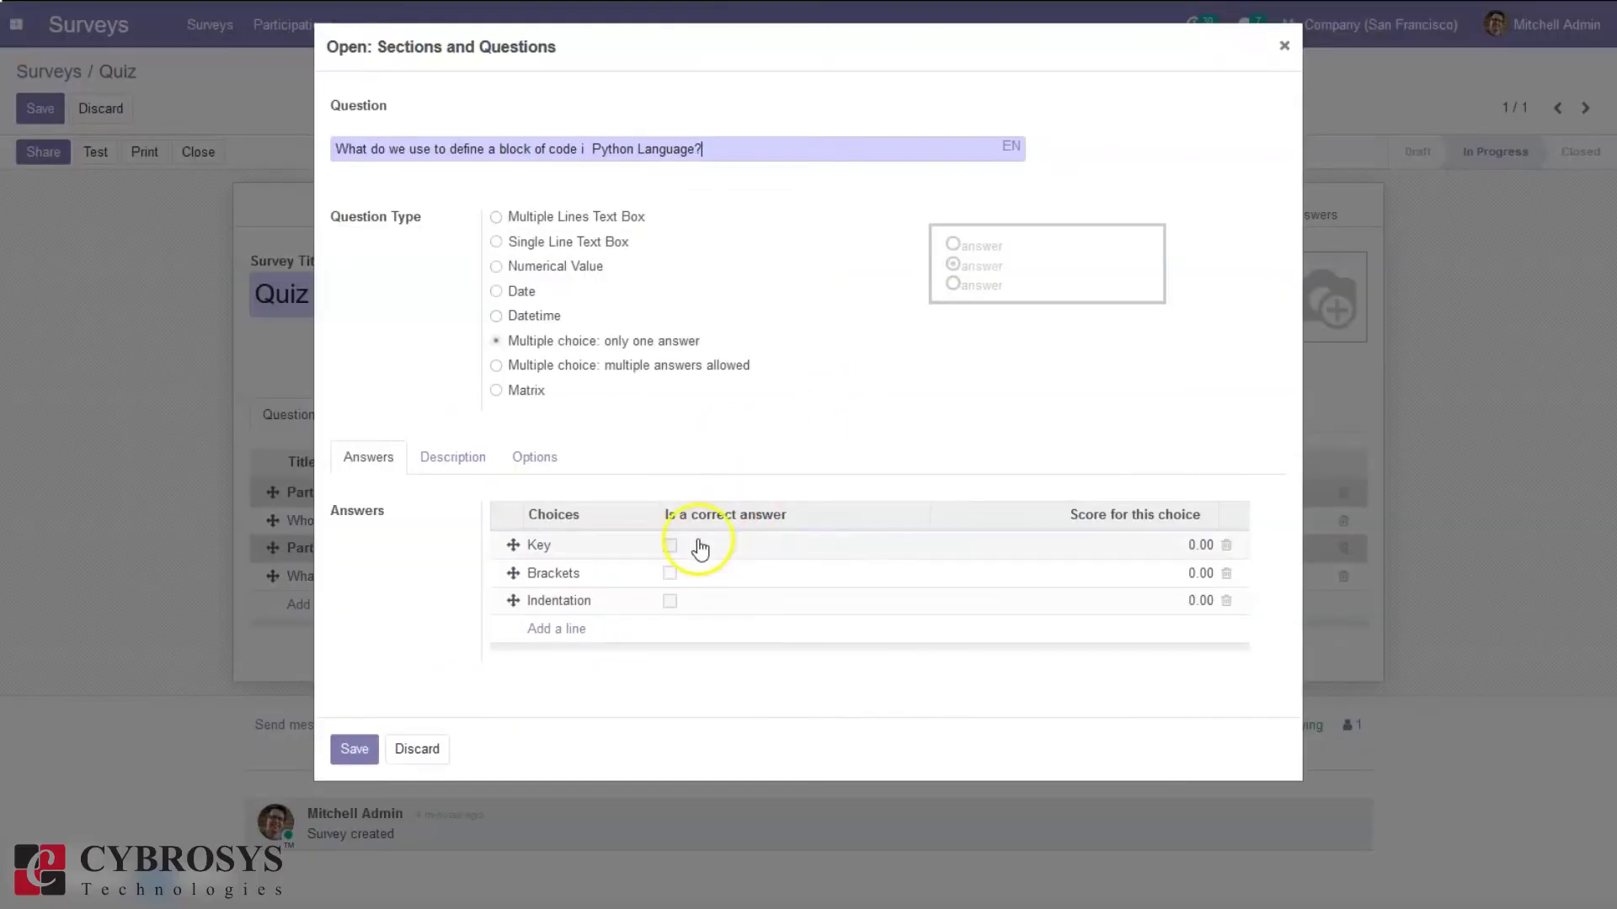
pyautogui.click(669, 601)
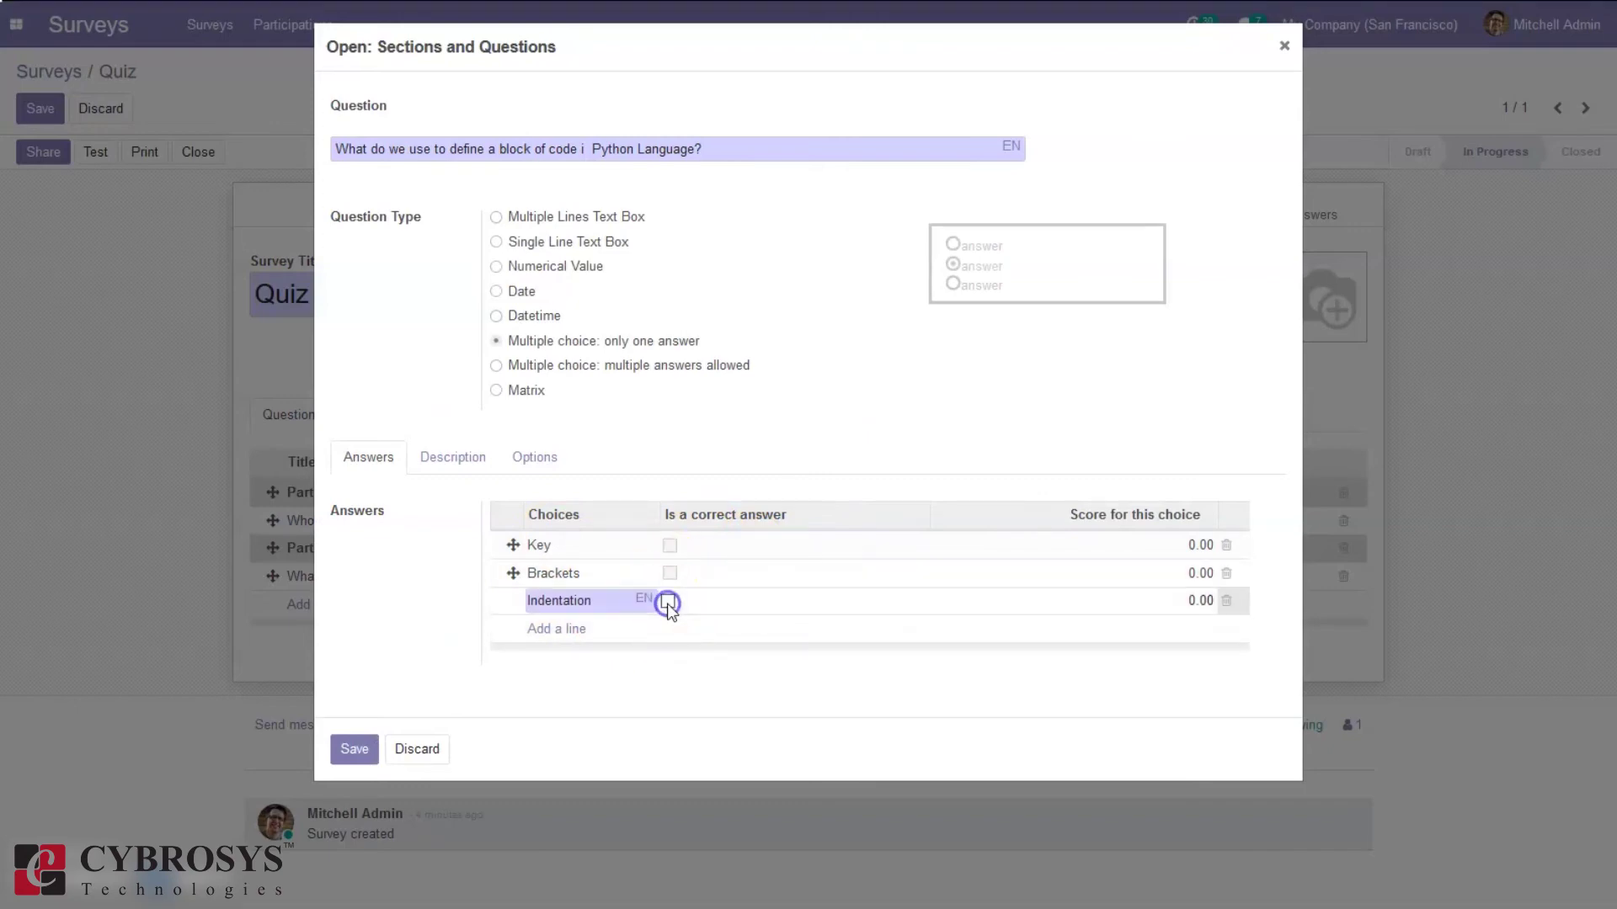
pyautogui.click(668, 603)
pyautogui.click(1198, 603)
pyautogui.write('50')
pyautogui.click(354, 748)
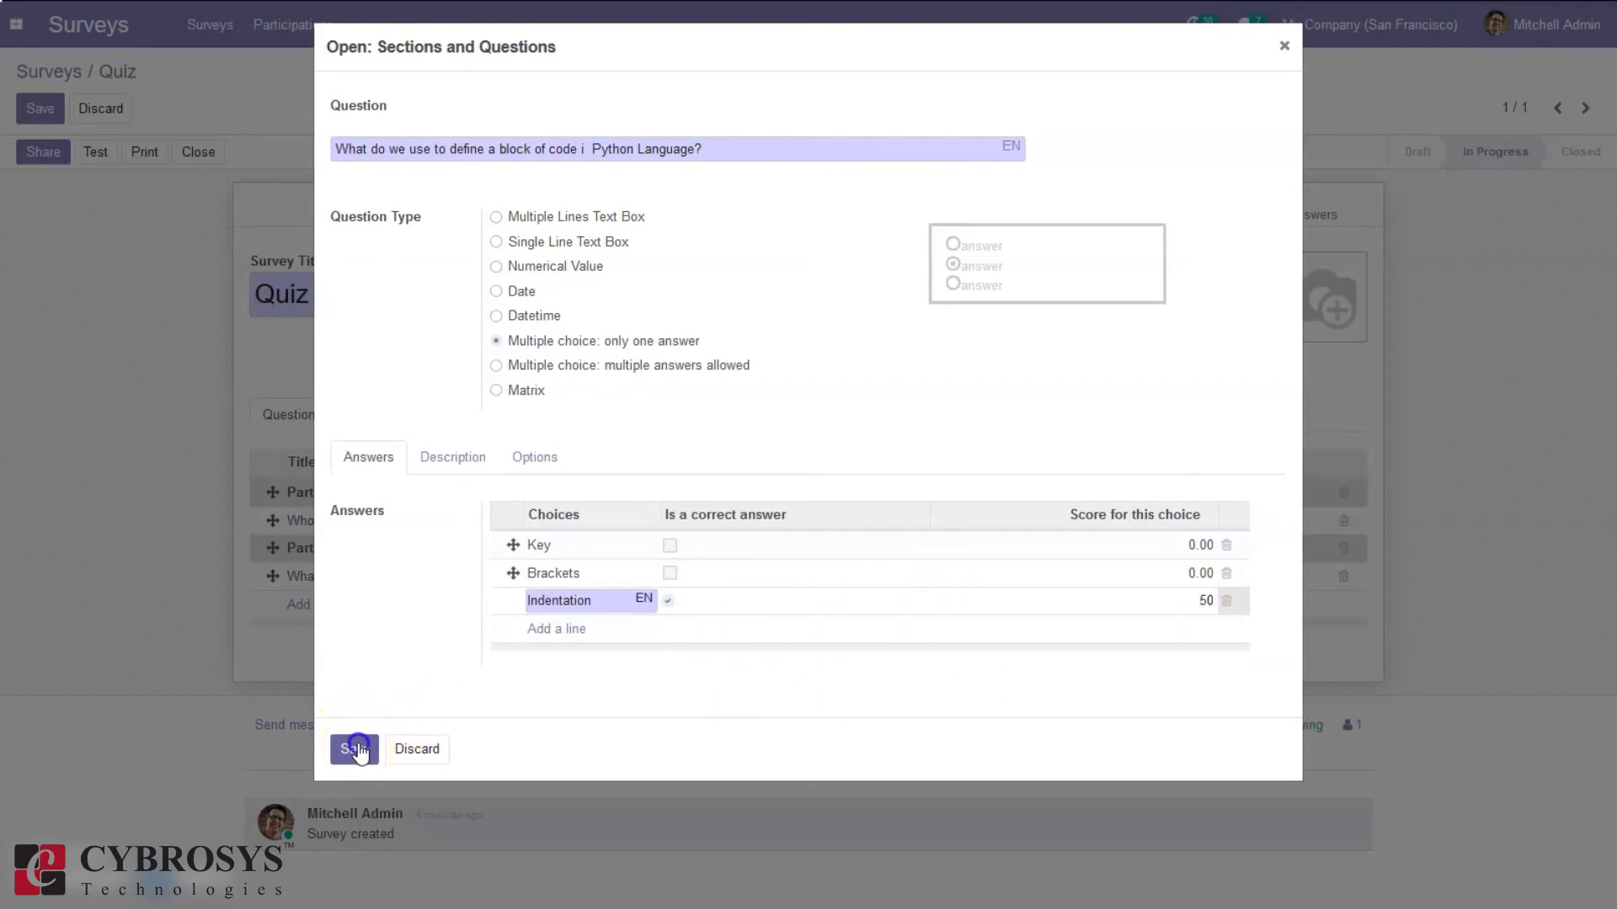
pyautogui.click(41, 112)
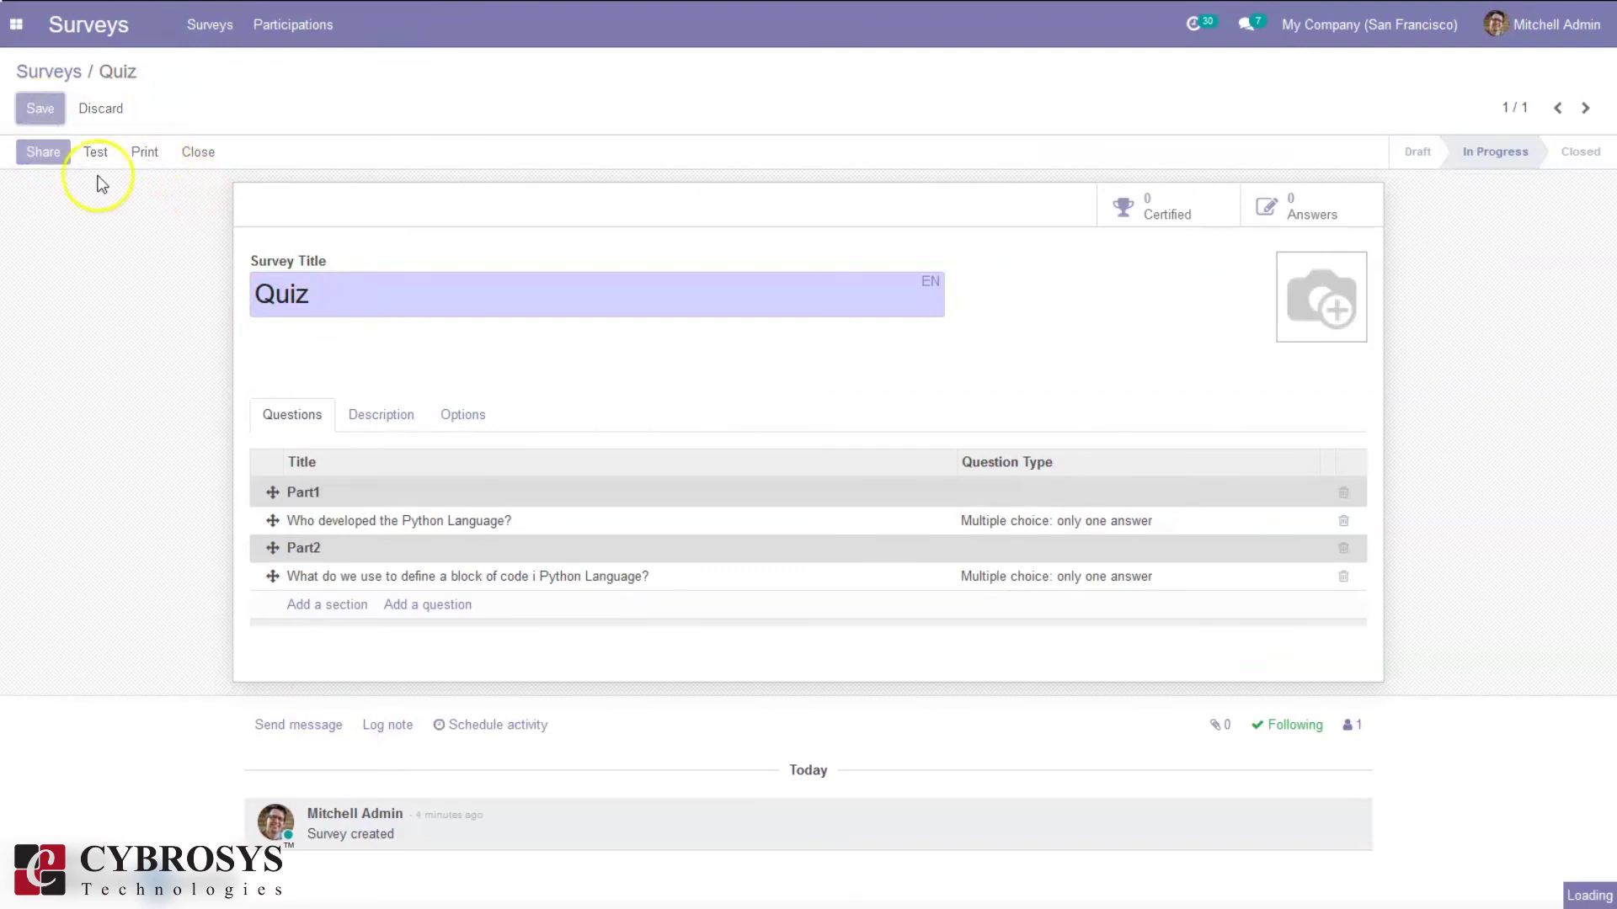
# Start a test run of the Quiz certification and answer the Part1 question with Guido Van Rossum
pyautogui.click(107, 157)
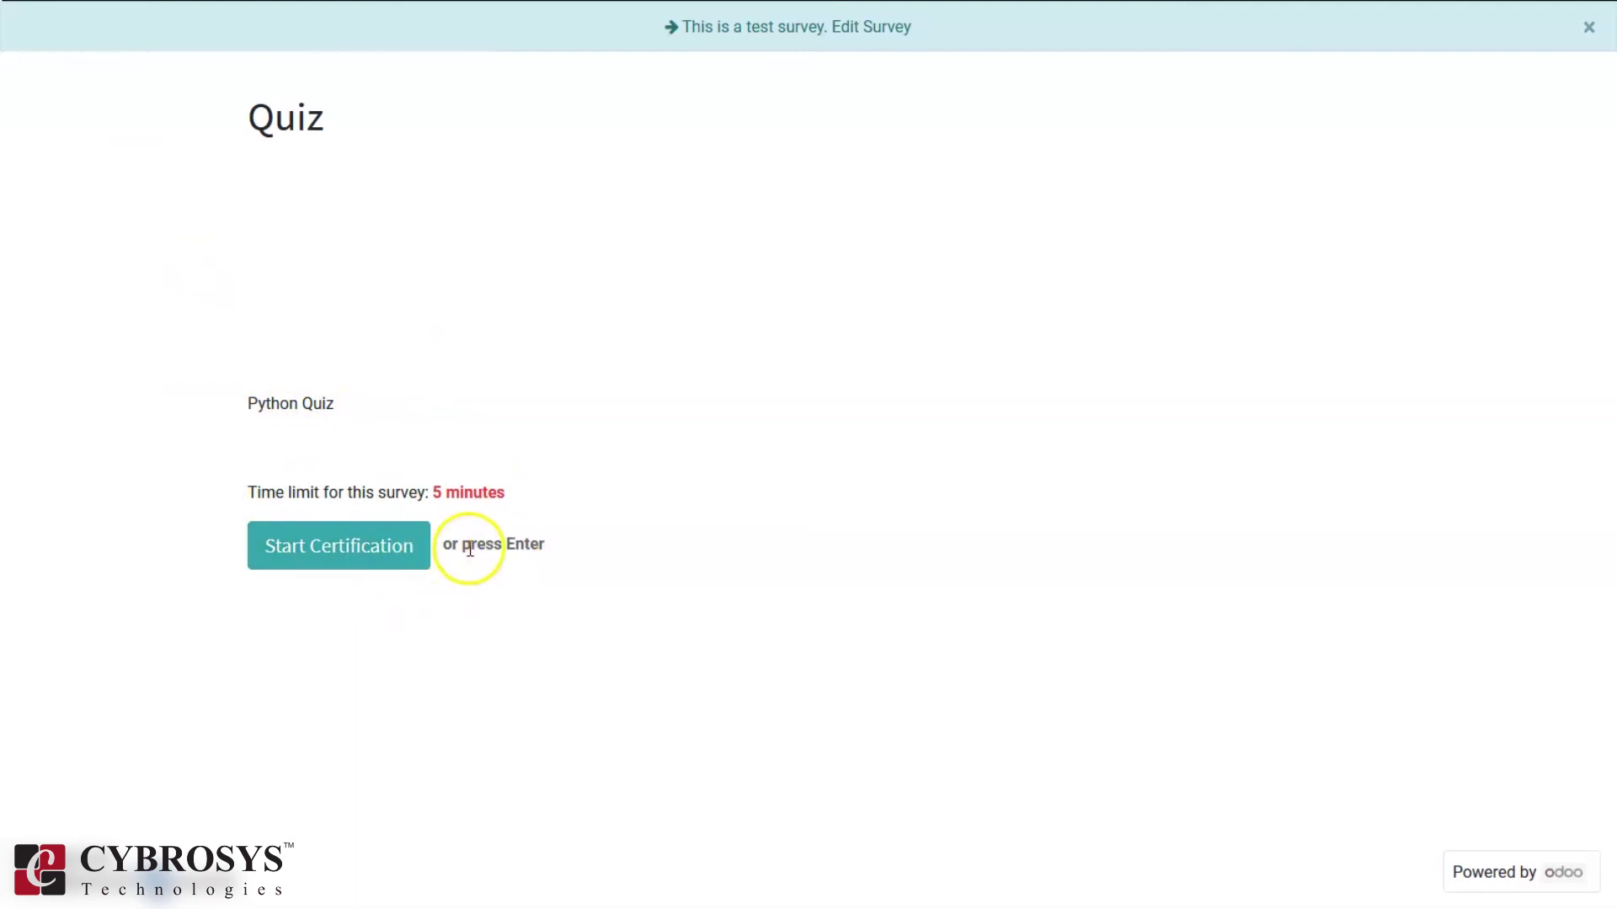
pyautogui.click(379, 558)
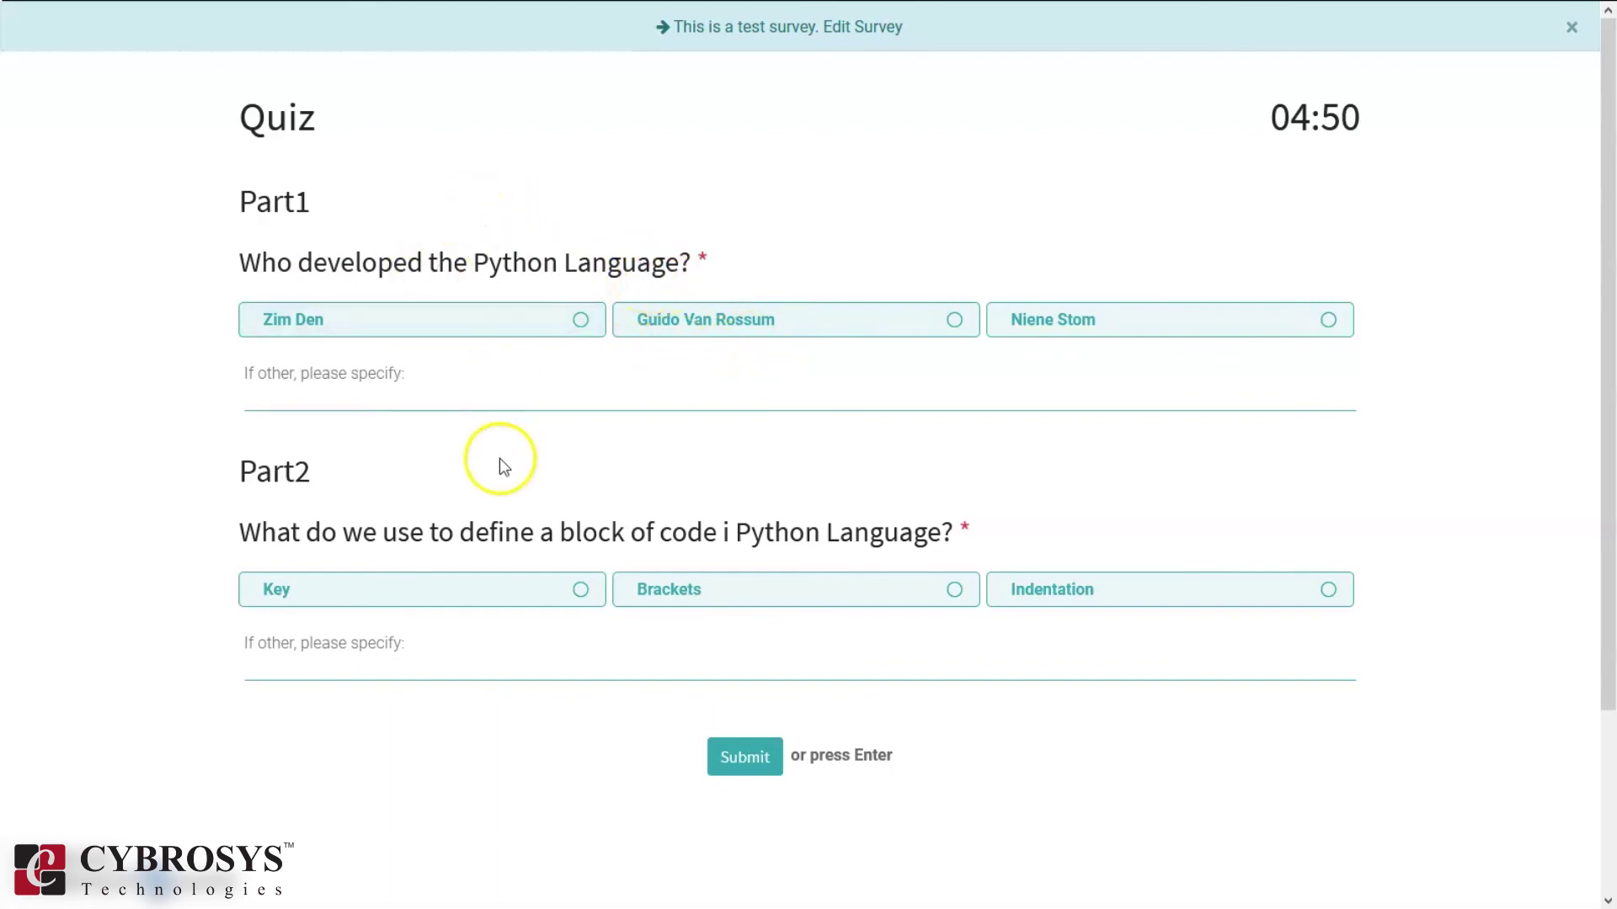
pyautogui.click(955, 320)
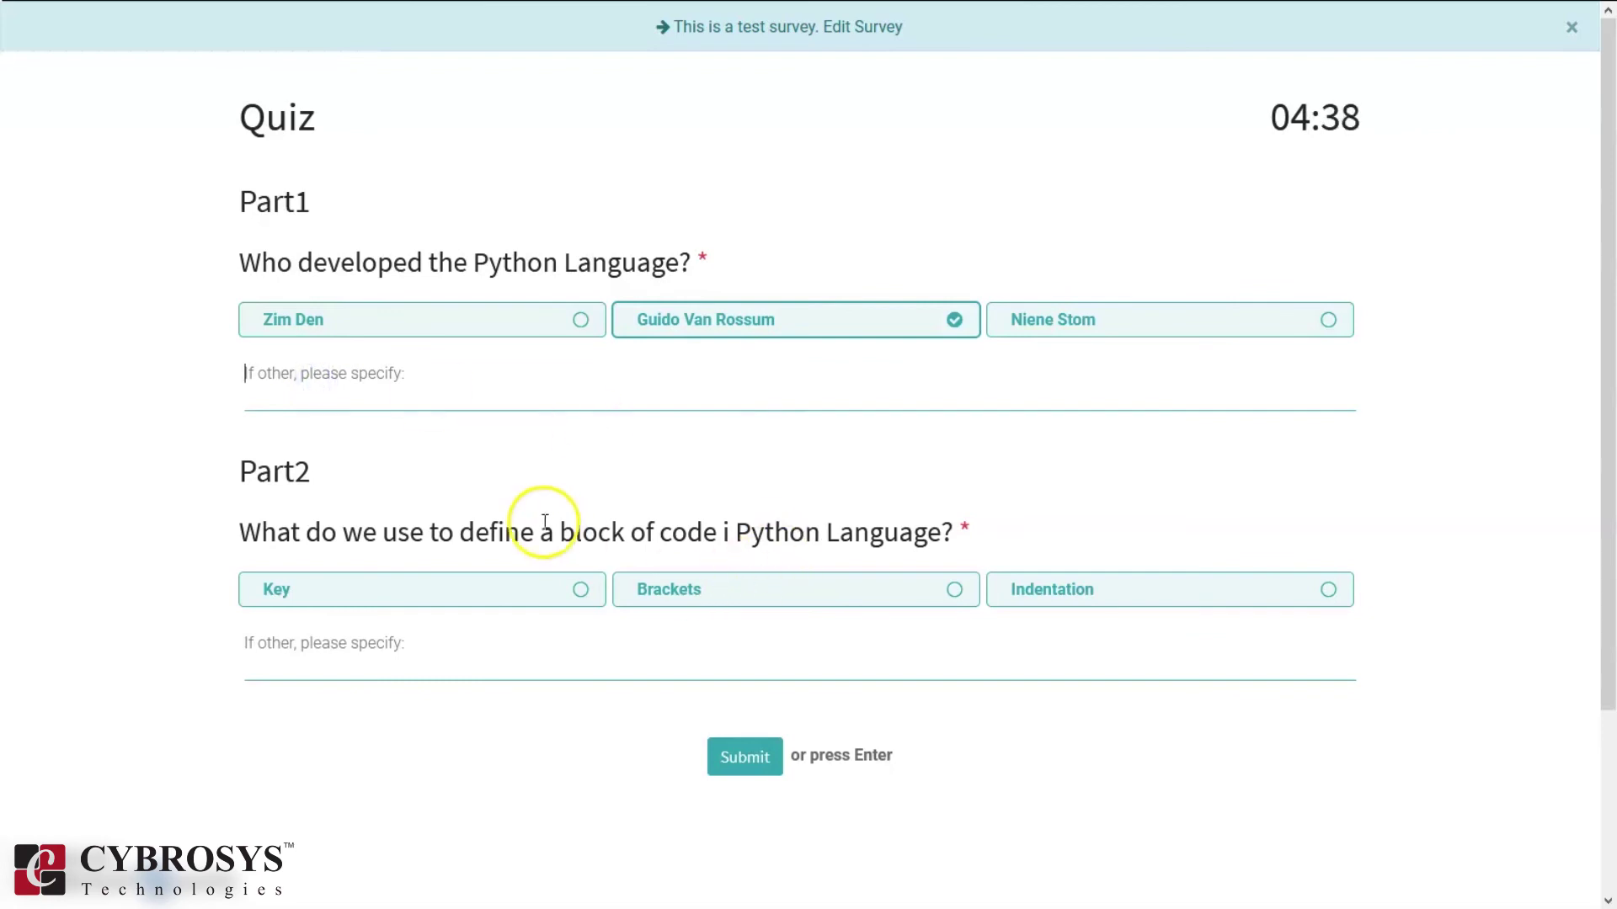
# Try submitting the test with the Part2 question unanswered, and resubmit it with Indentation chosen
pyautogui.click(764, 762)
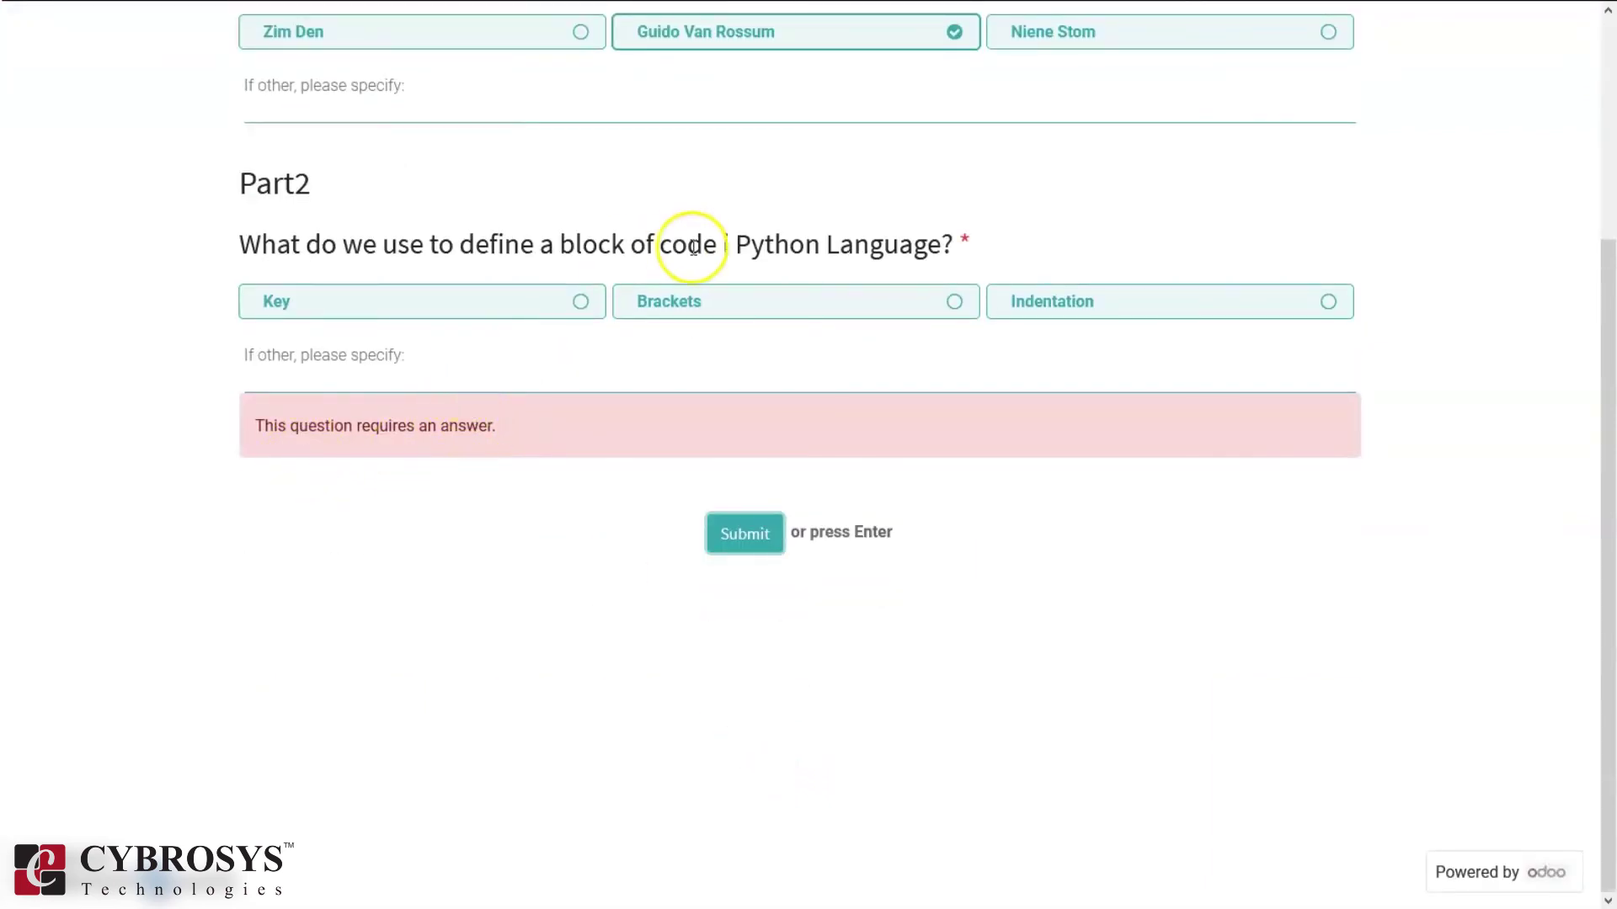
pyautogui.moveTo(1610, 427); pyautogui.dragTo(1608, 318)
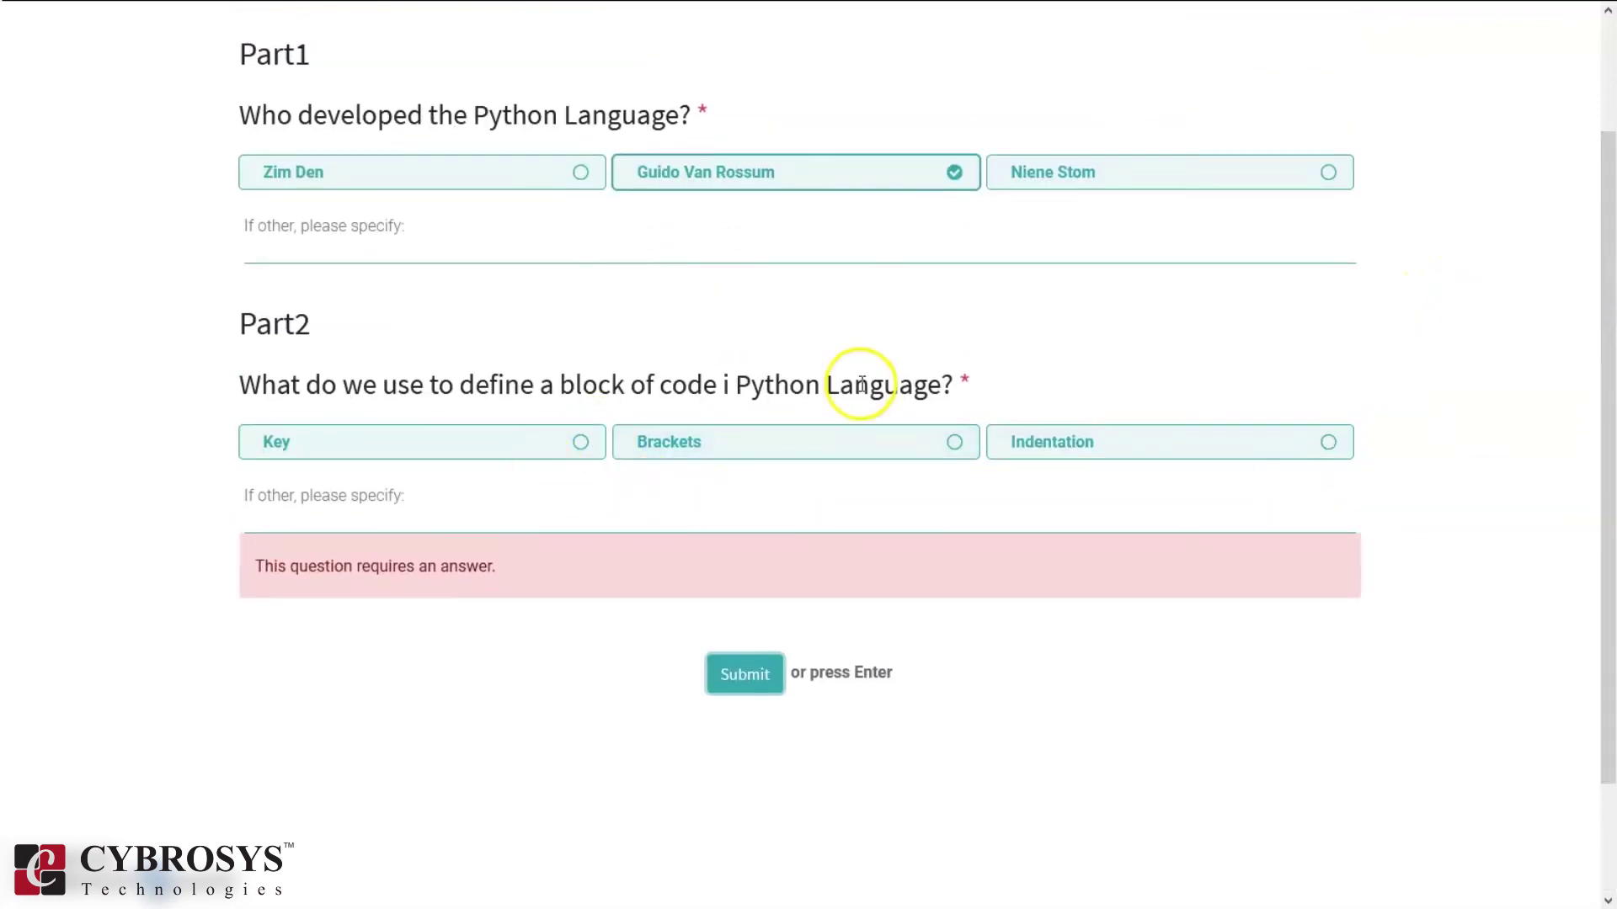
pyautogui.click(1093, 448)
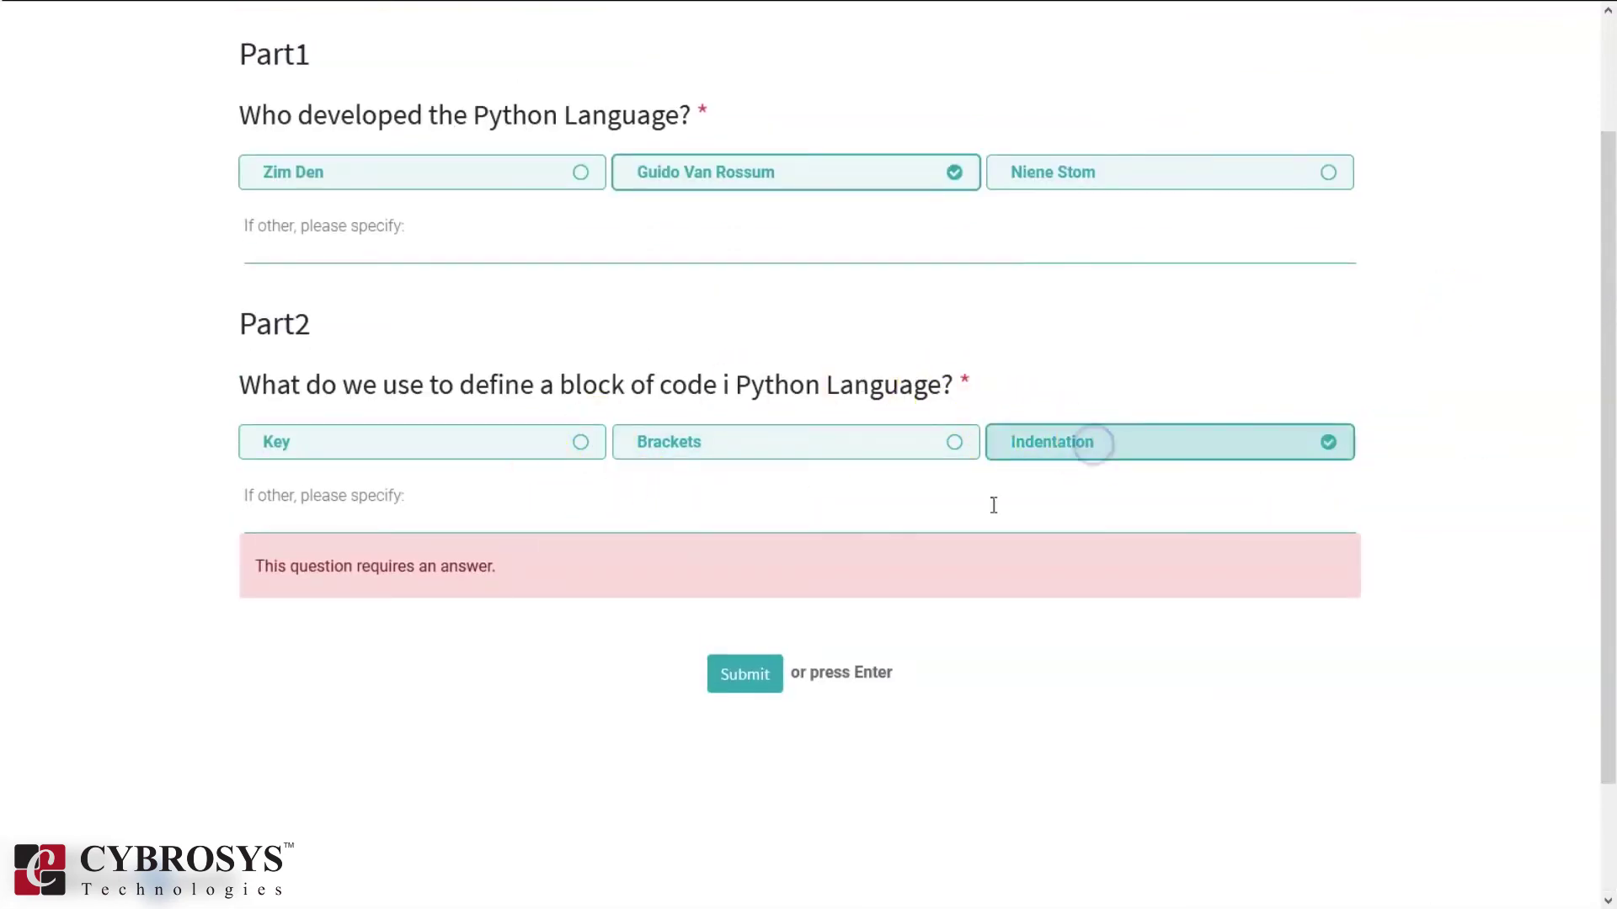
pyautogui.click(745, 676)
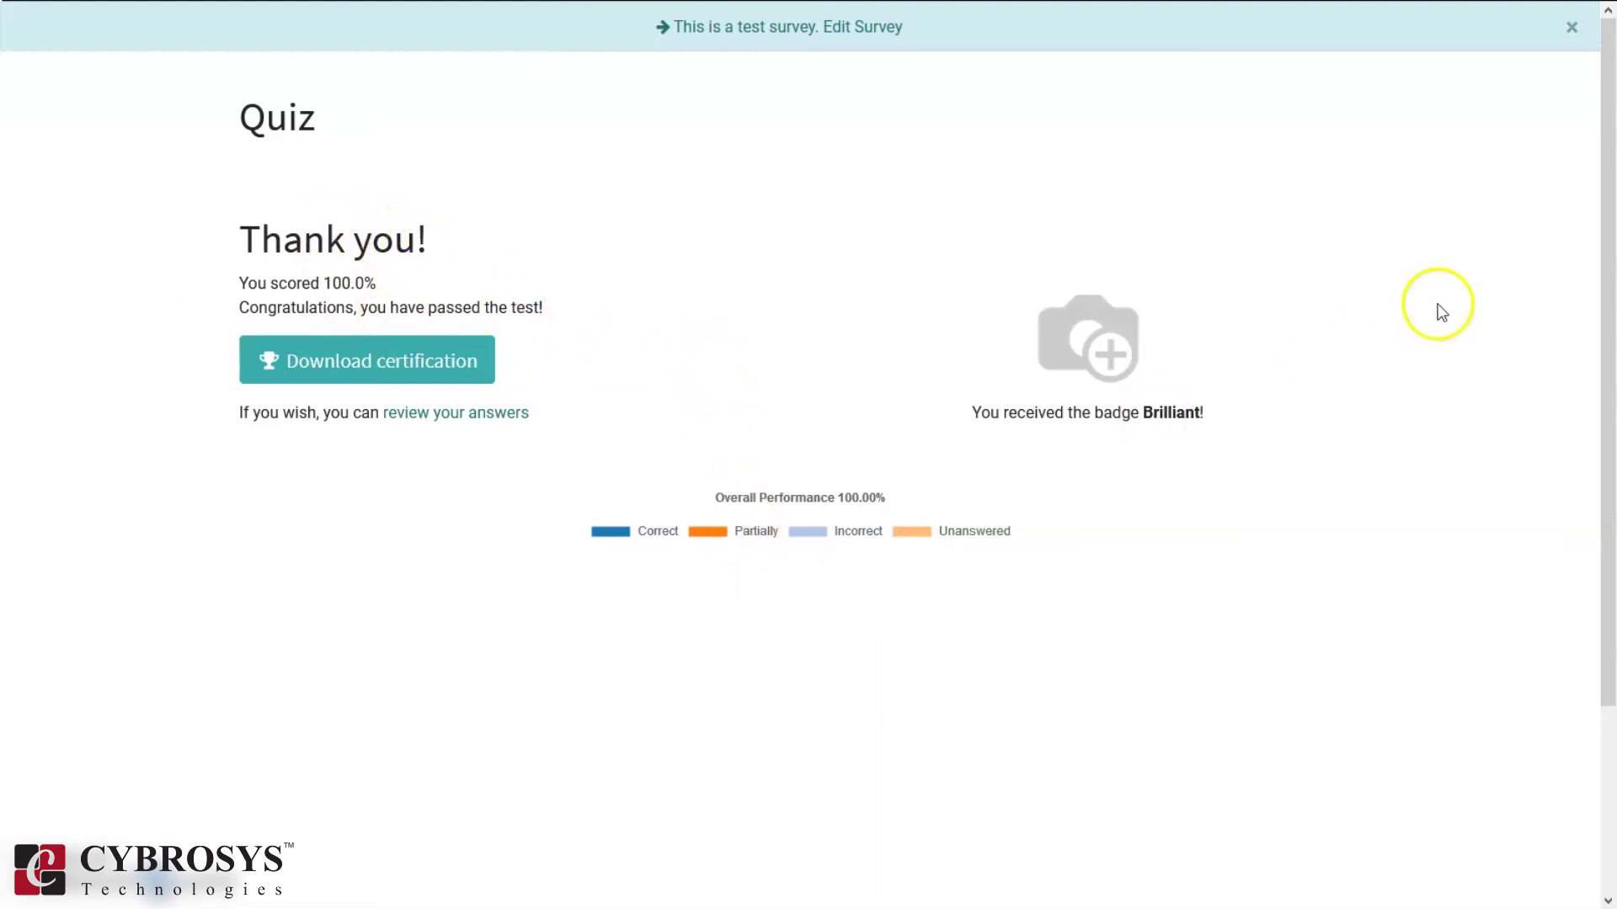
# Download the certification from the test's result page and open Certification.pdf with Firefox
pyautogui.moveTo(1605, 291); pyautogui.dragTo(1598, 328)
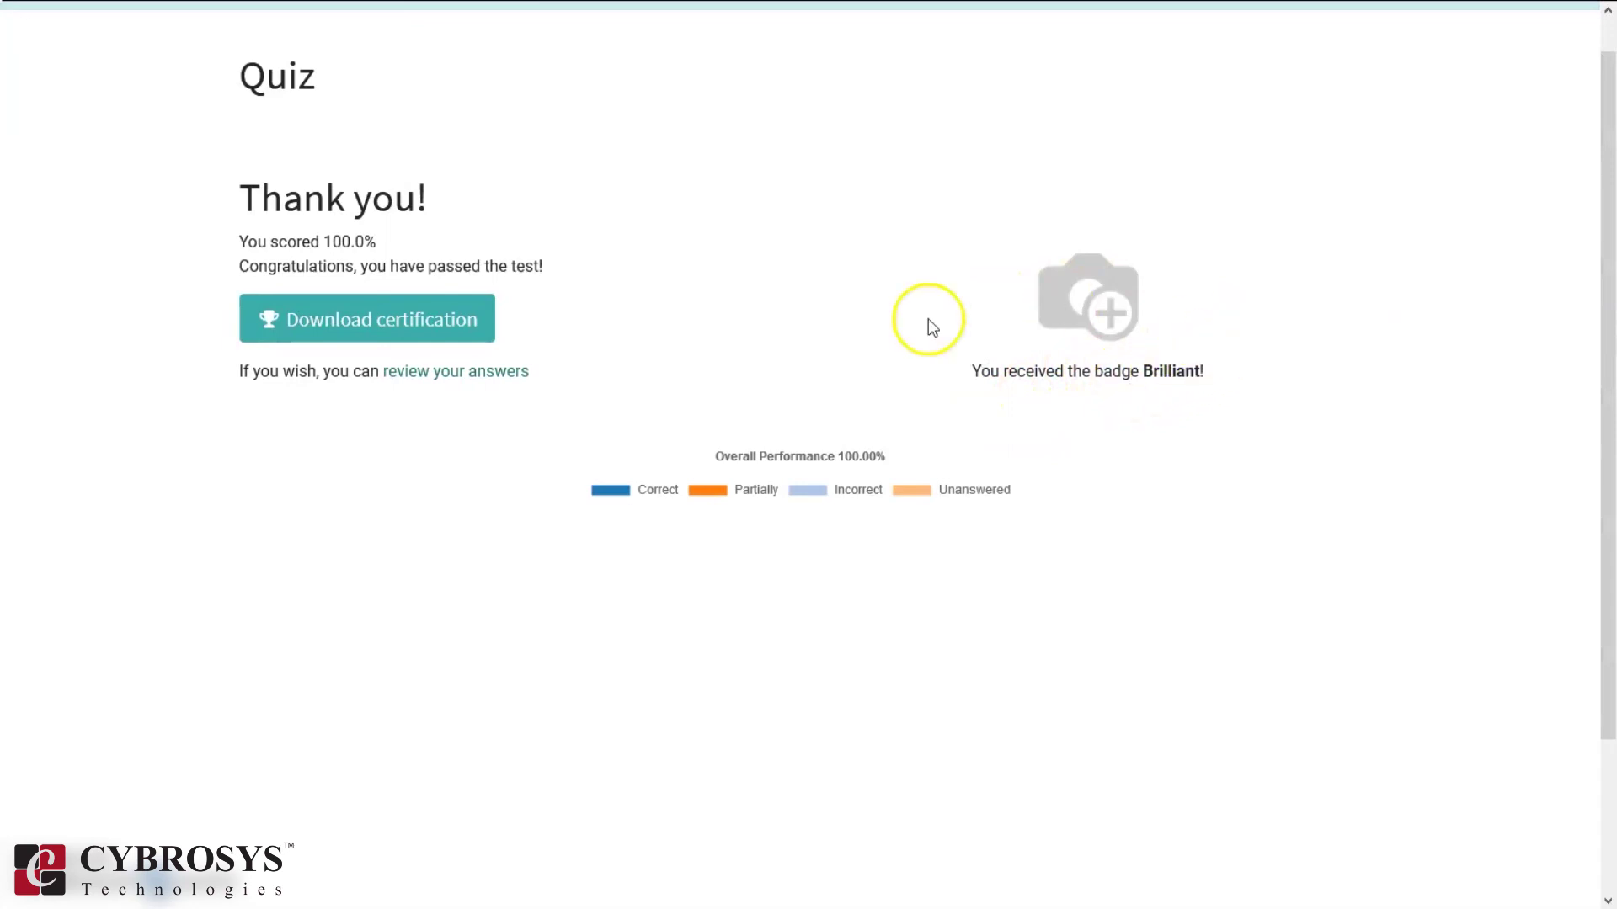
pyautogui.scroll(1, 928, 320)
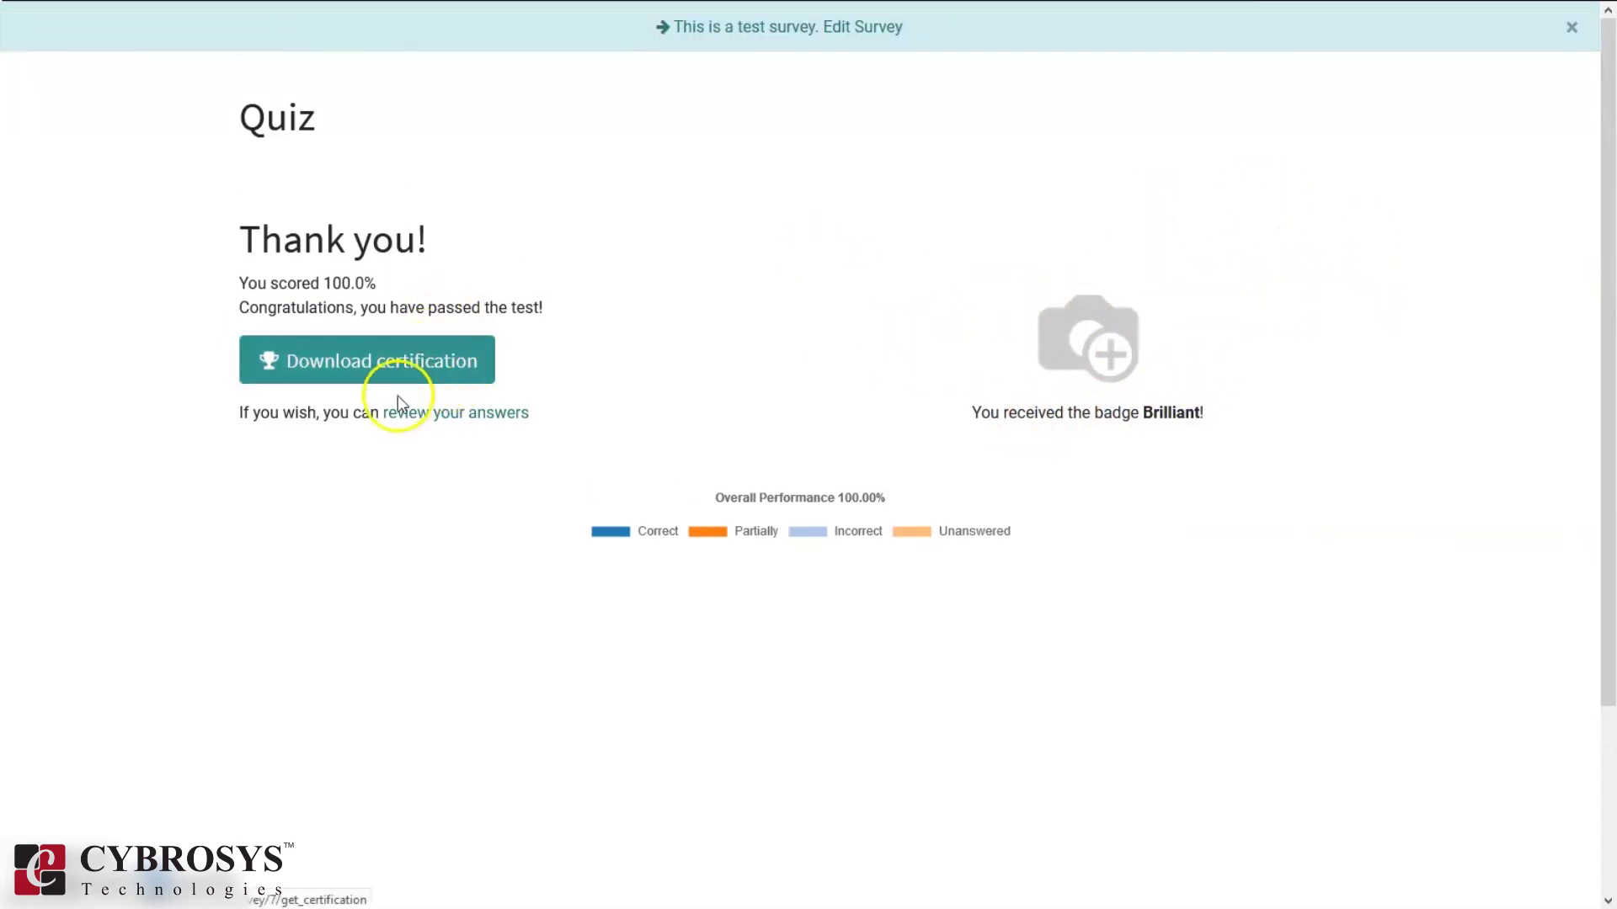
pyautogui.click(360, 362)
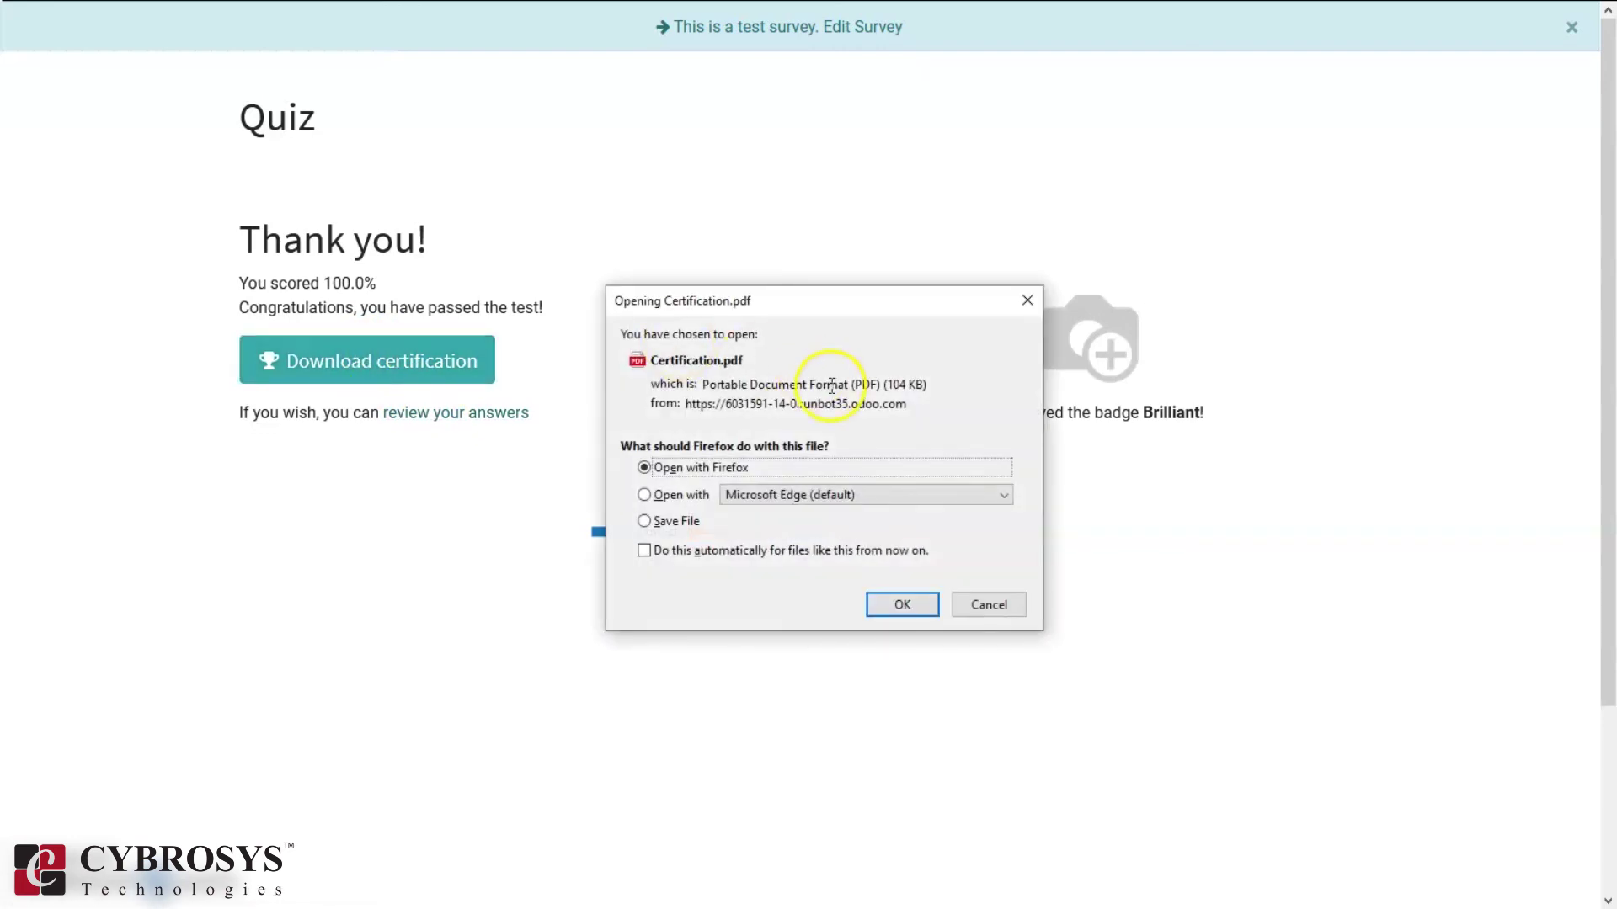
pyautogui.click(884, 603)
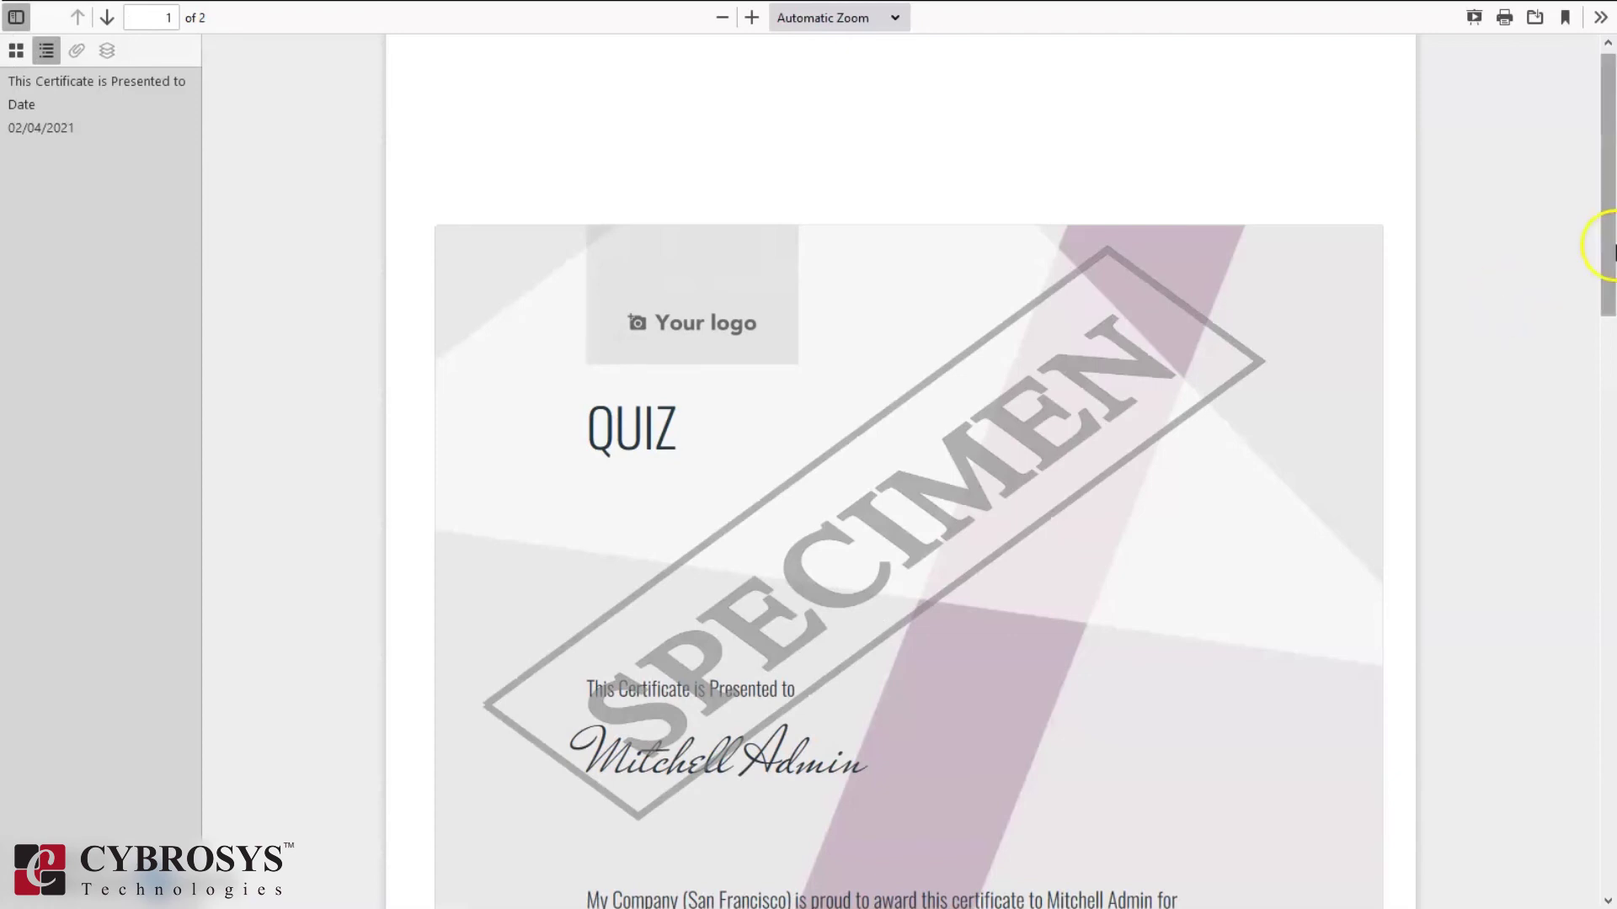
# Look through the first page of Certification.pdf, from the certificate heading down to the date and seal
pyautogui.moveTo(1607, 97); pyautogui.dragTo(1608, 516)
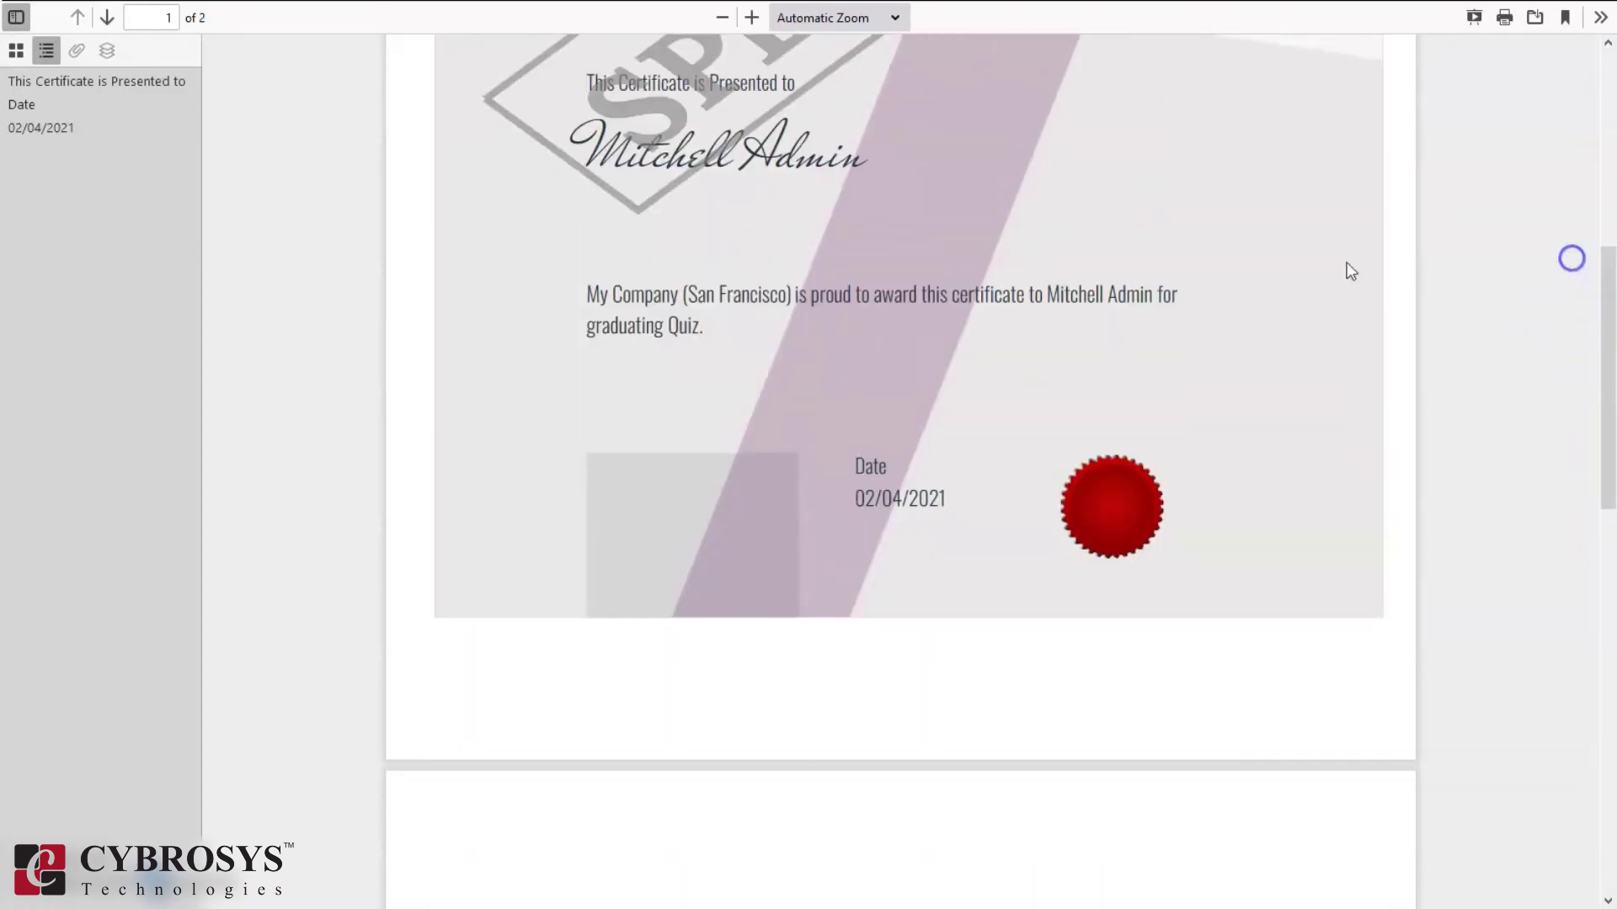
pyautogui.moveTo(1605, 296); pyautogui.dragTo(1609, 50)
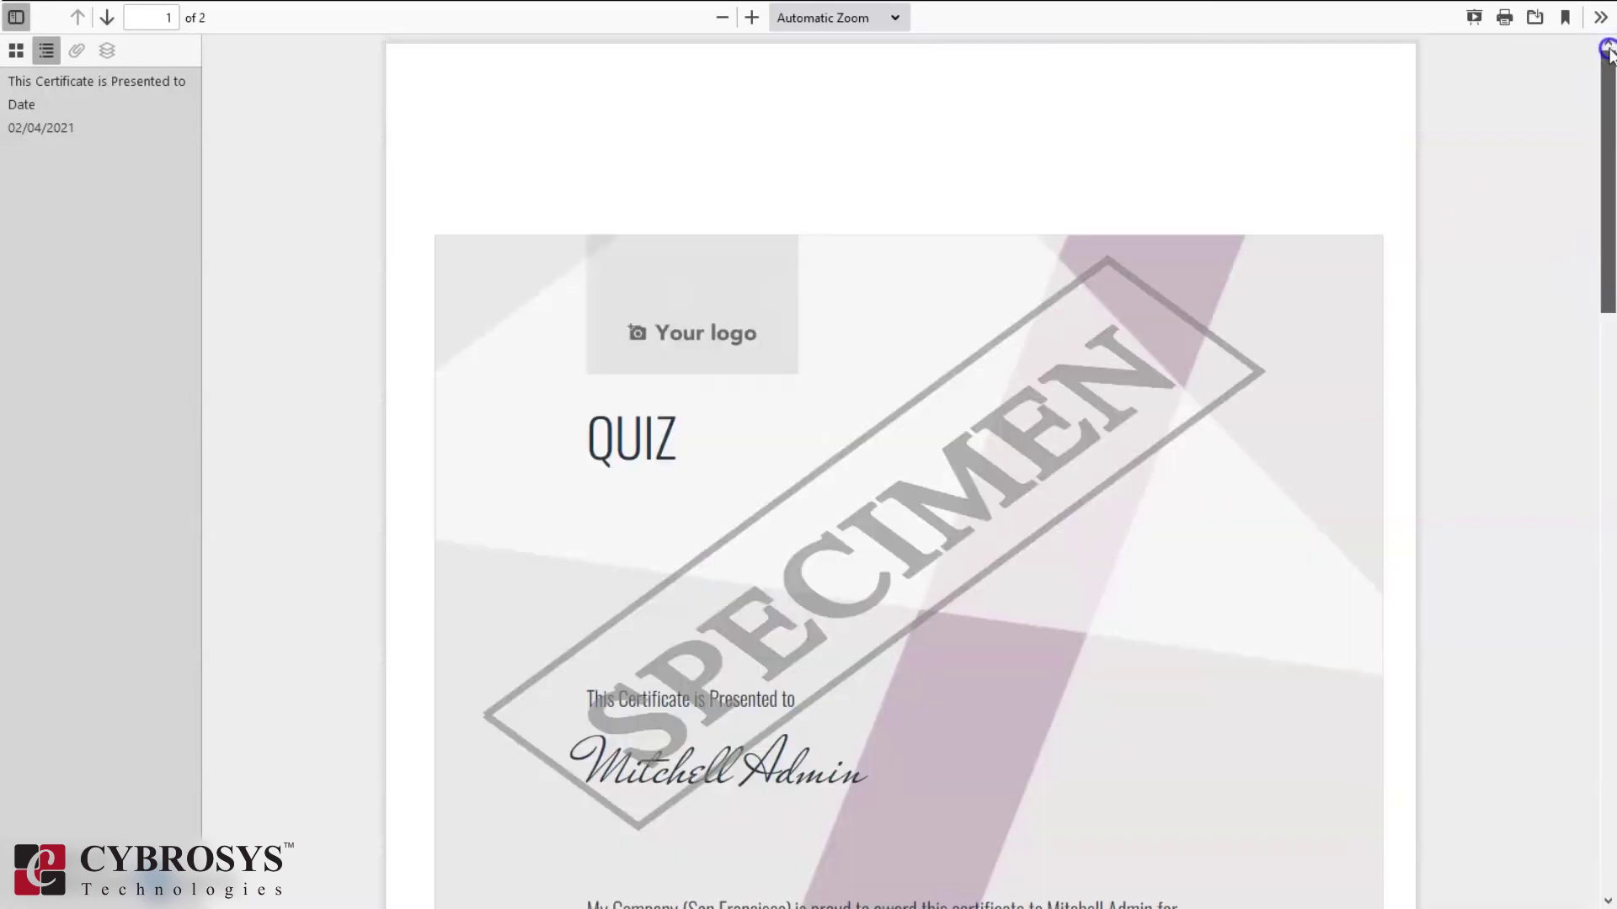
pyautogui.press('F11')
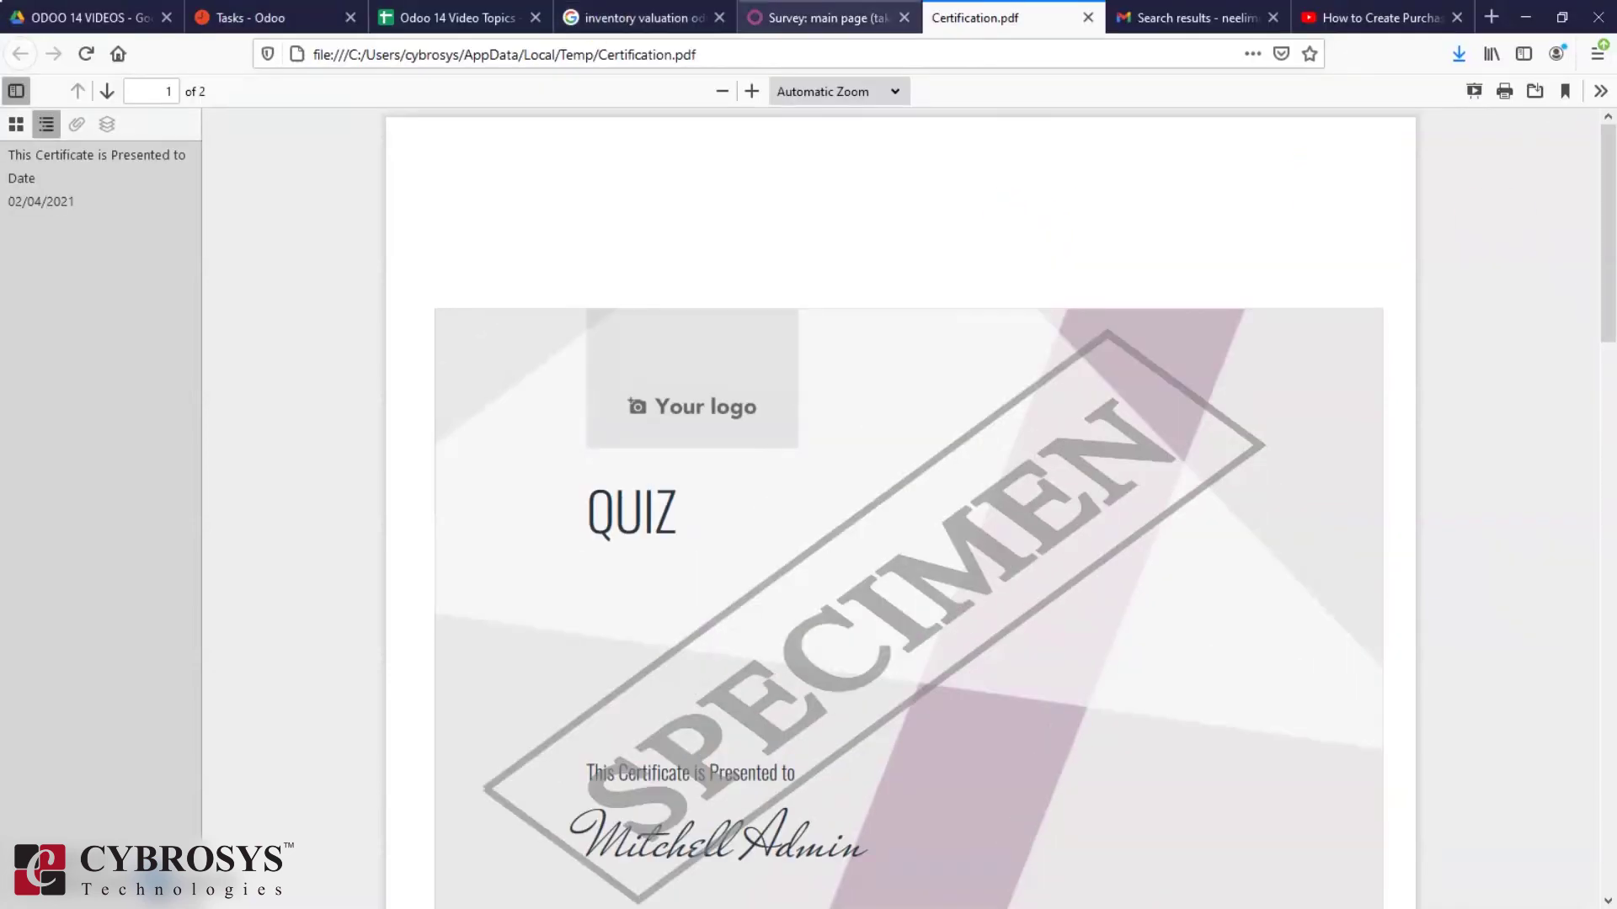
# Return to the test's result page and review the submitted answers for Part1 and Part2
pyautogui.click(853, 17)
pyautogui.press('F11')
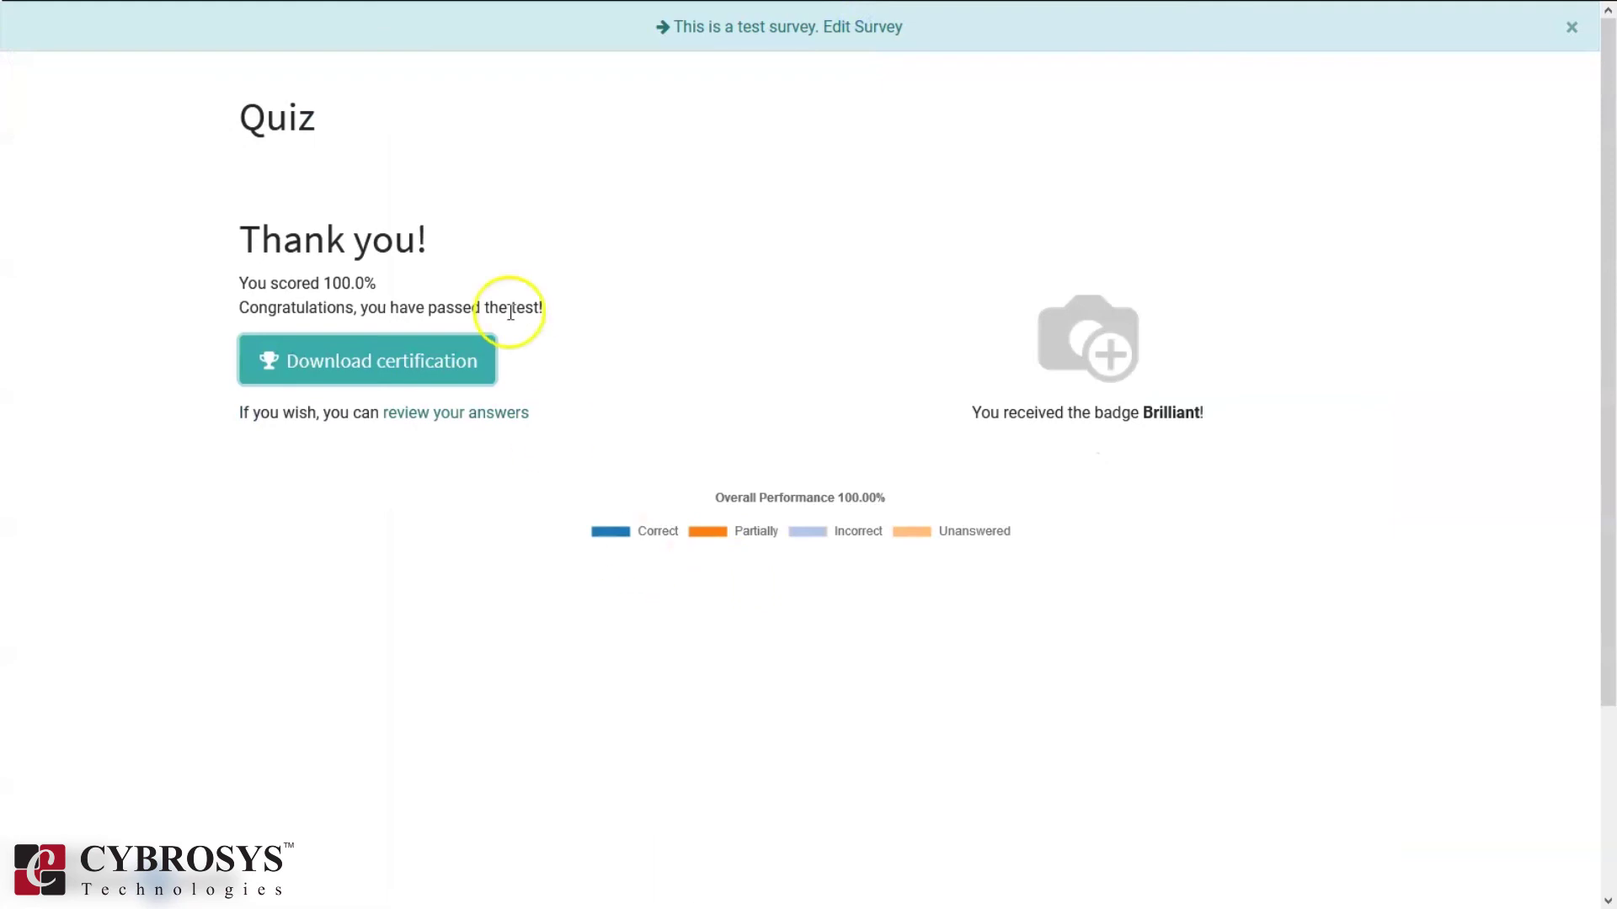
pyautogui.click(444, 421)
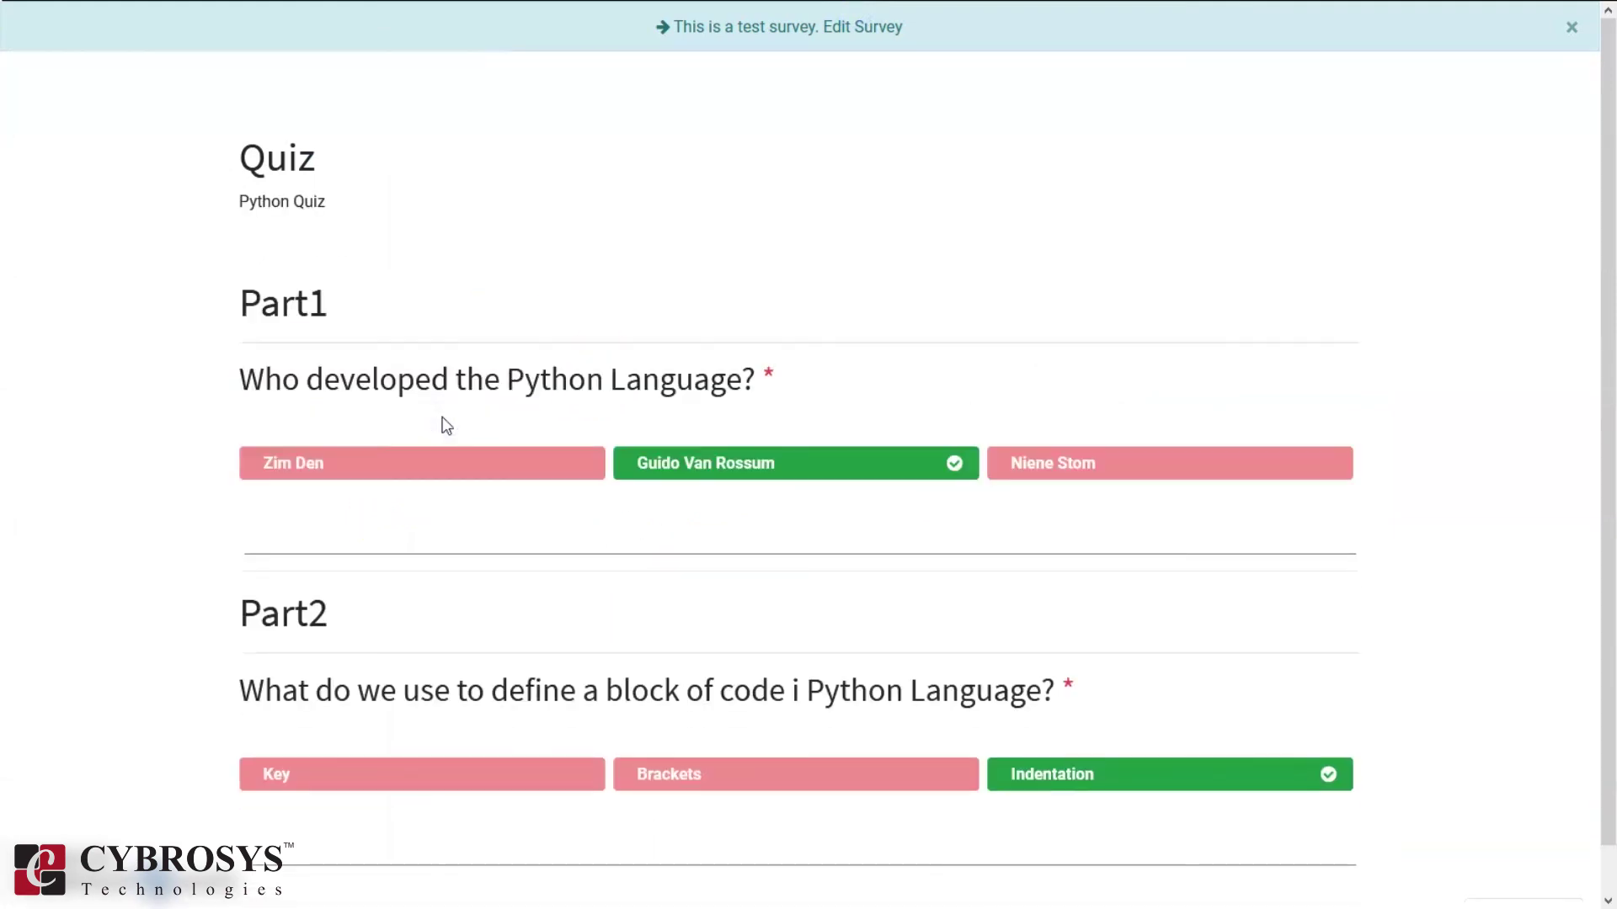
pyautogui.moveTo(1606, 583); pyautogui.dragTo(1607, 368)
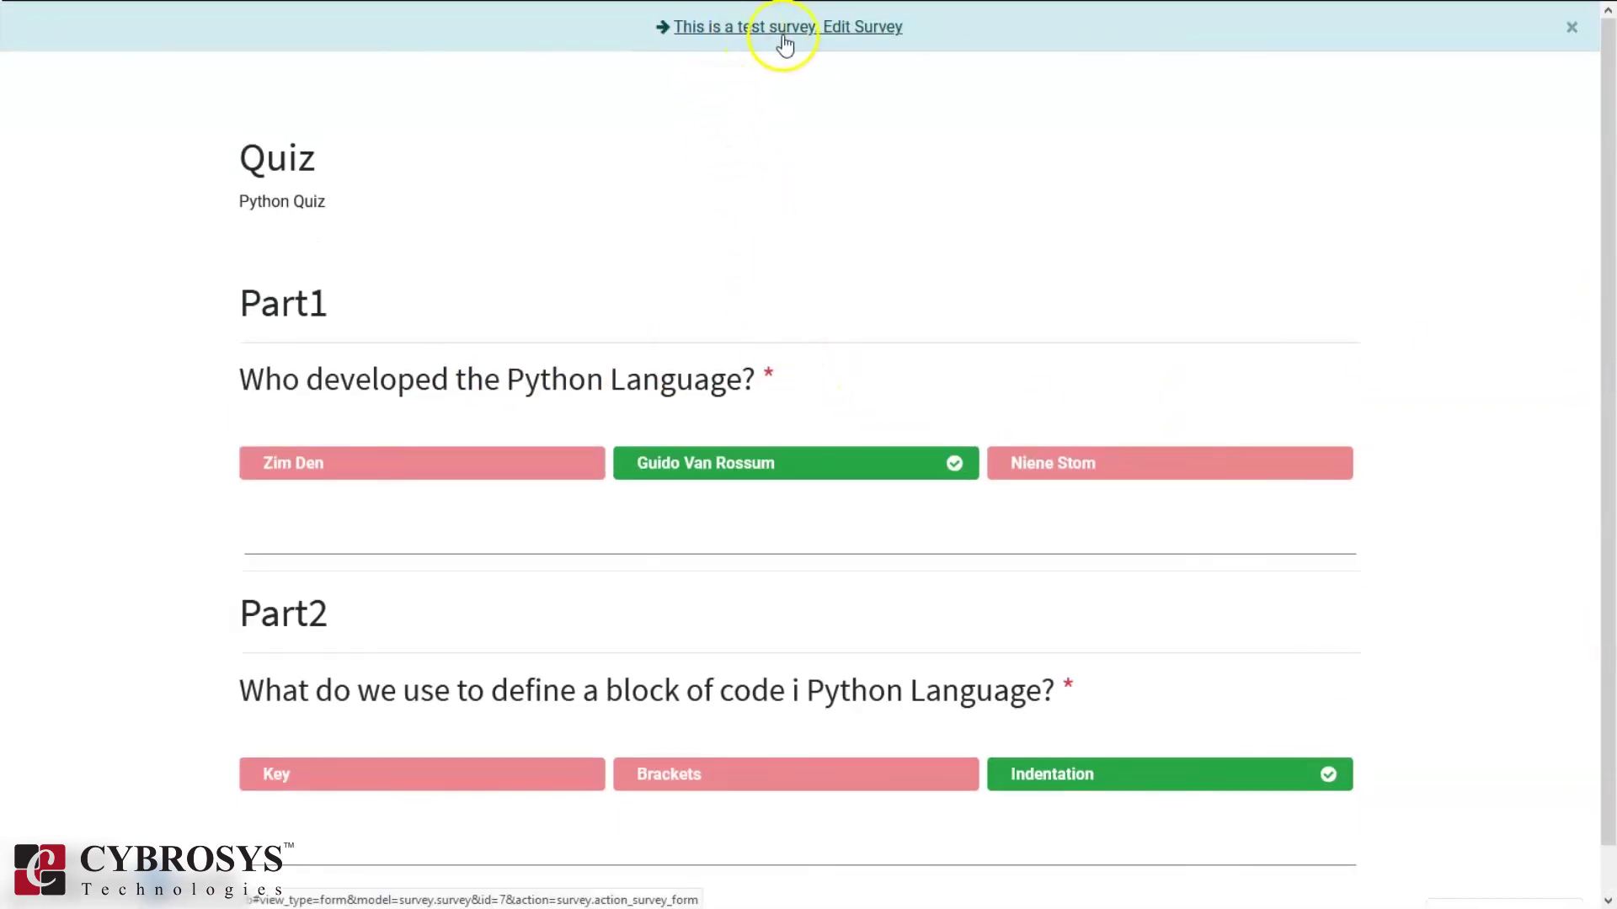
# Go back through the Quiz survey's form to the surveys overview and check the activity scheduling option on the Quiz card
pyautogui.click(843, 34)
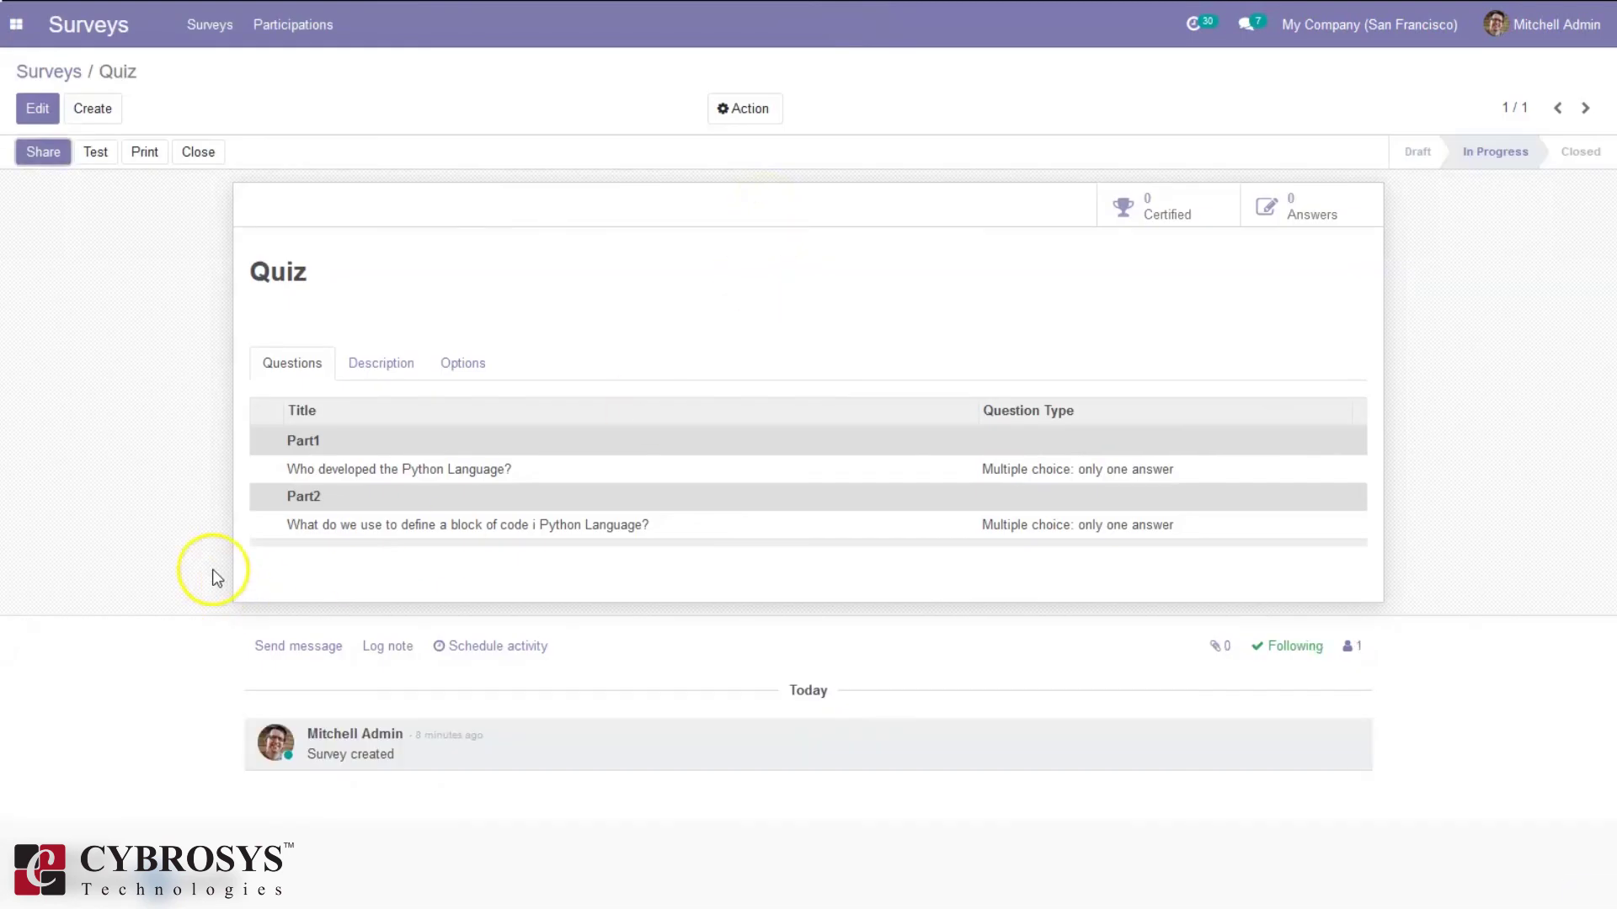
pyautogui.click(38, 72)
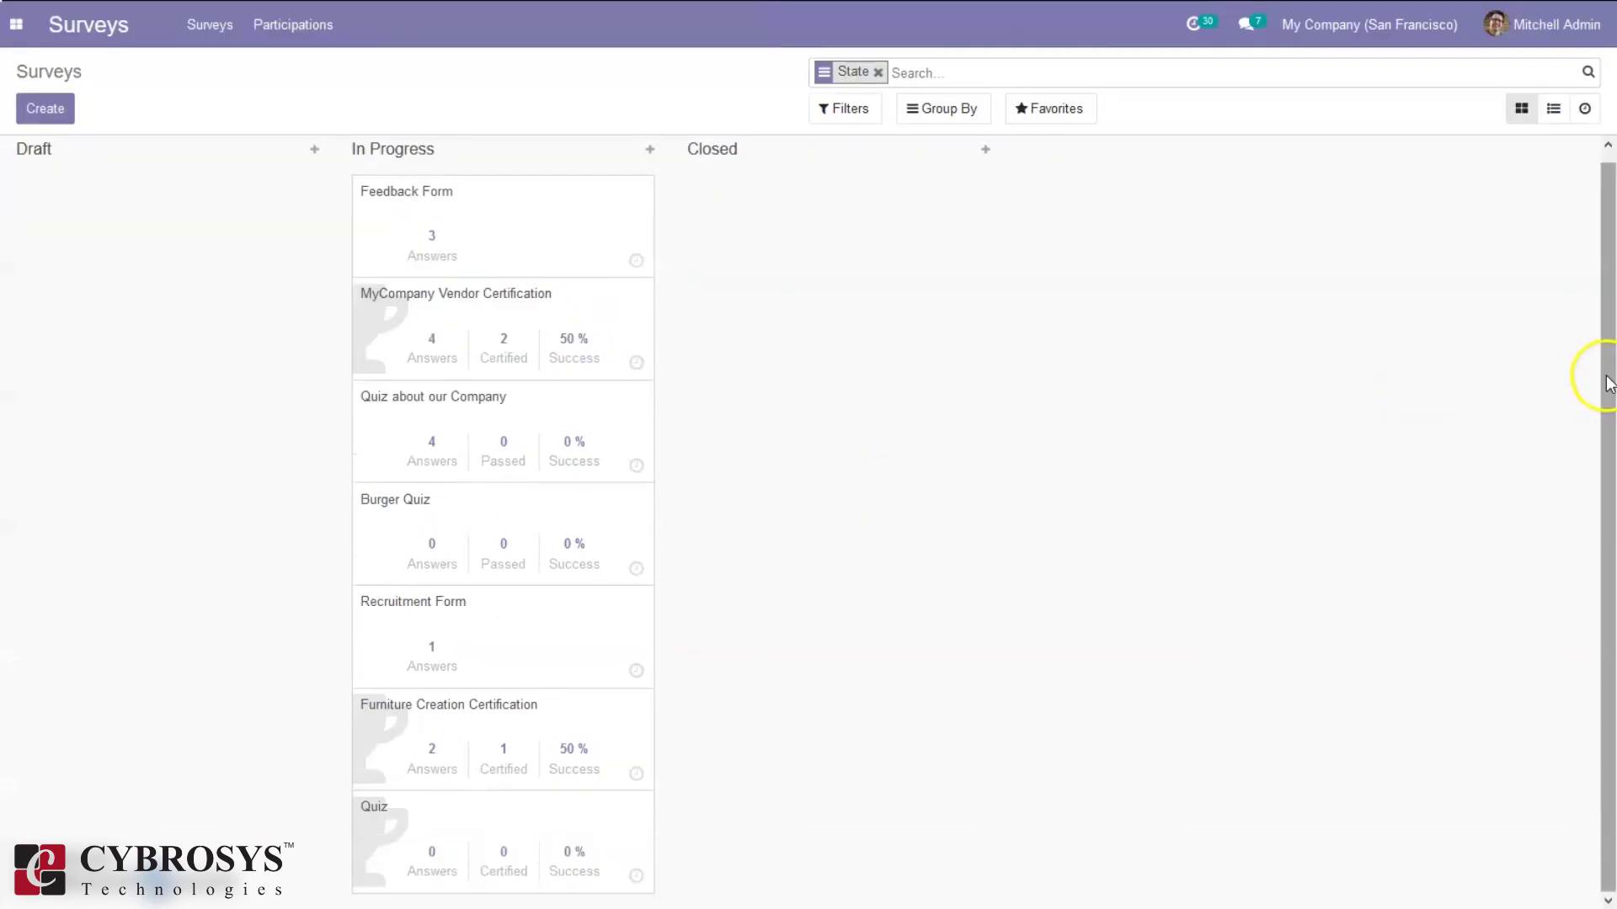
pyautogui.click(636, 877)
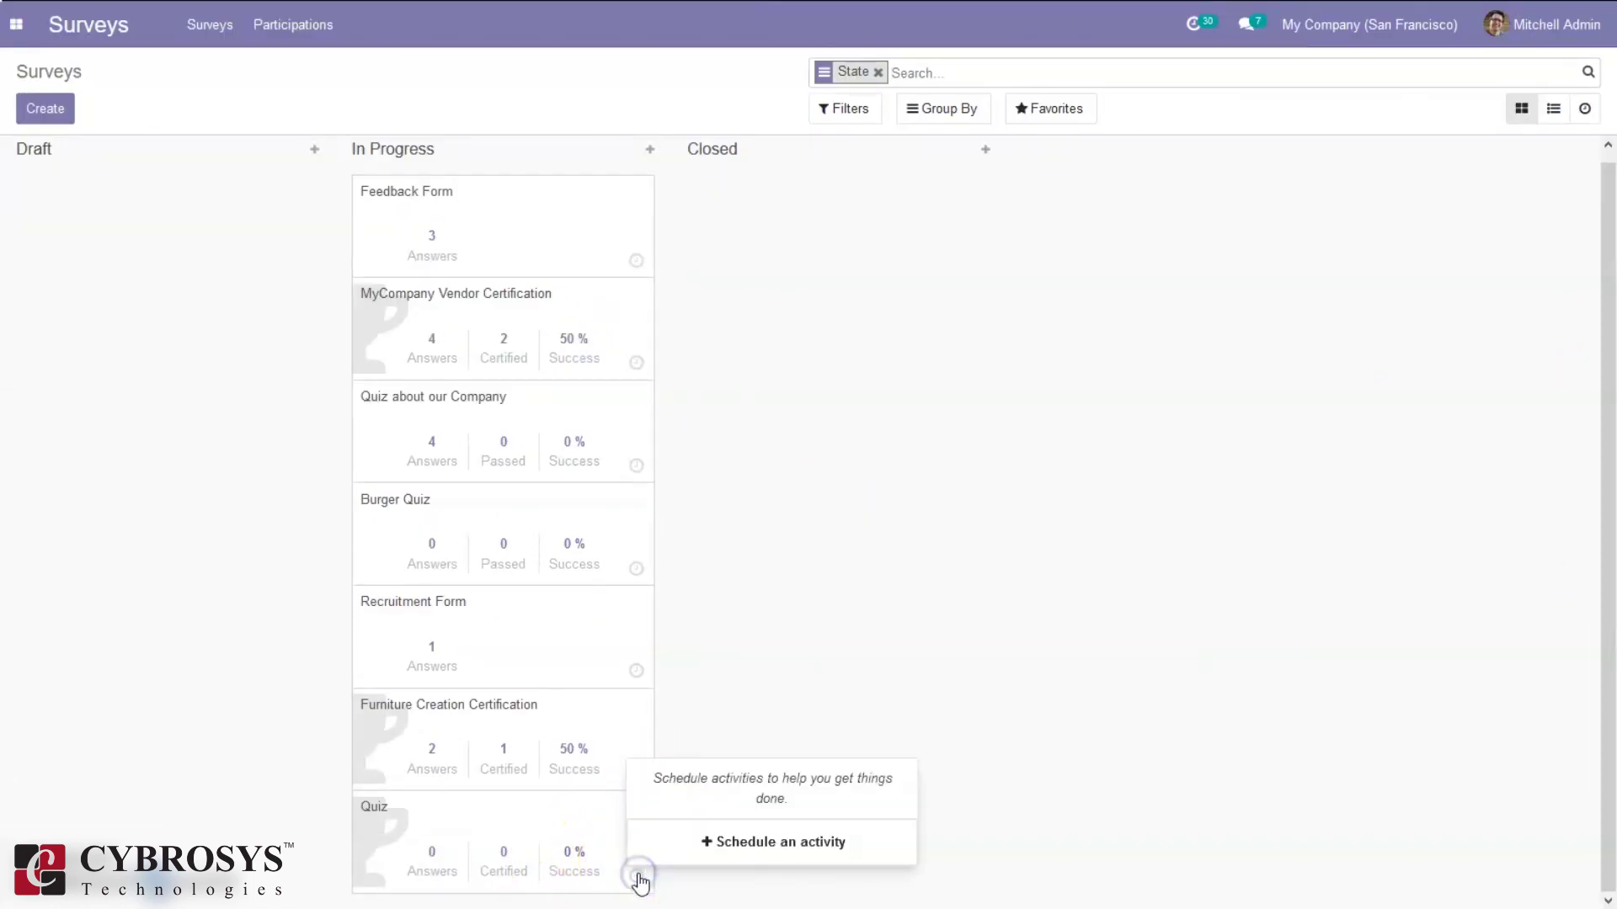
pyautogui.click(1007, 542)
pyautogui.scroll(1, 1592, 267)
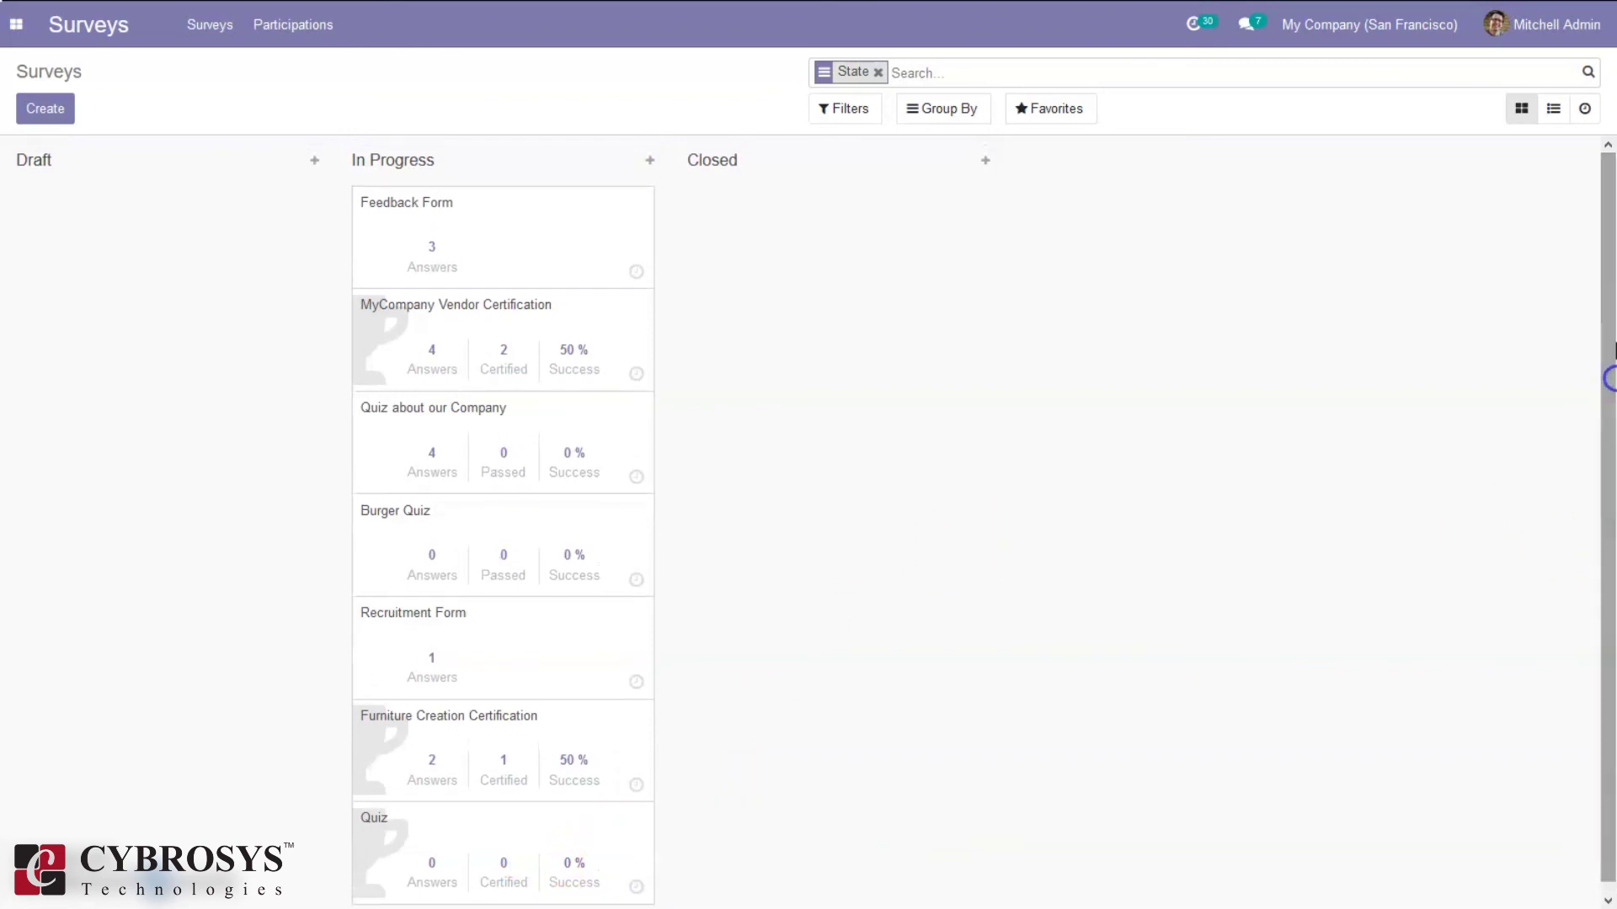
# Open the survey participations and expand the Feedback Form and Quiz about our Company groups
pyautogui.click(281, 30)
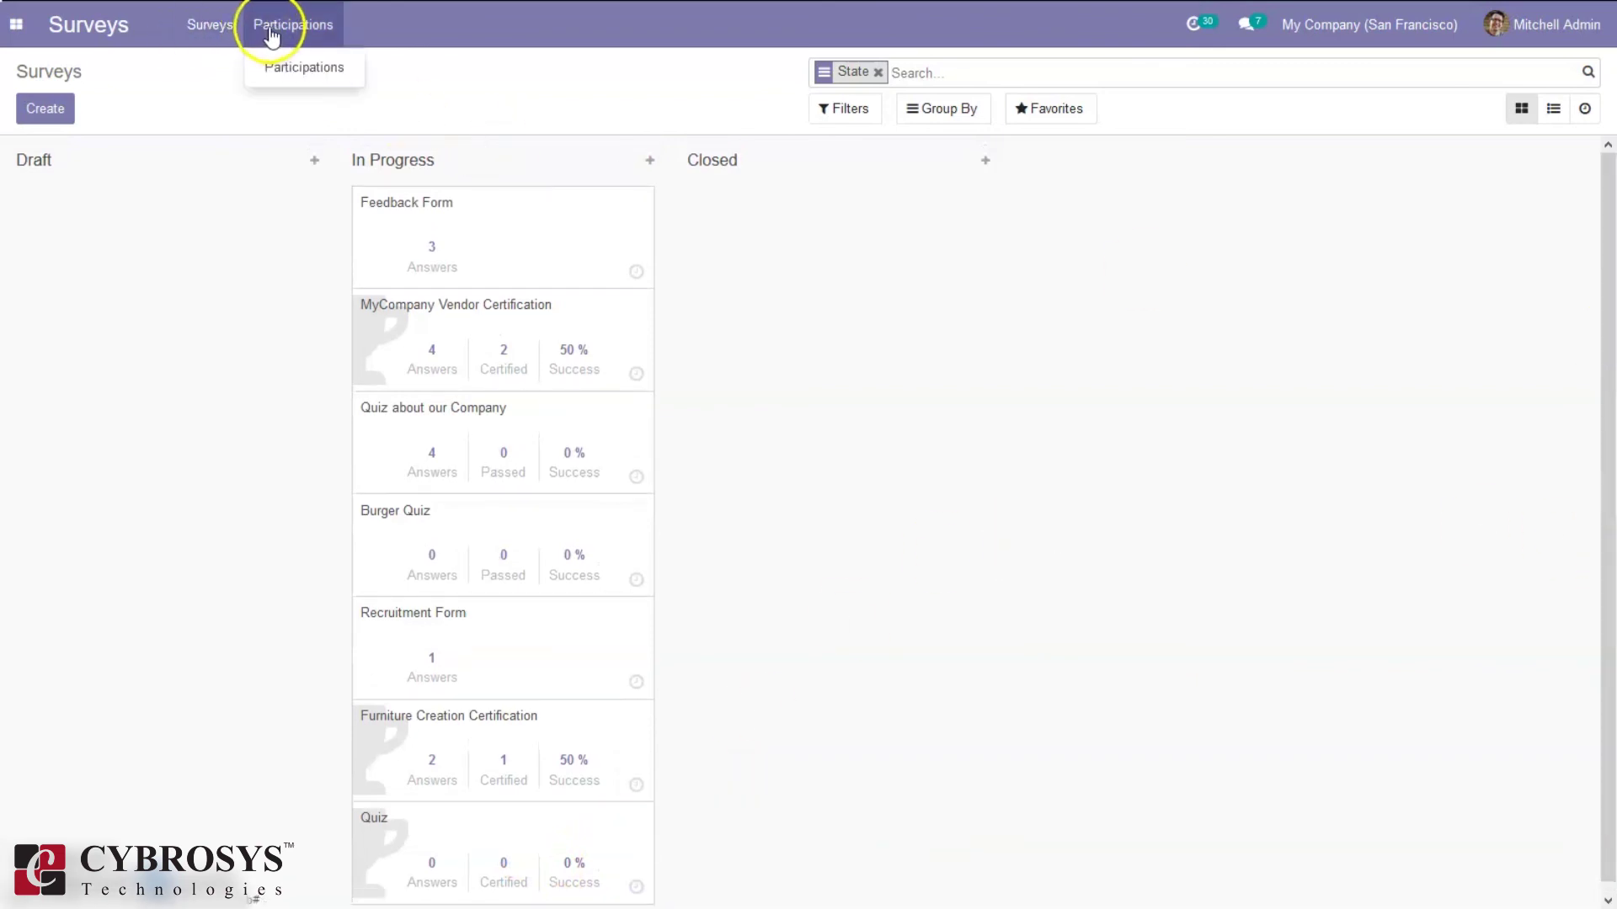
pyautogui.click(289, 67)
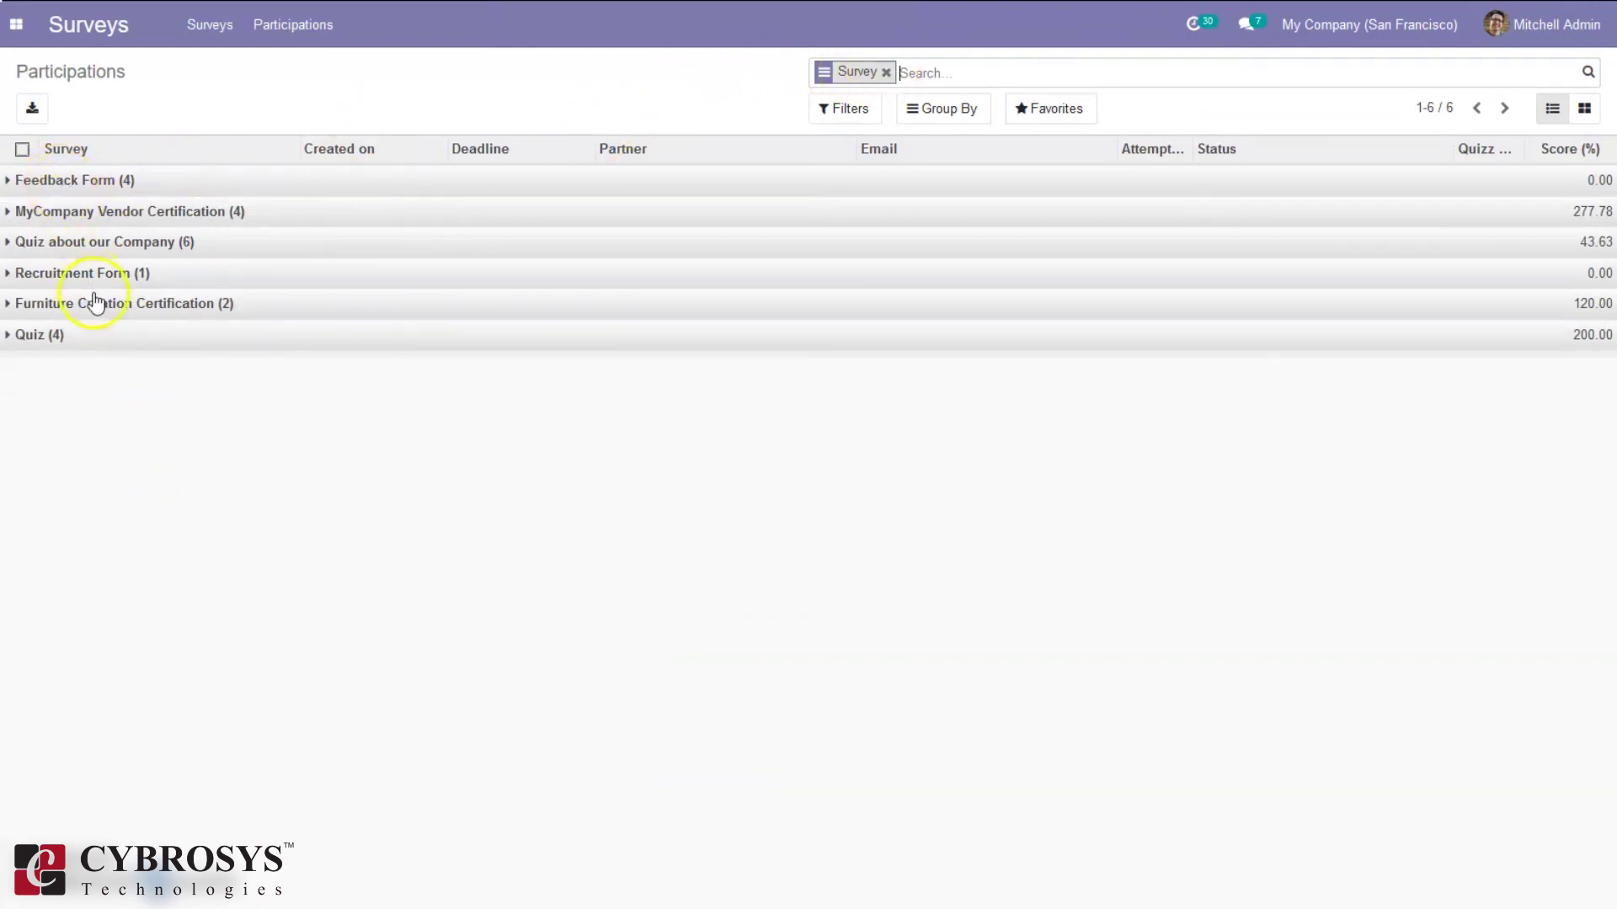
pyautogui.click(100, 182)
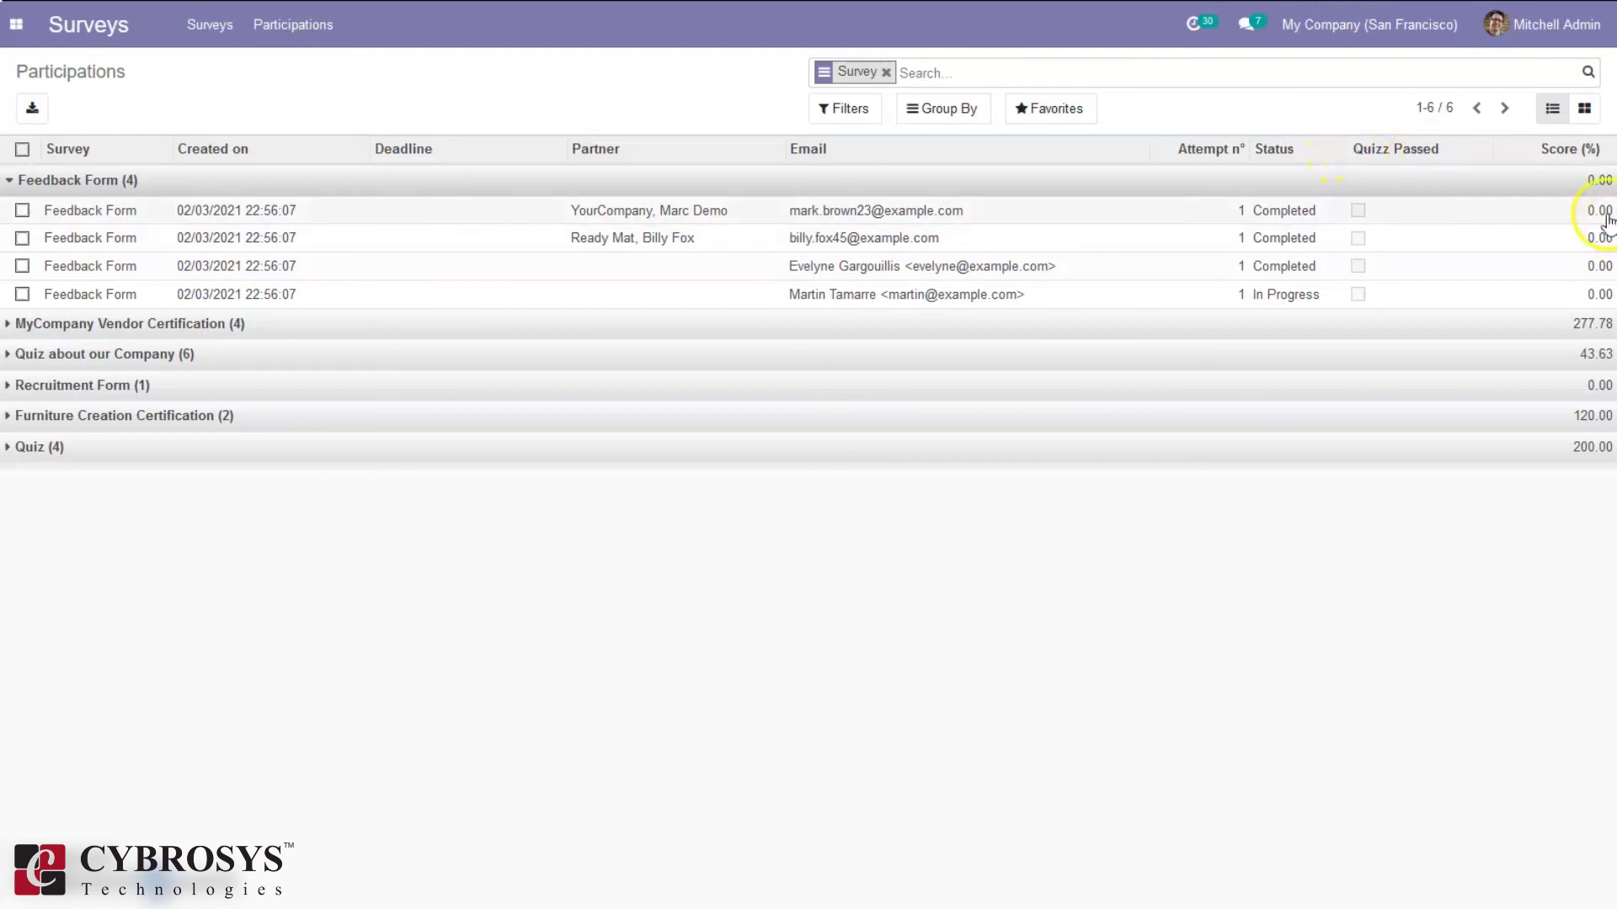
pyautogui.click(1567, 363)
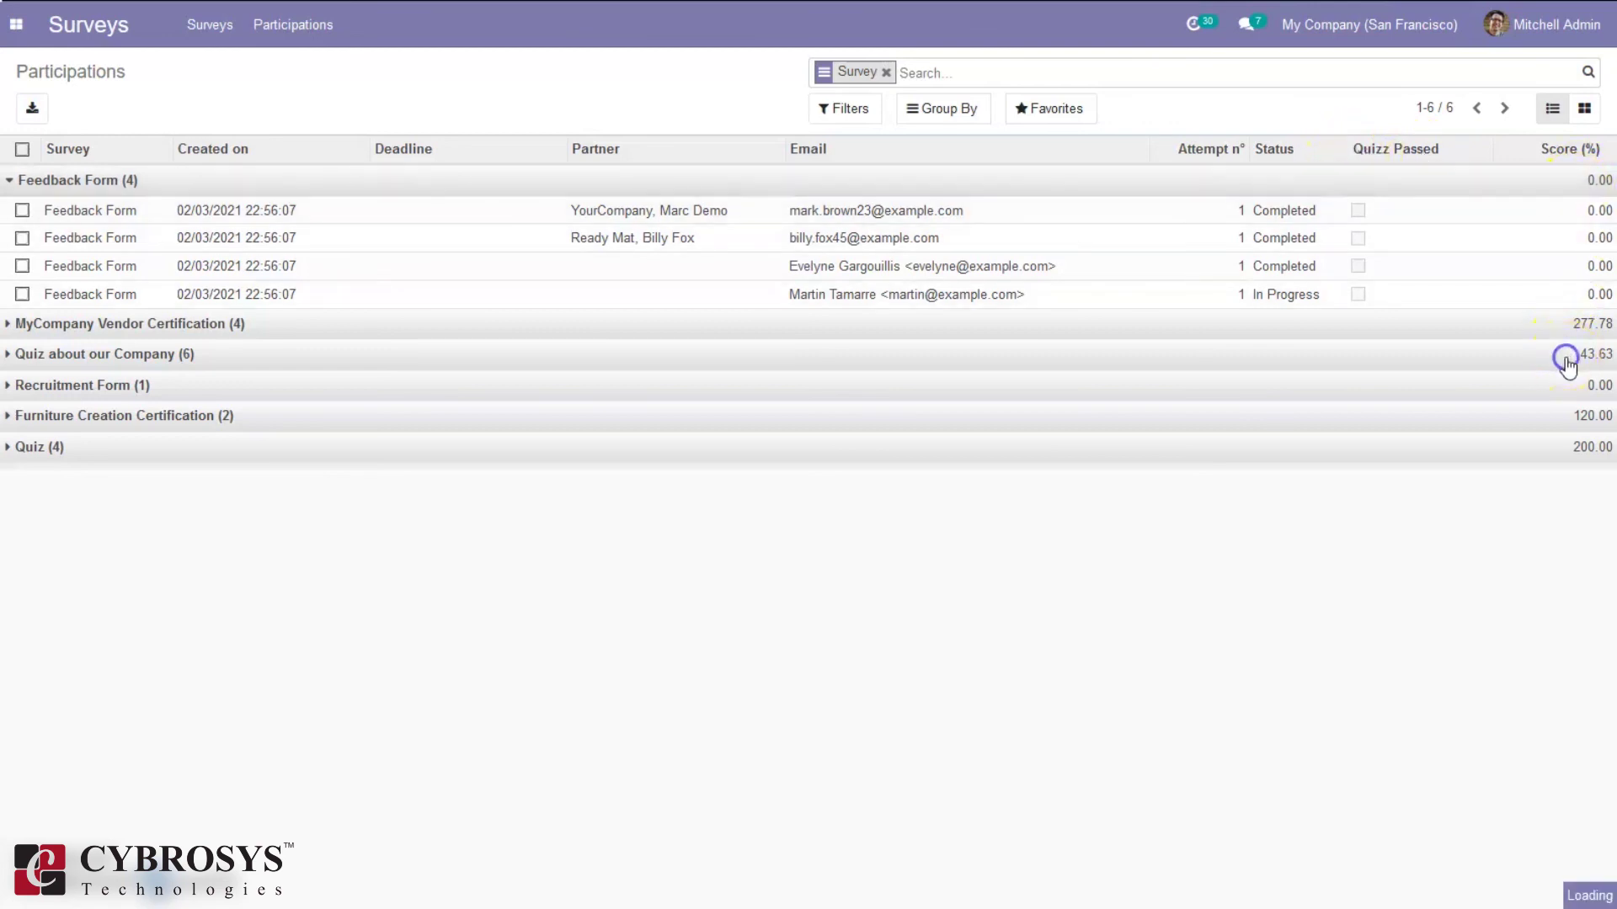